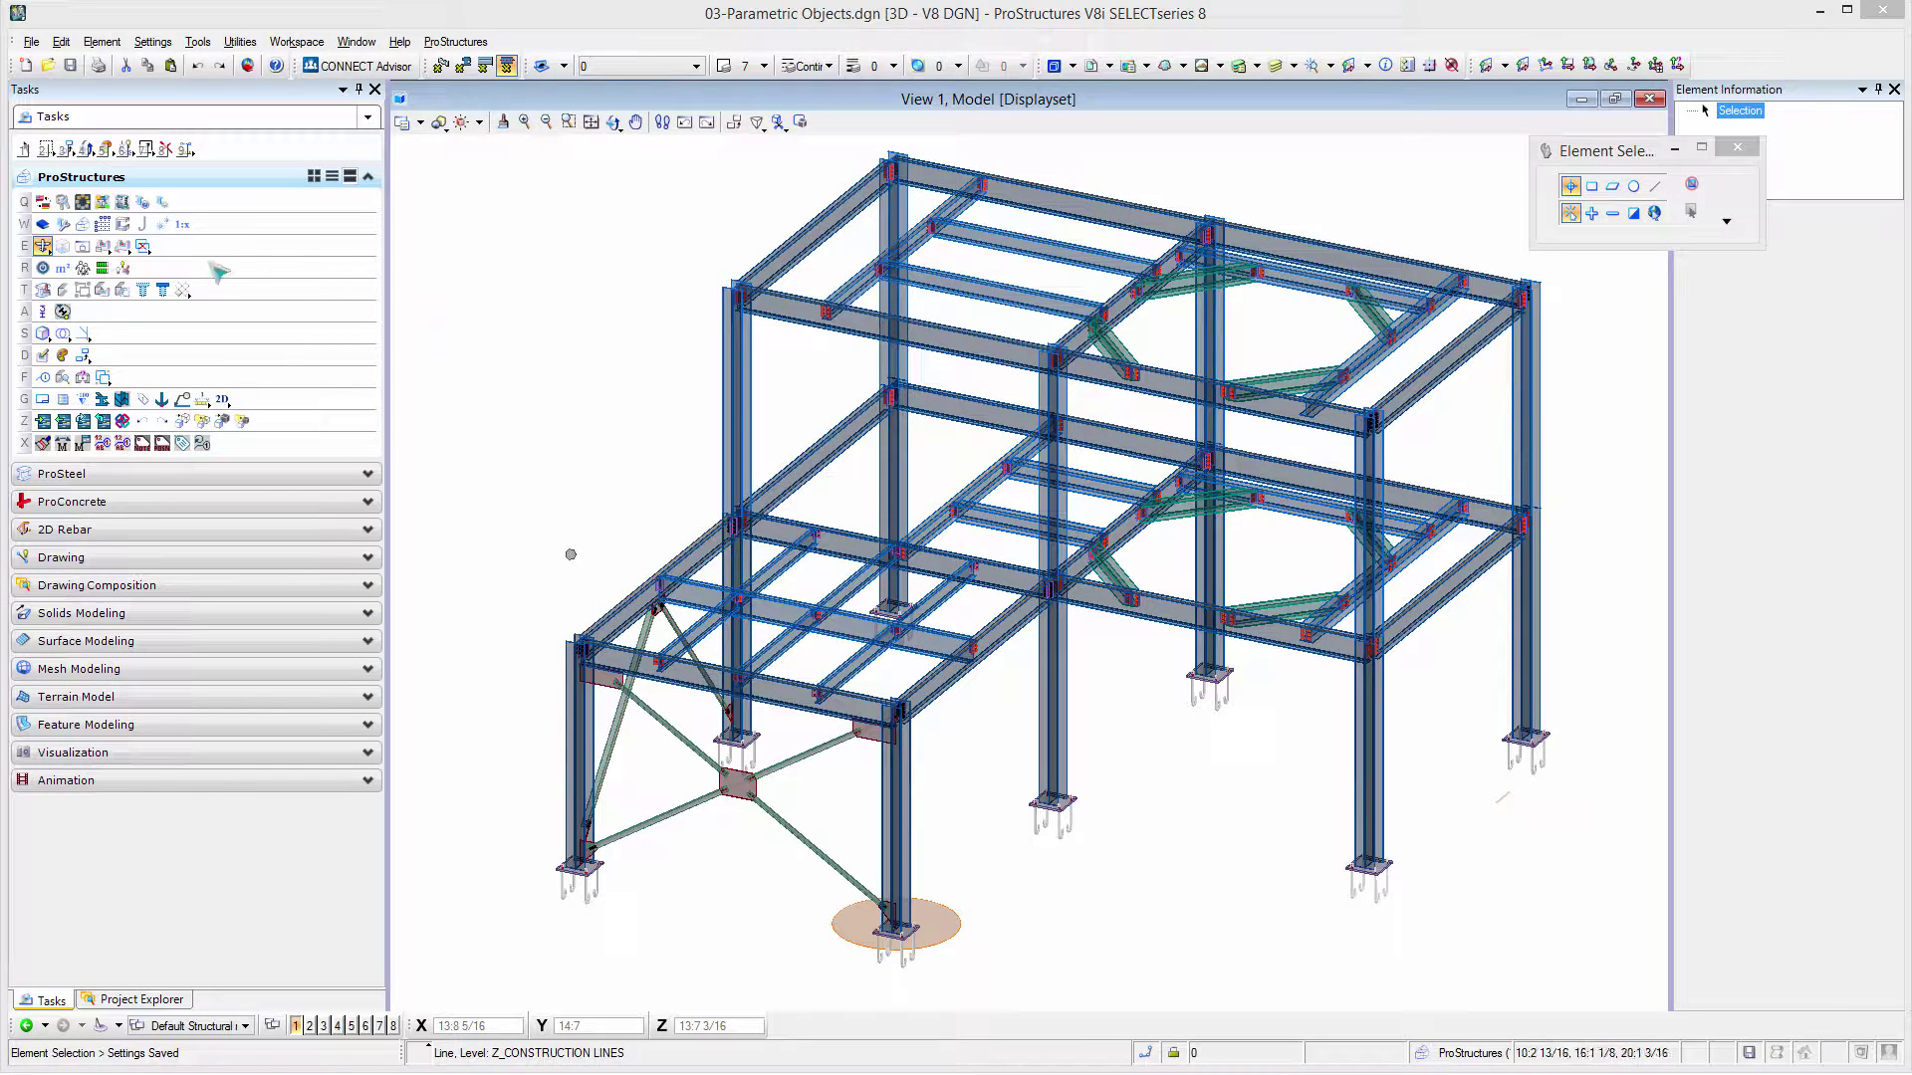
- Turn off the Beam - Main and Beam - Secondary display classes so both beam types are hidden
click(44, 269)
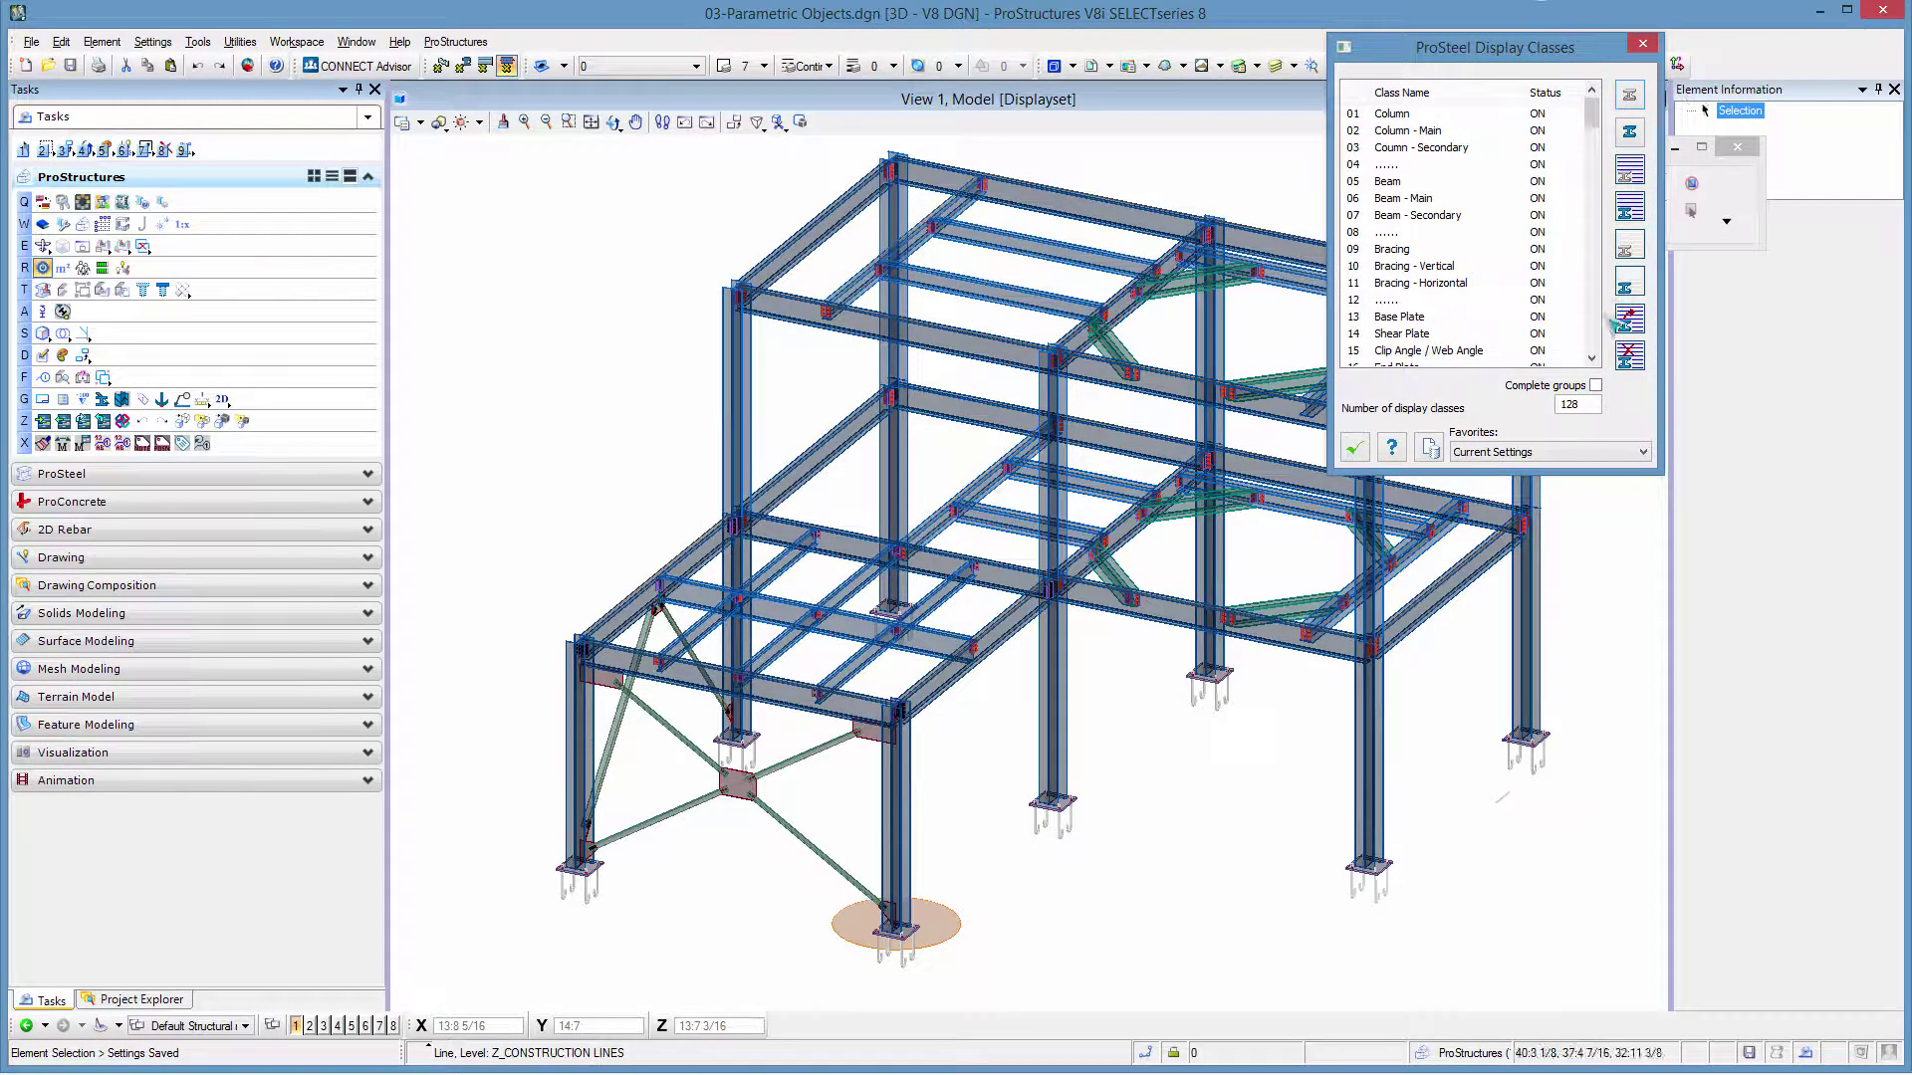
click(1539, 197)
click(1538, 215)
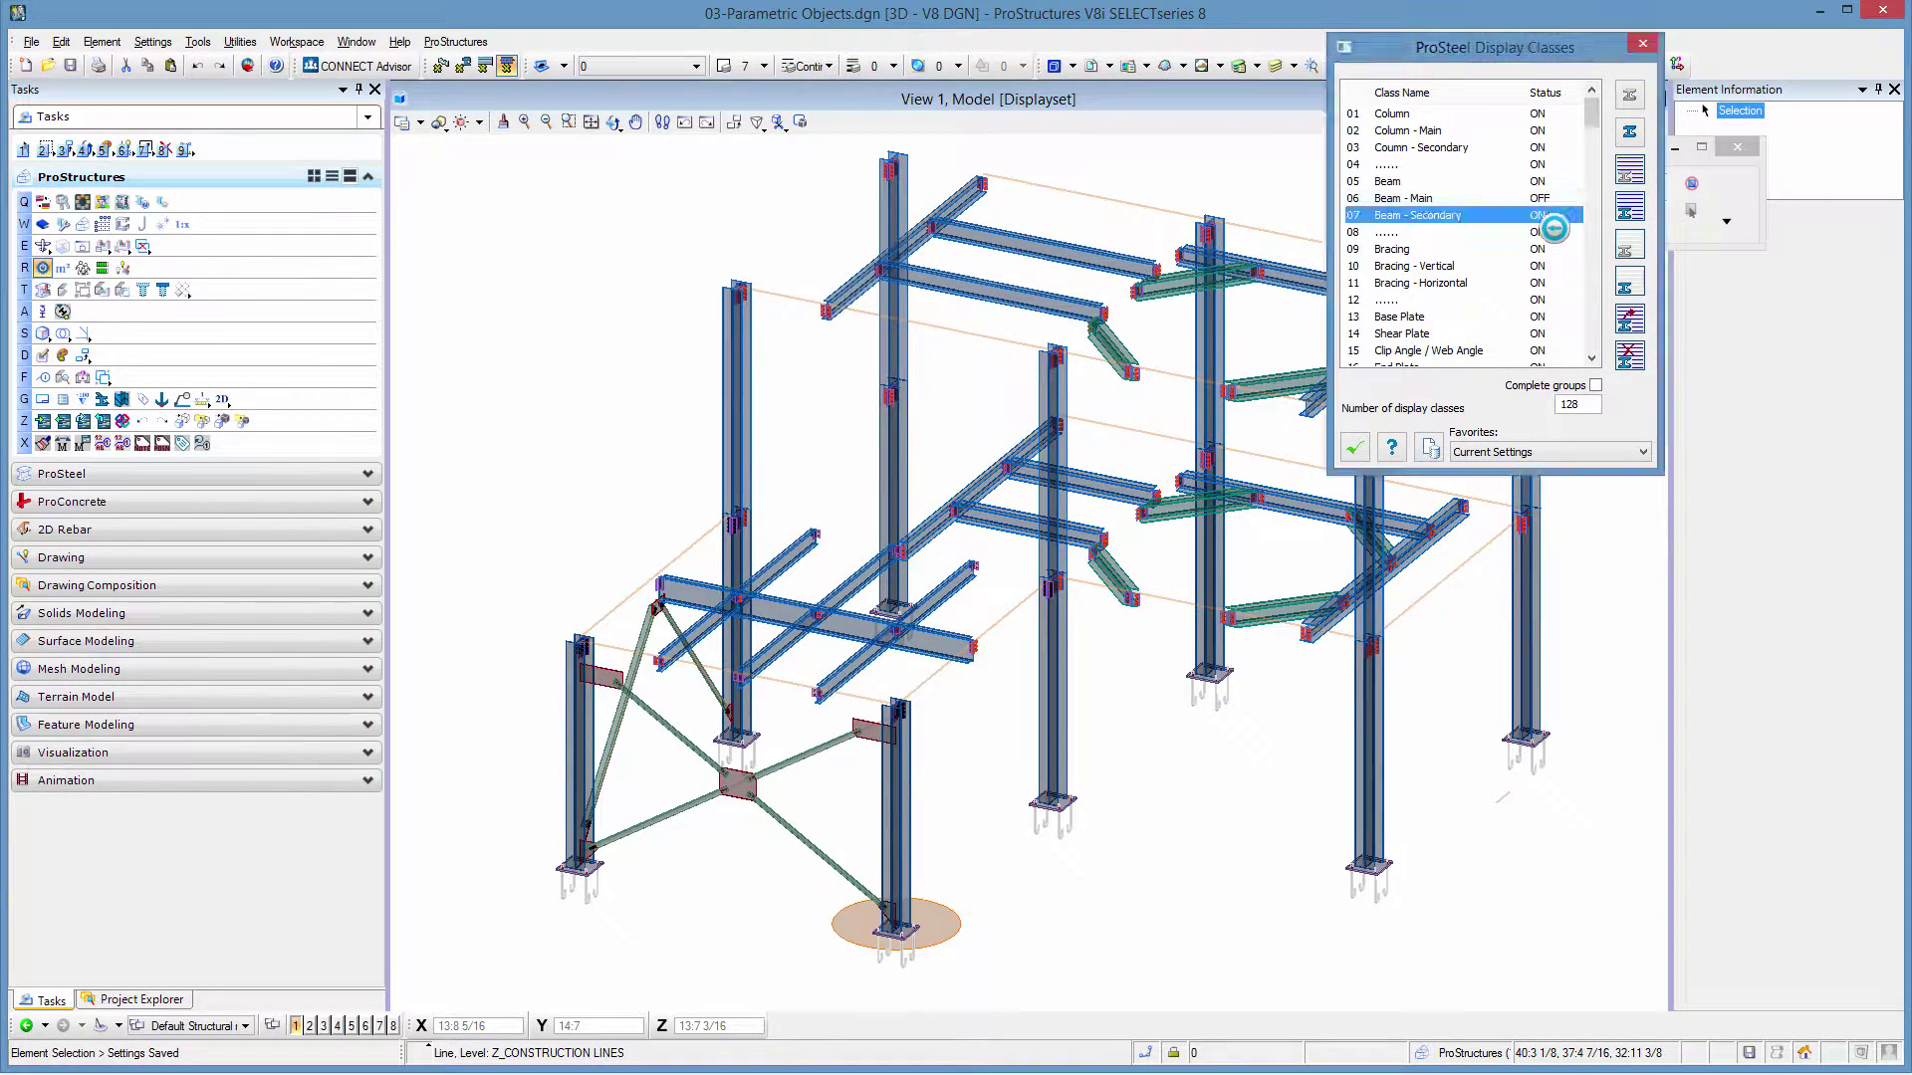
click(1355, 448)
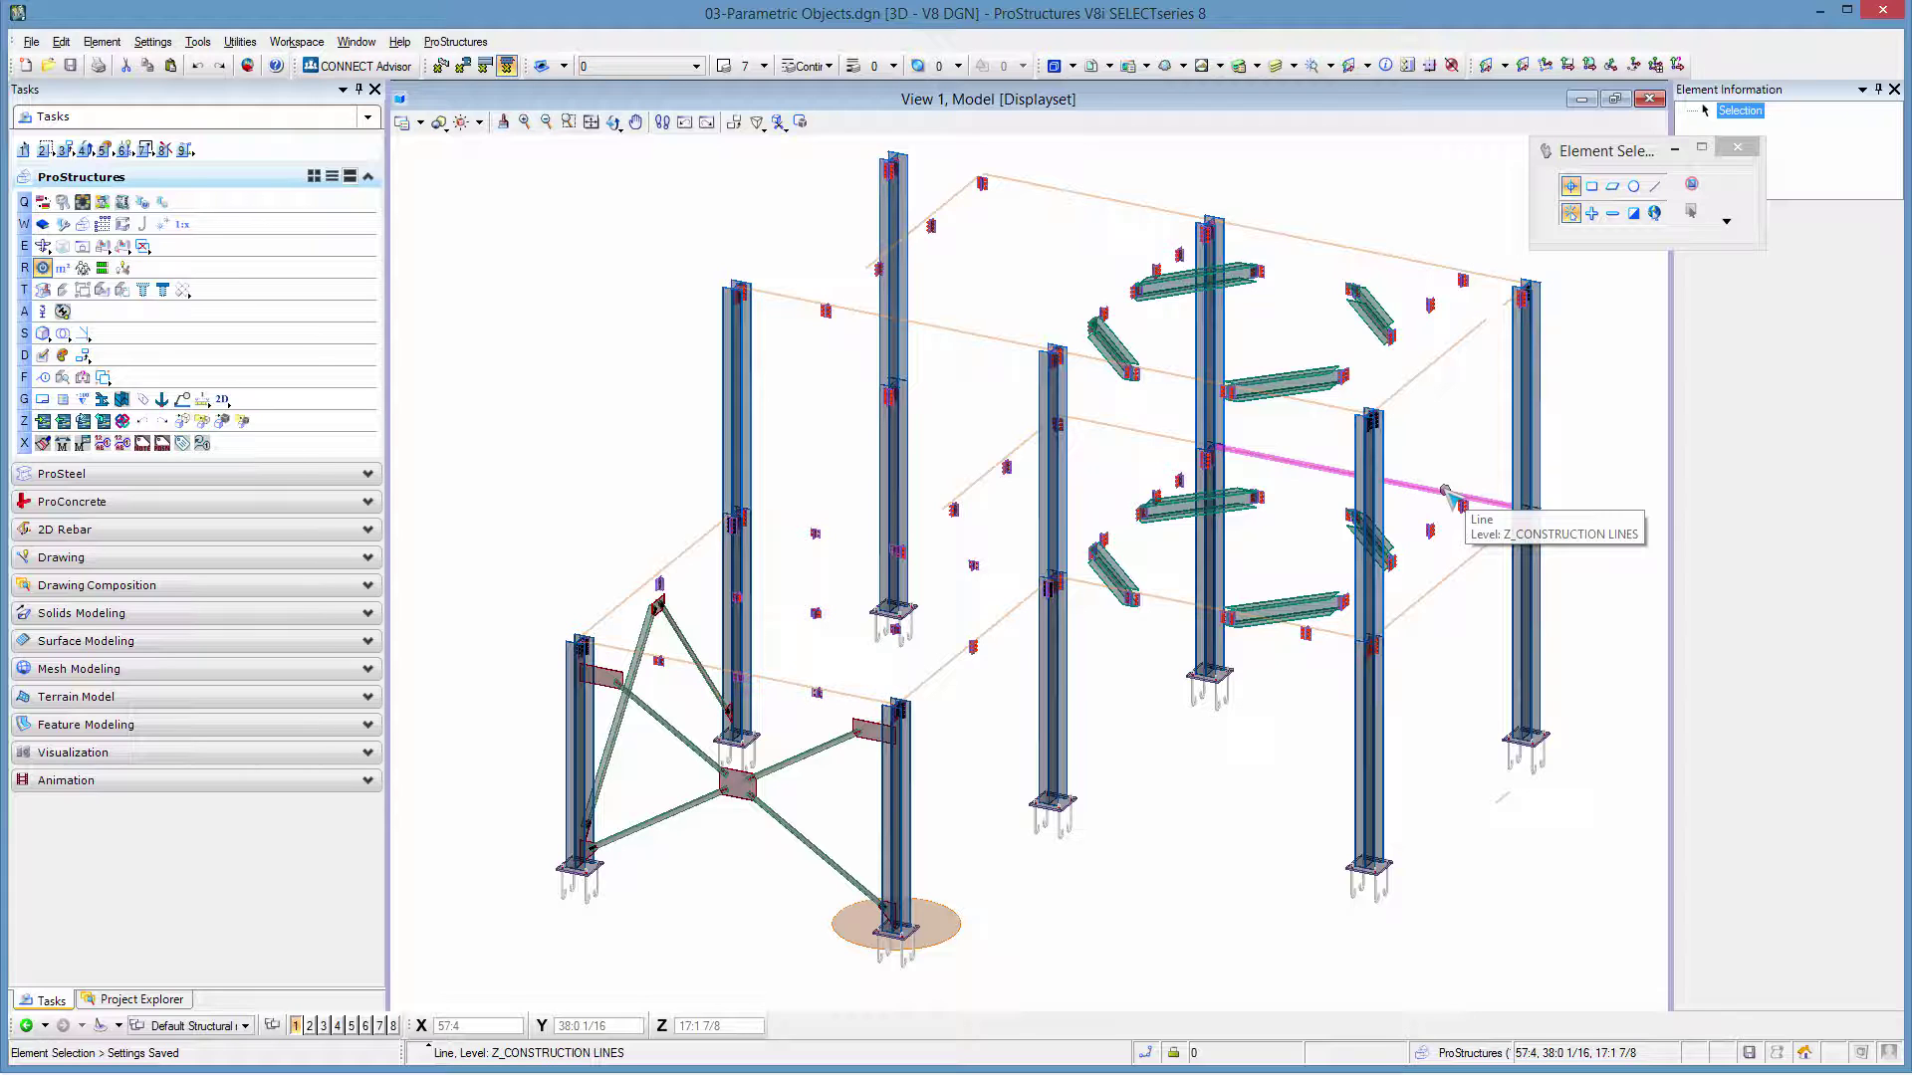
- Start a ProSteel handrail on the left floor-edge construction line and load the Sample template
click(62, 473)
click(82, 275)
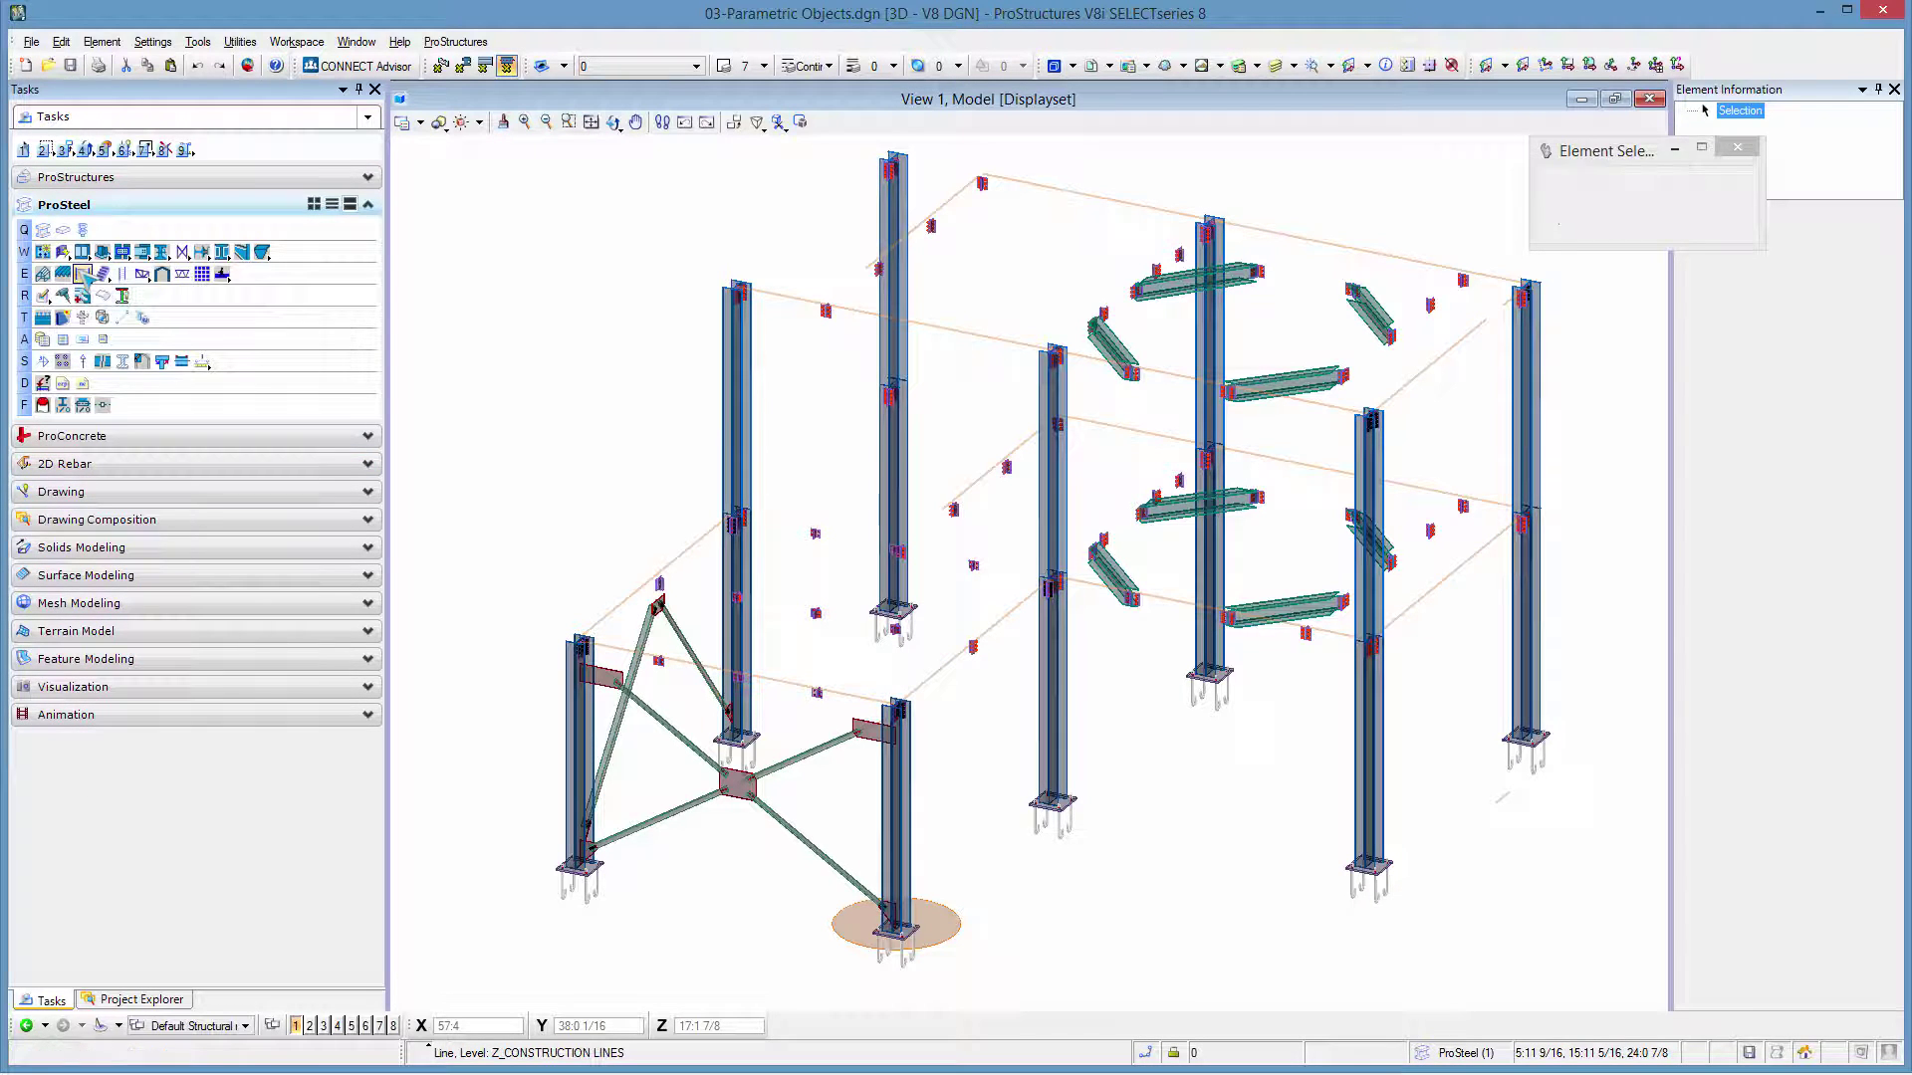
click(679, 553)
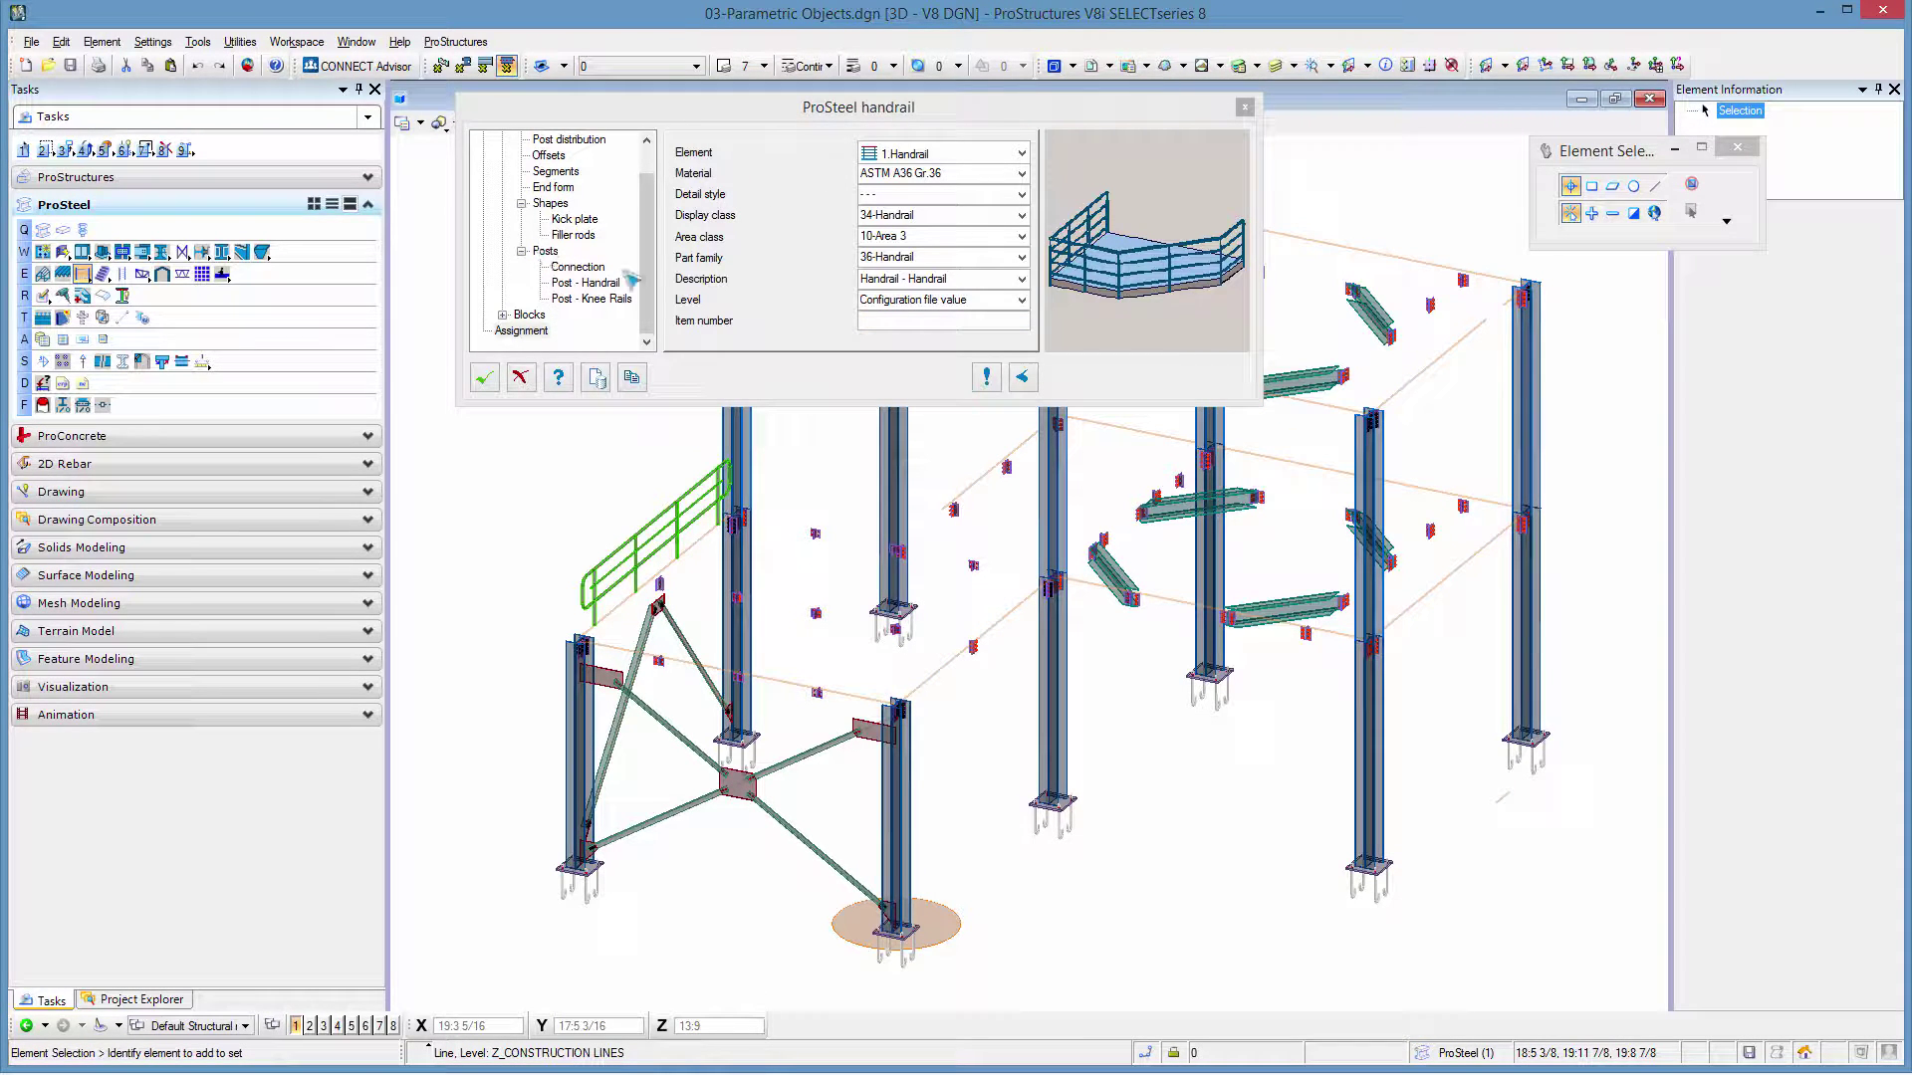
click(596, 379)
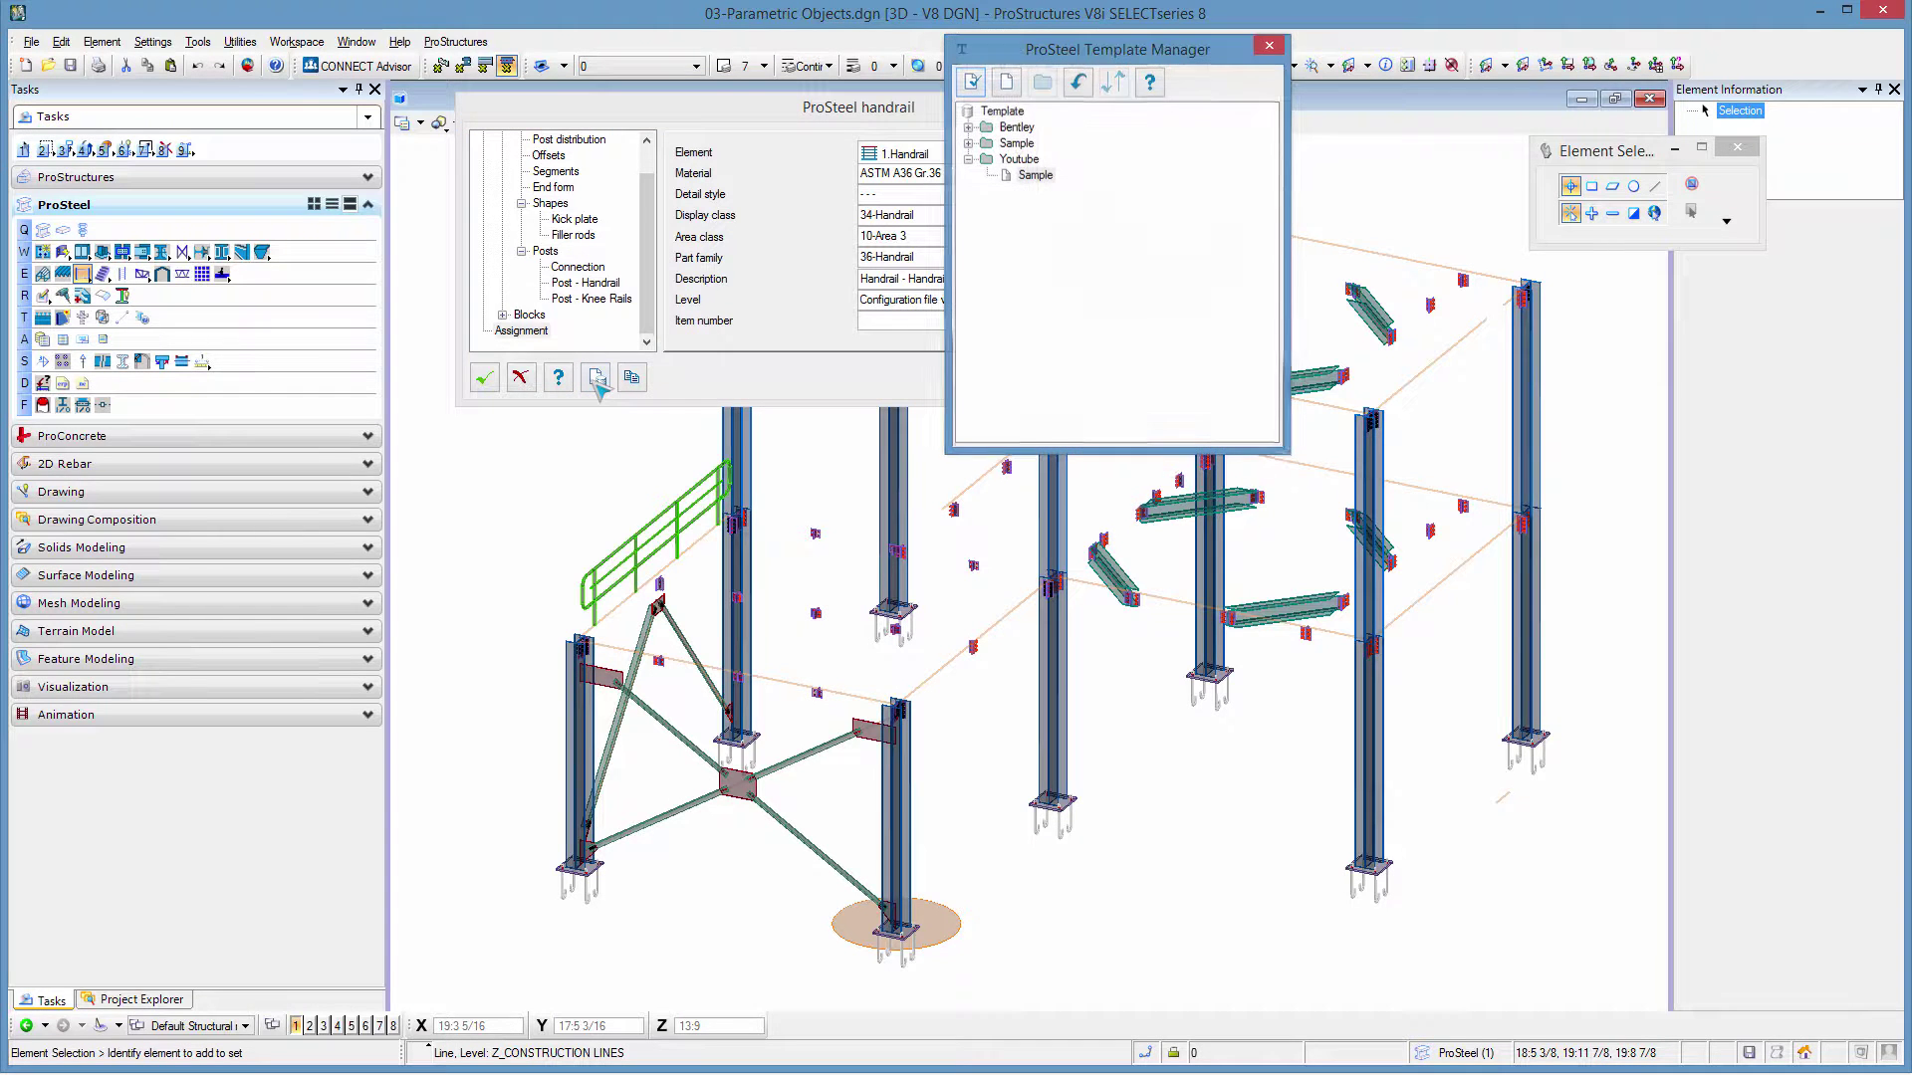
double_click(1034, 175)
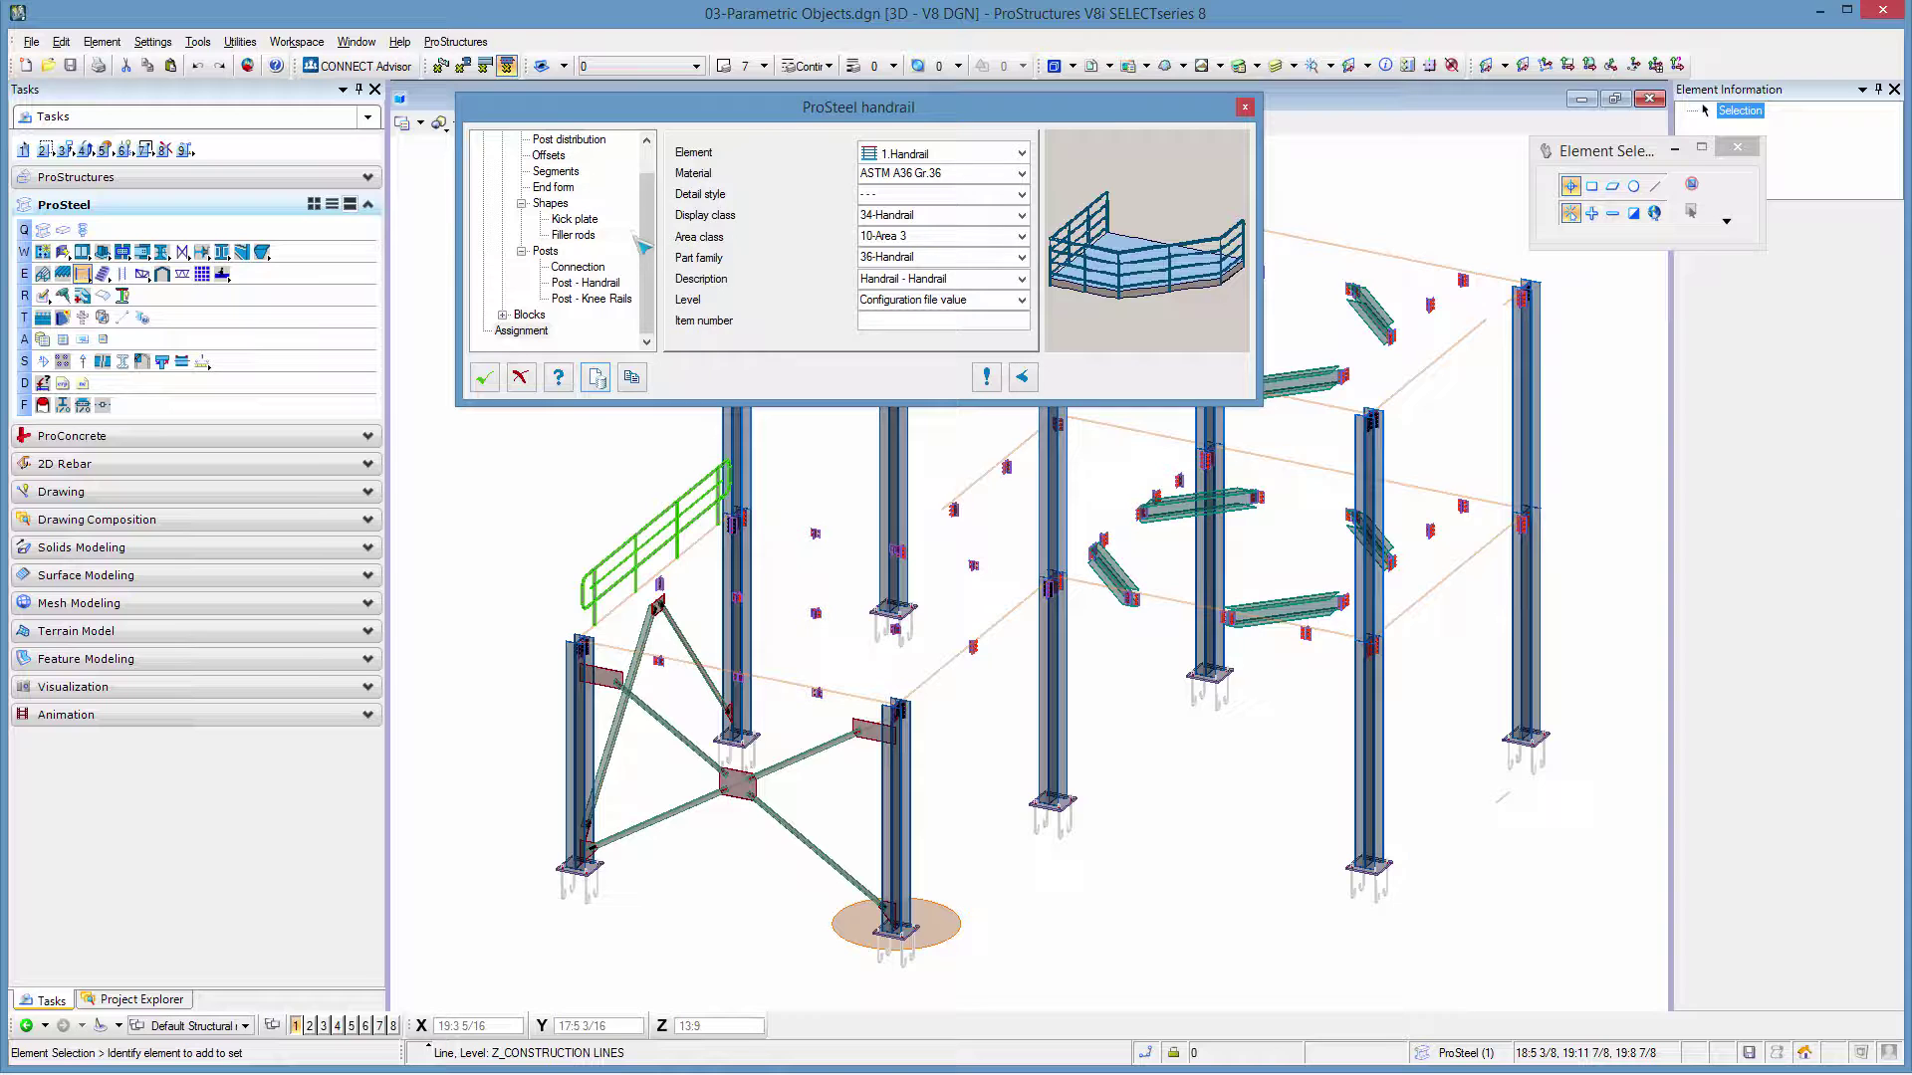
- Review the handrail's Post distribution, Dimensions, Offsets and End form settings pages
drag(646, 240, 647, 164)
click(567, 170)
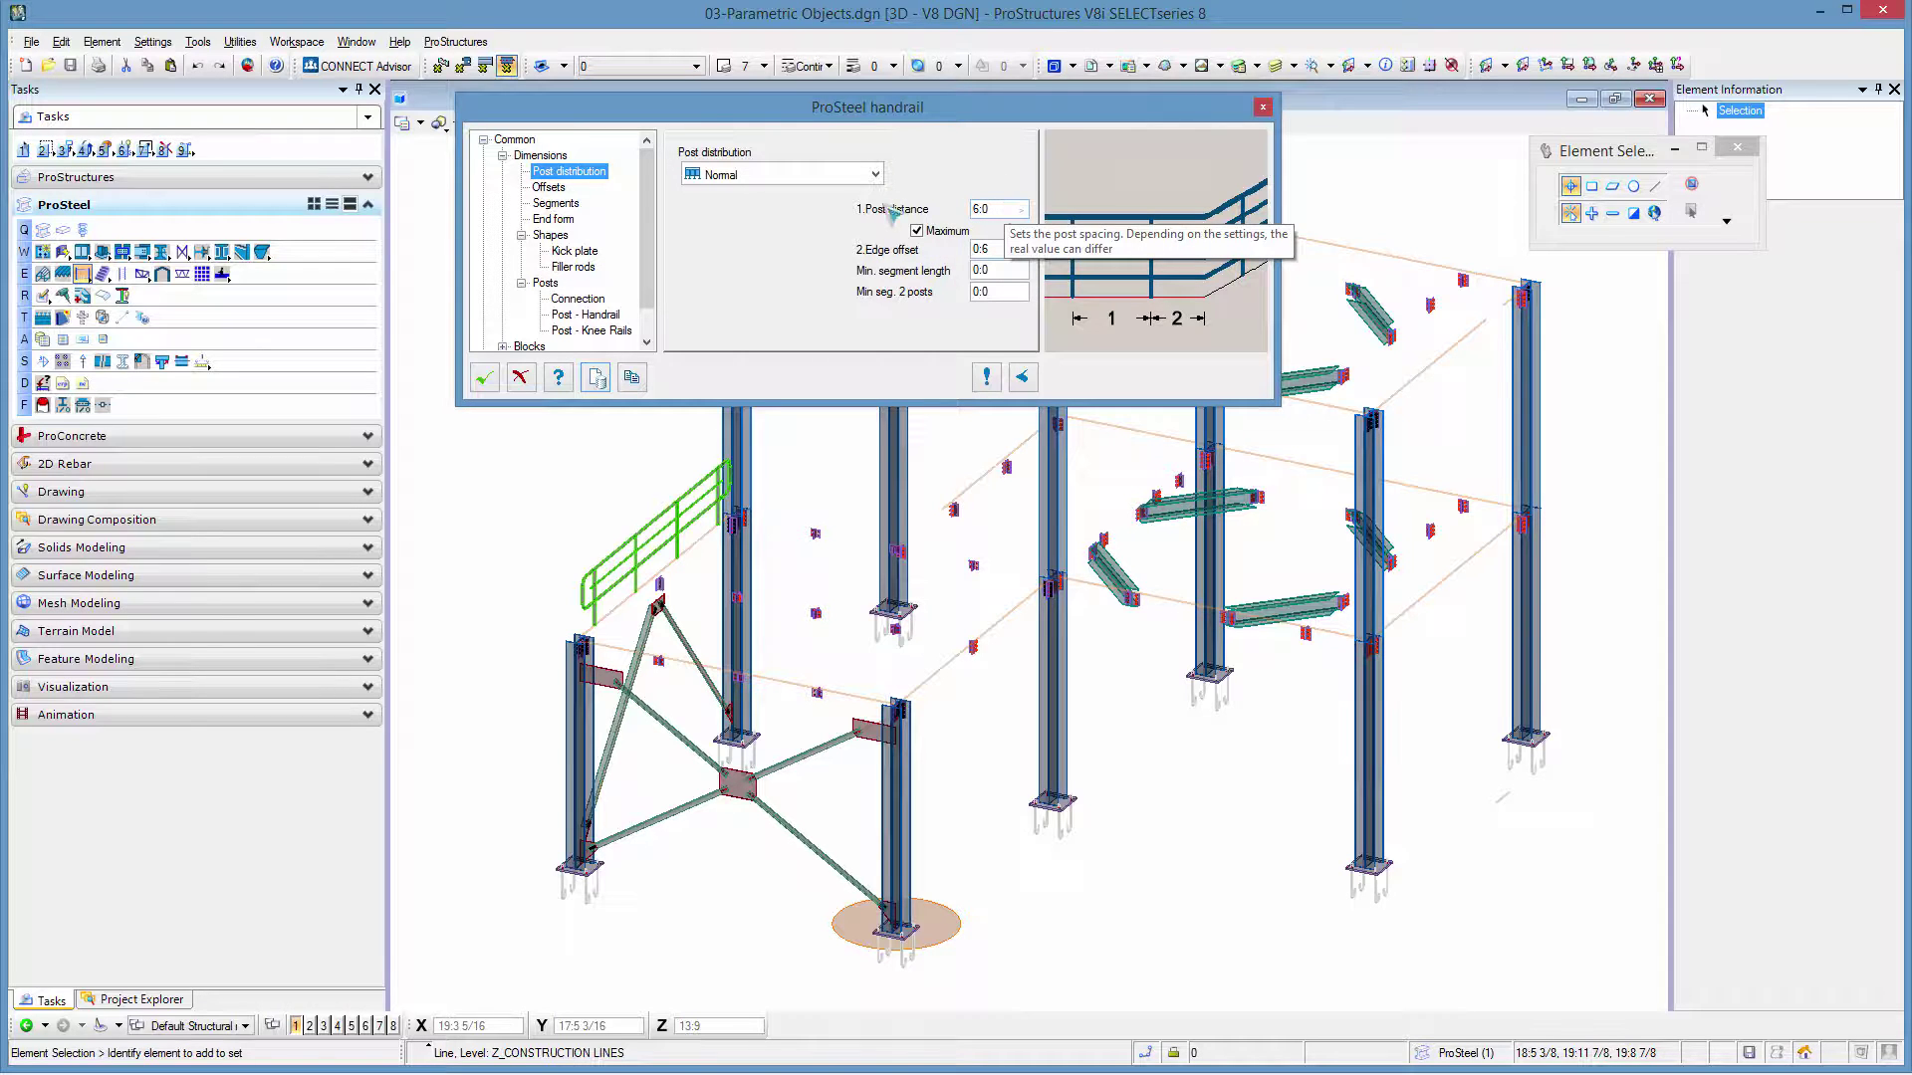
click(541, 156)
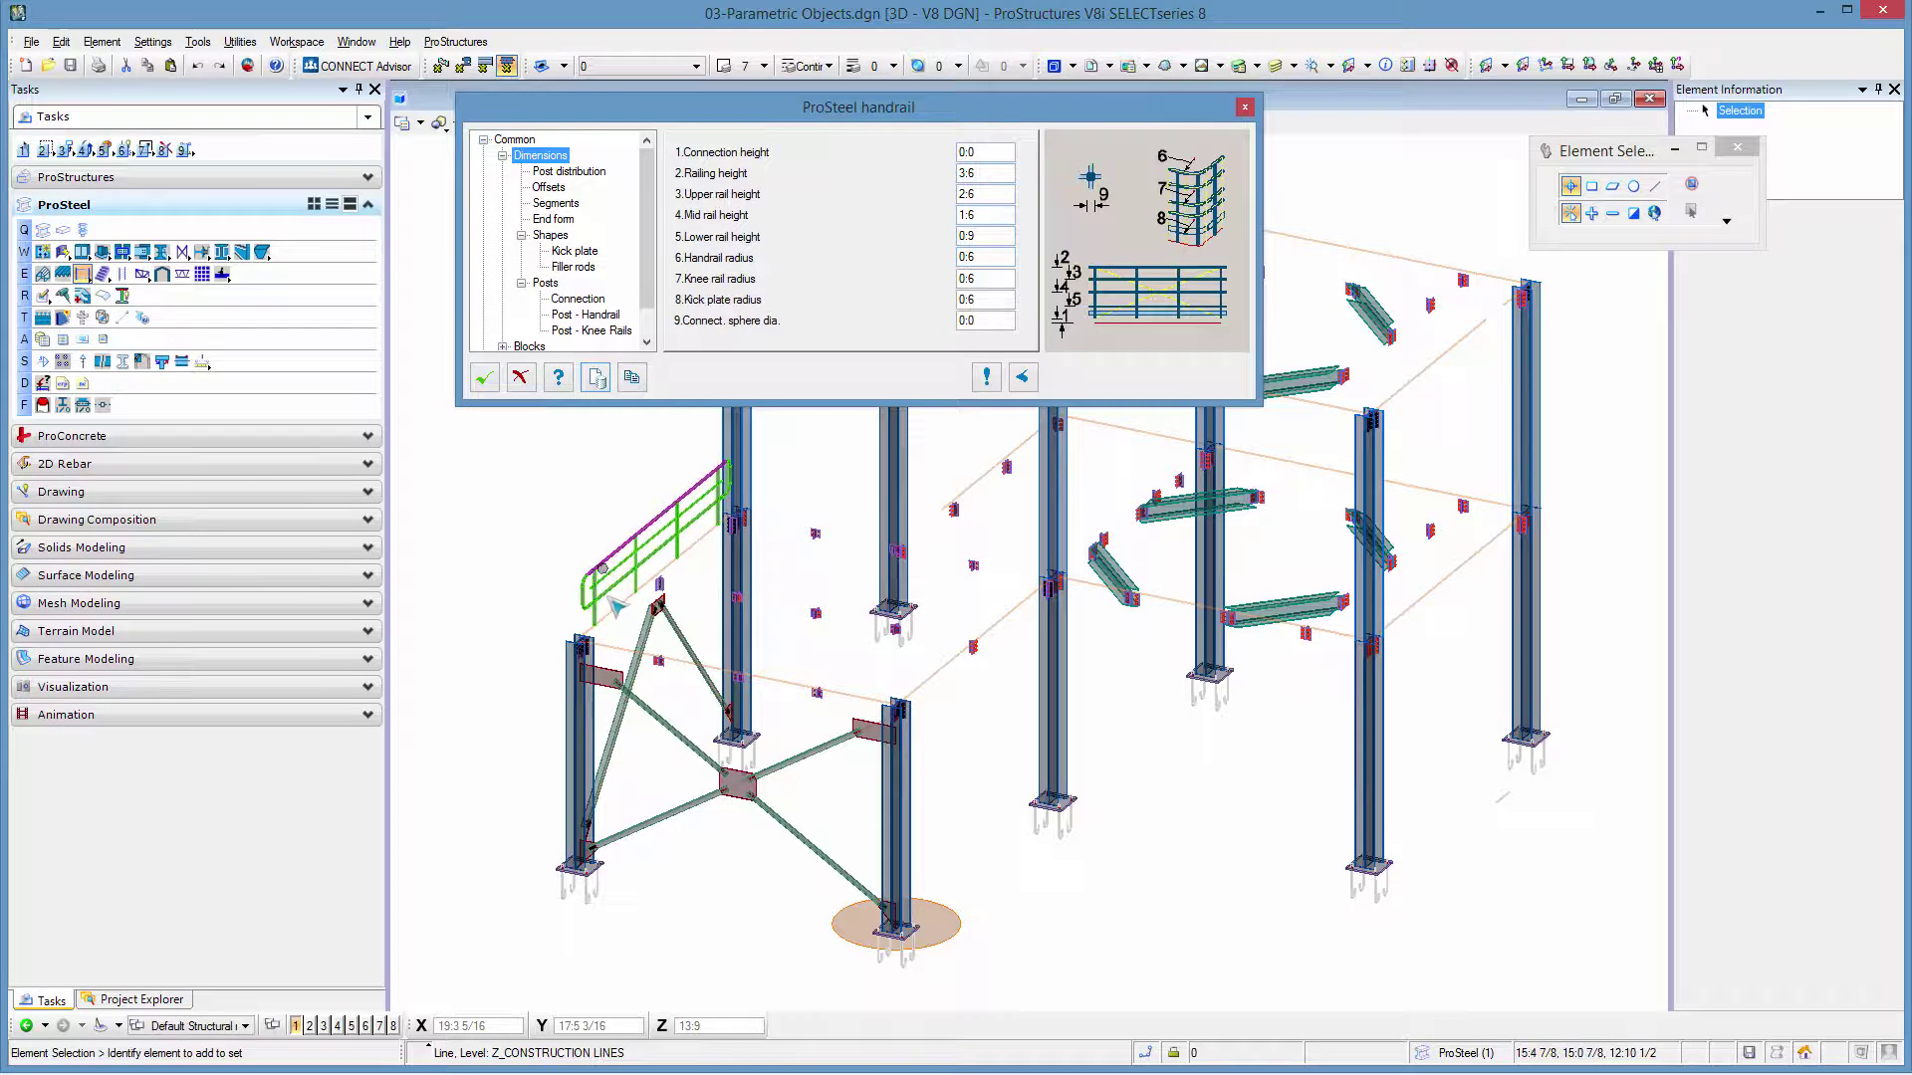
click(551, 186)
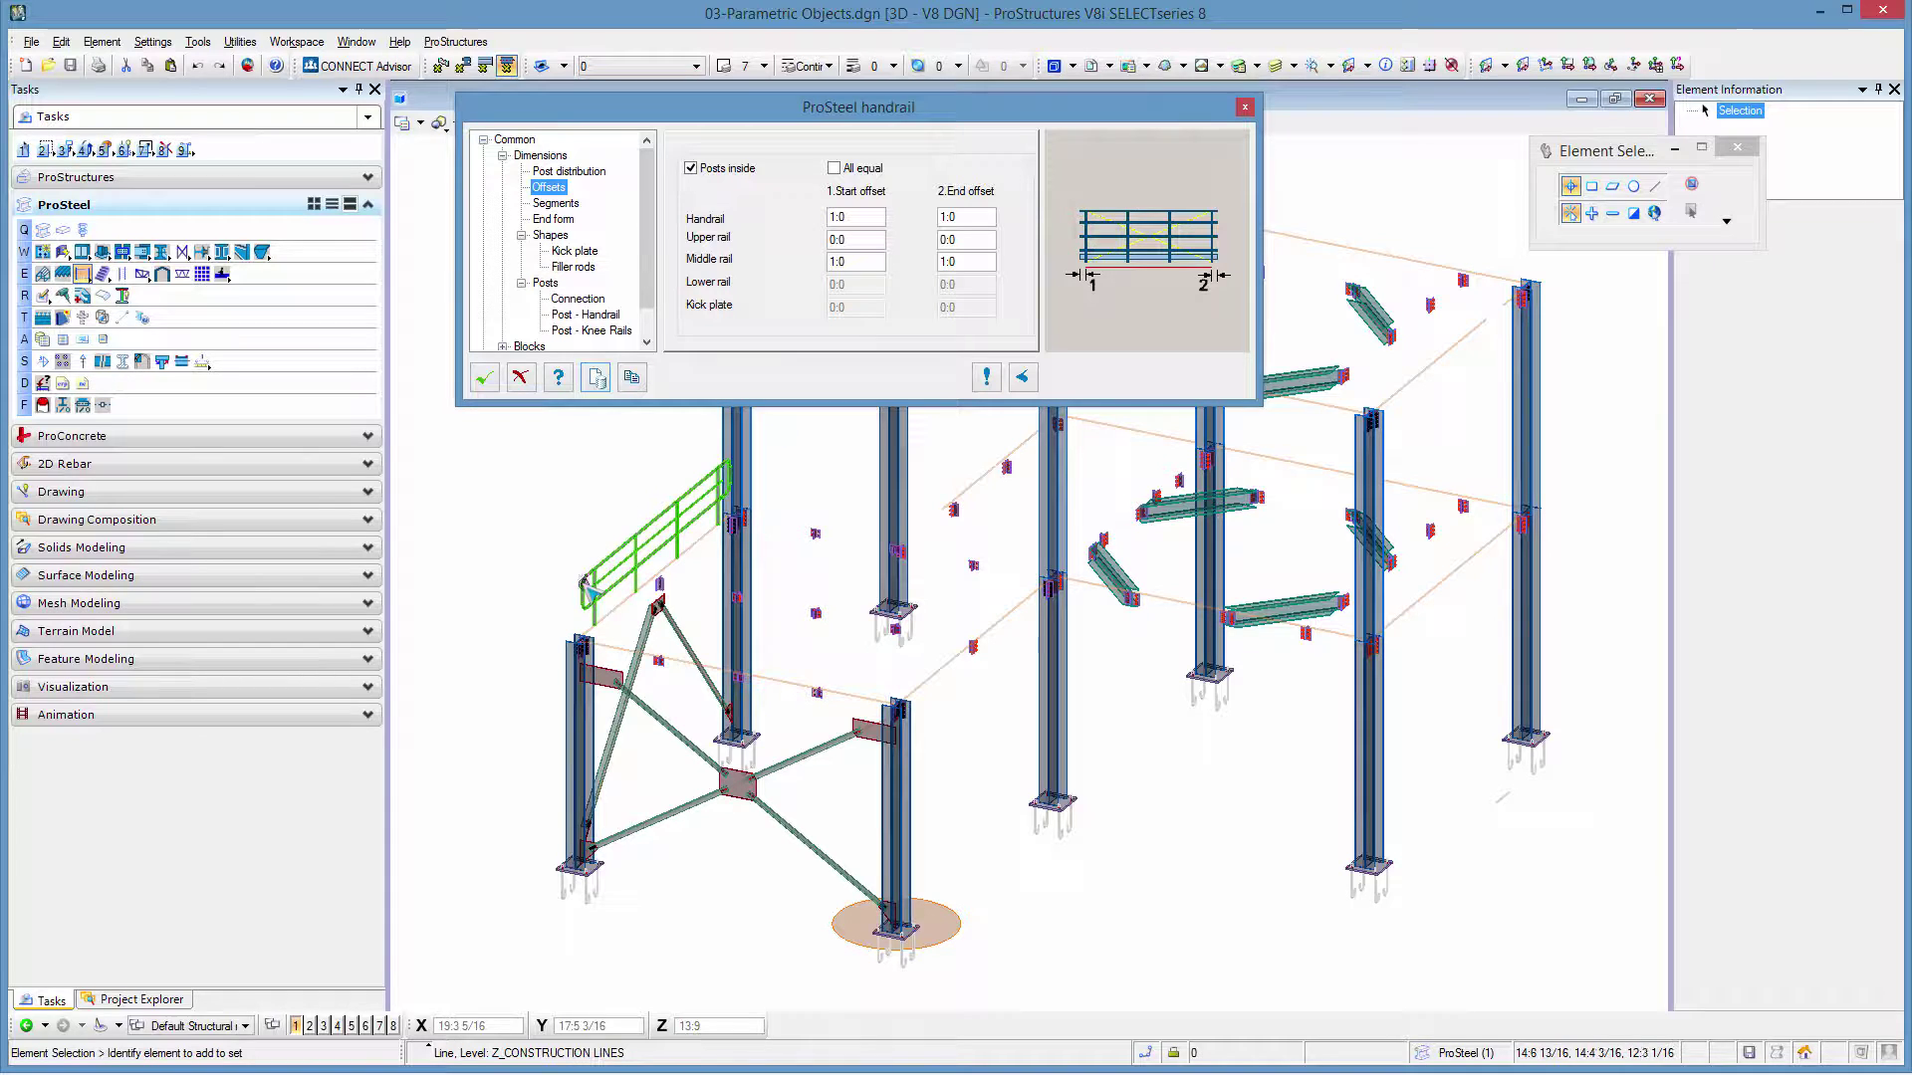
click(557, 218)
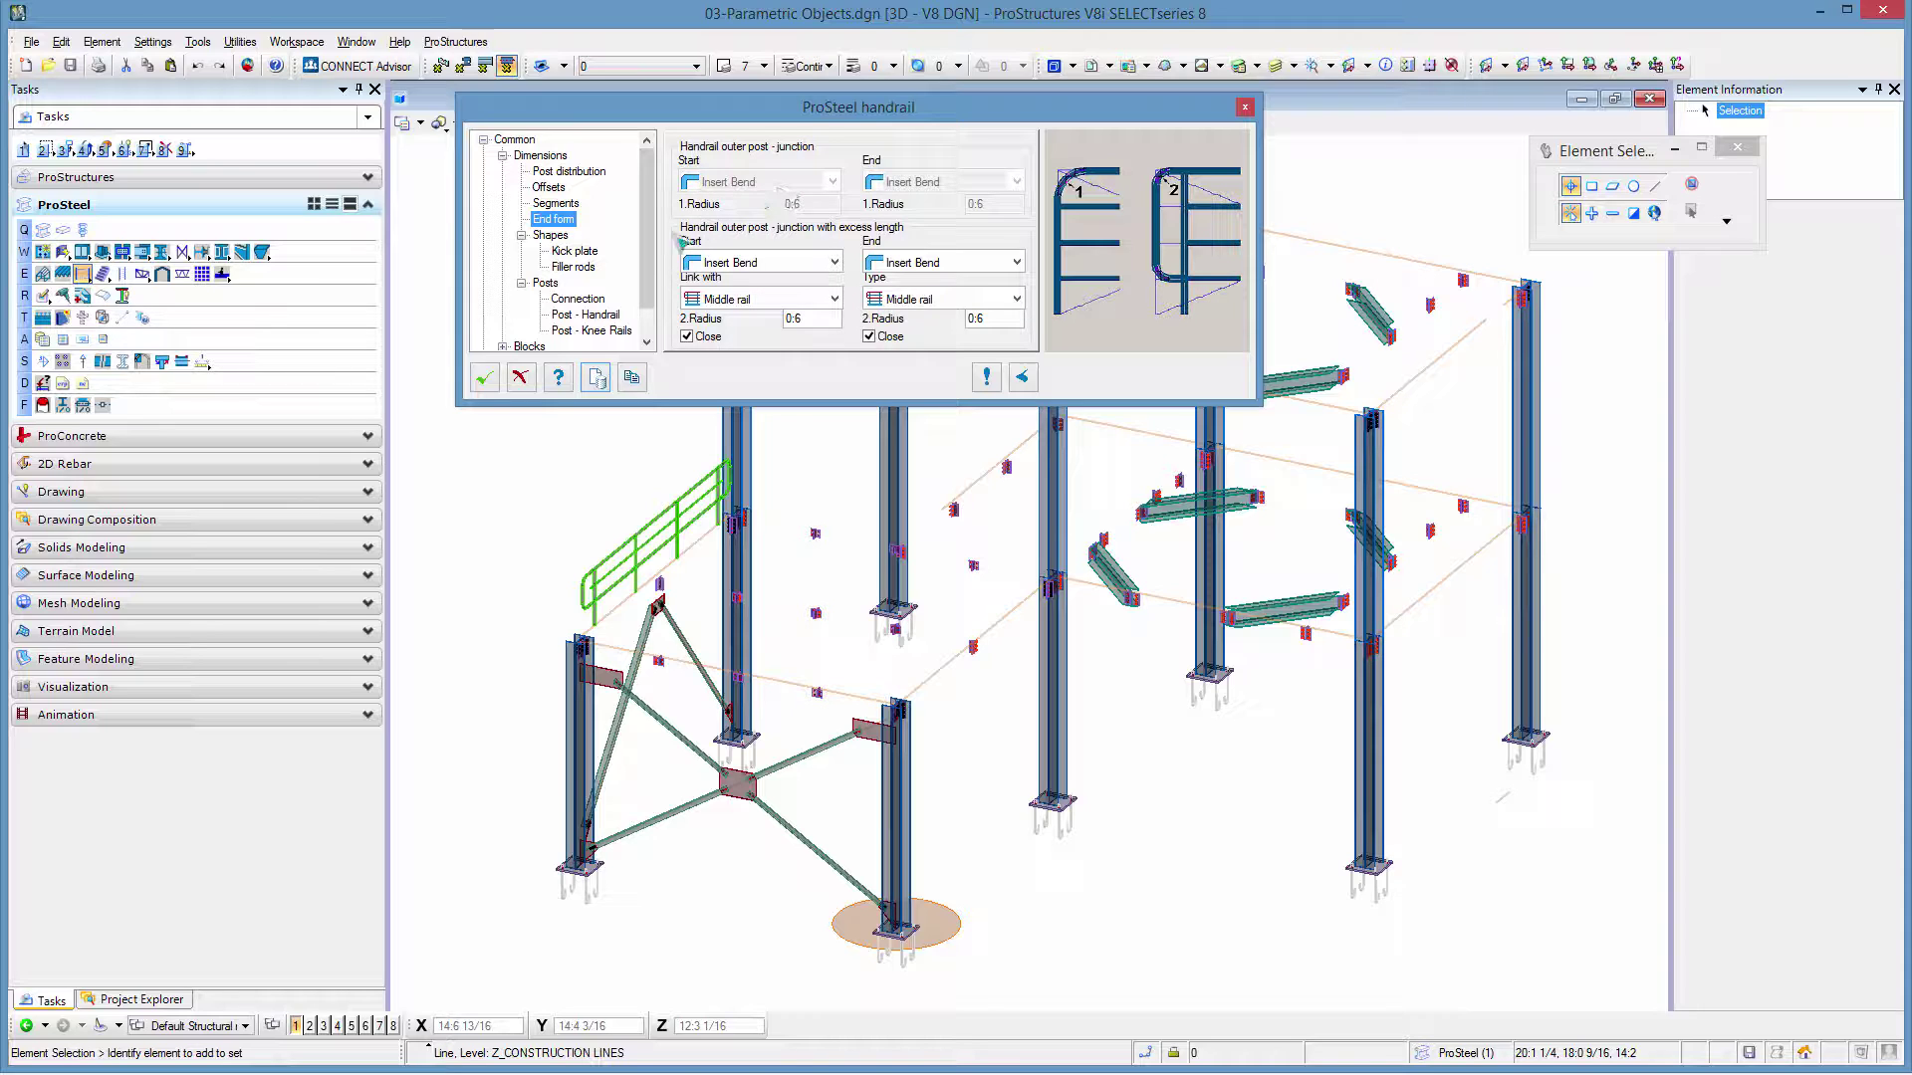
- Review the Kick plate and Filler rods settings, then the Shapes page
click(572, 251)
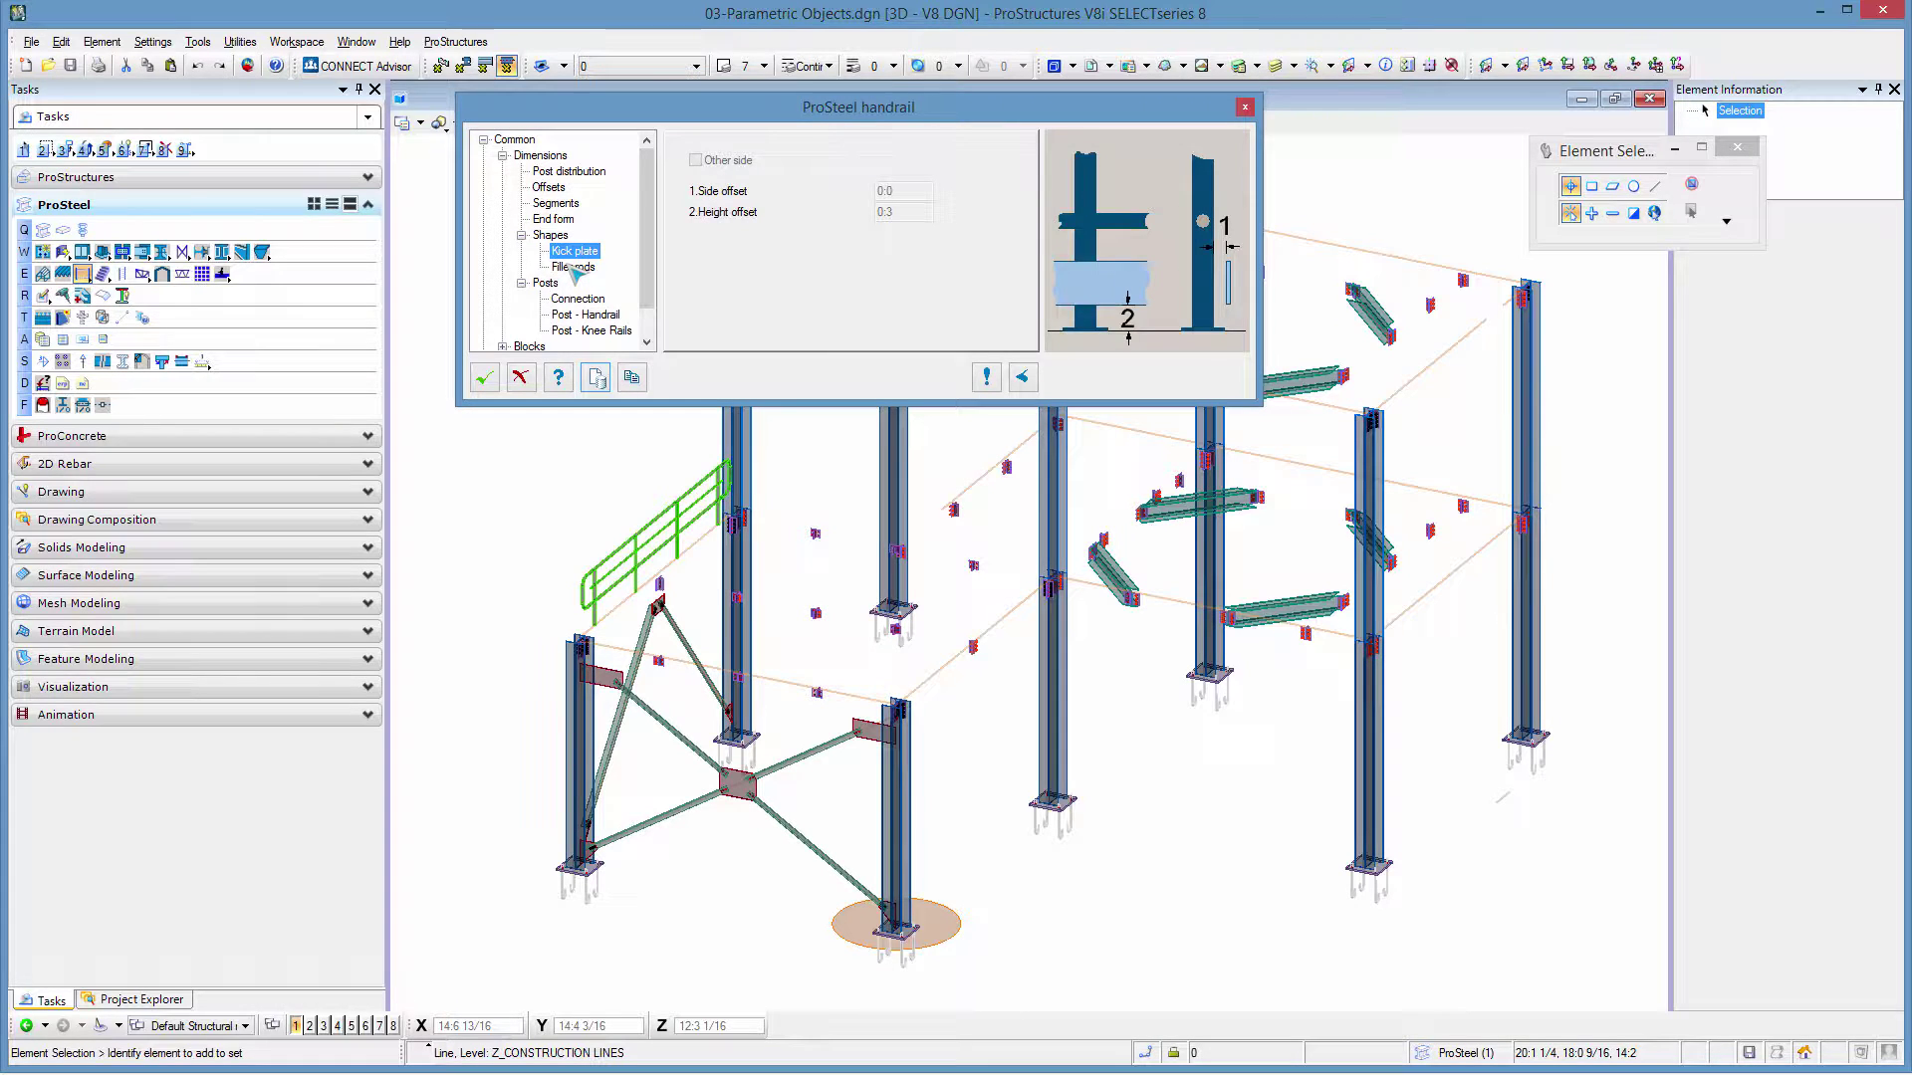
click(574, 266)
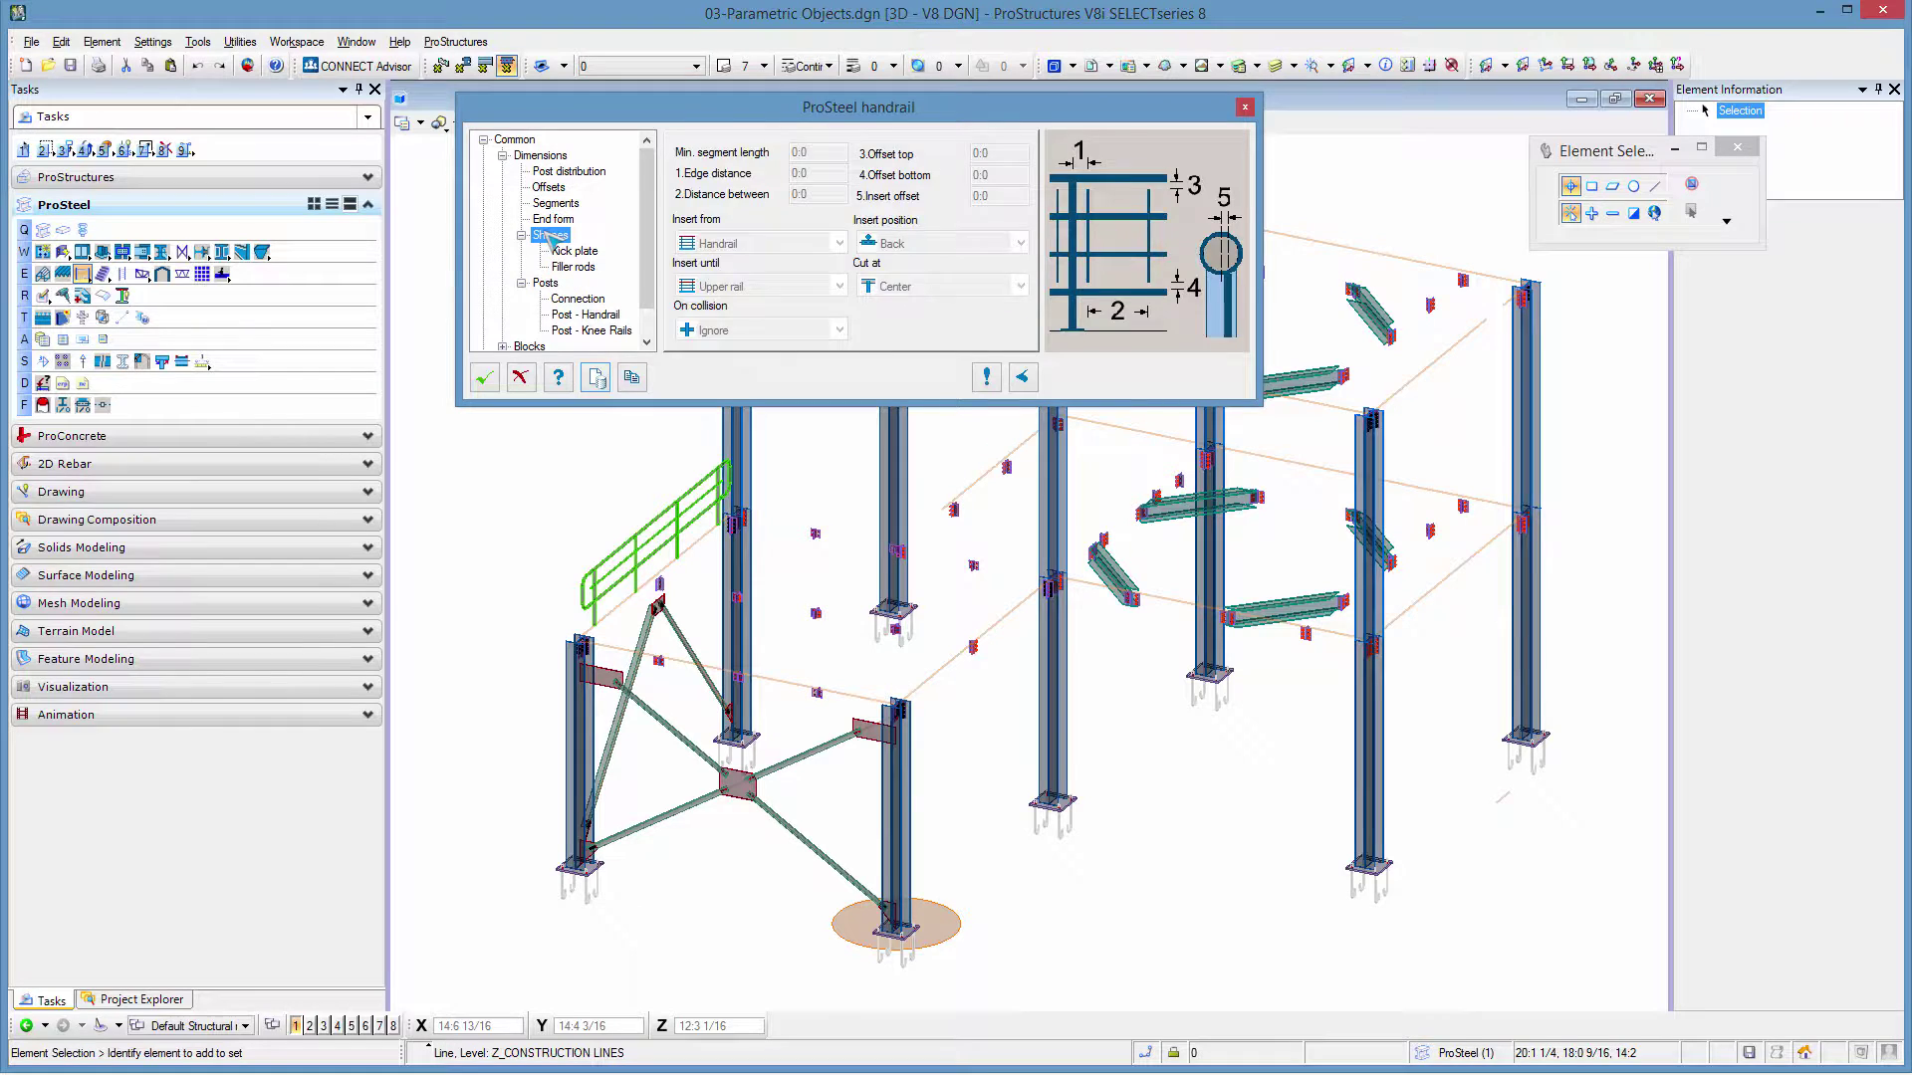
click(551, 234)
- Check the shape classes for 1.Handrail and 4.Middle rail, showing the standard AISC pipe section
click(840, 173)
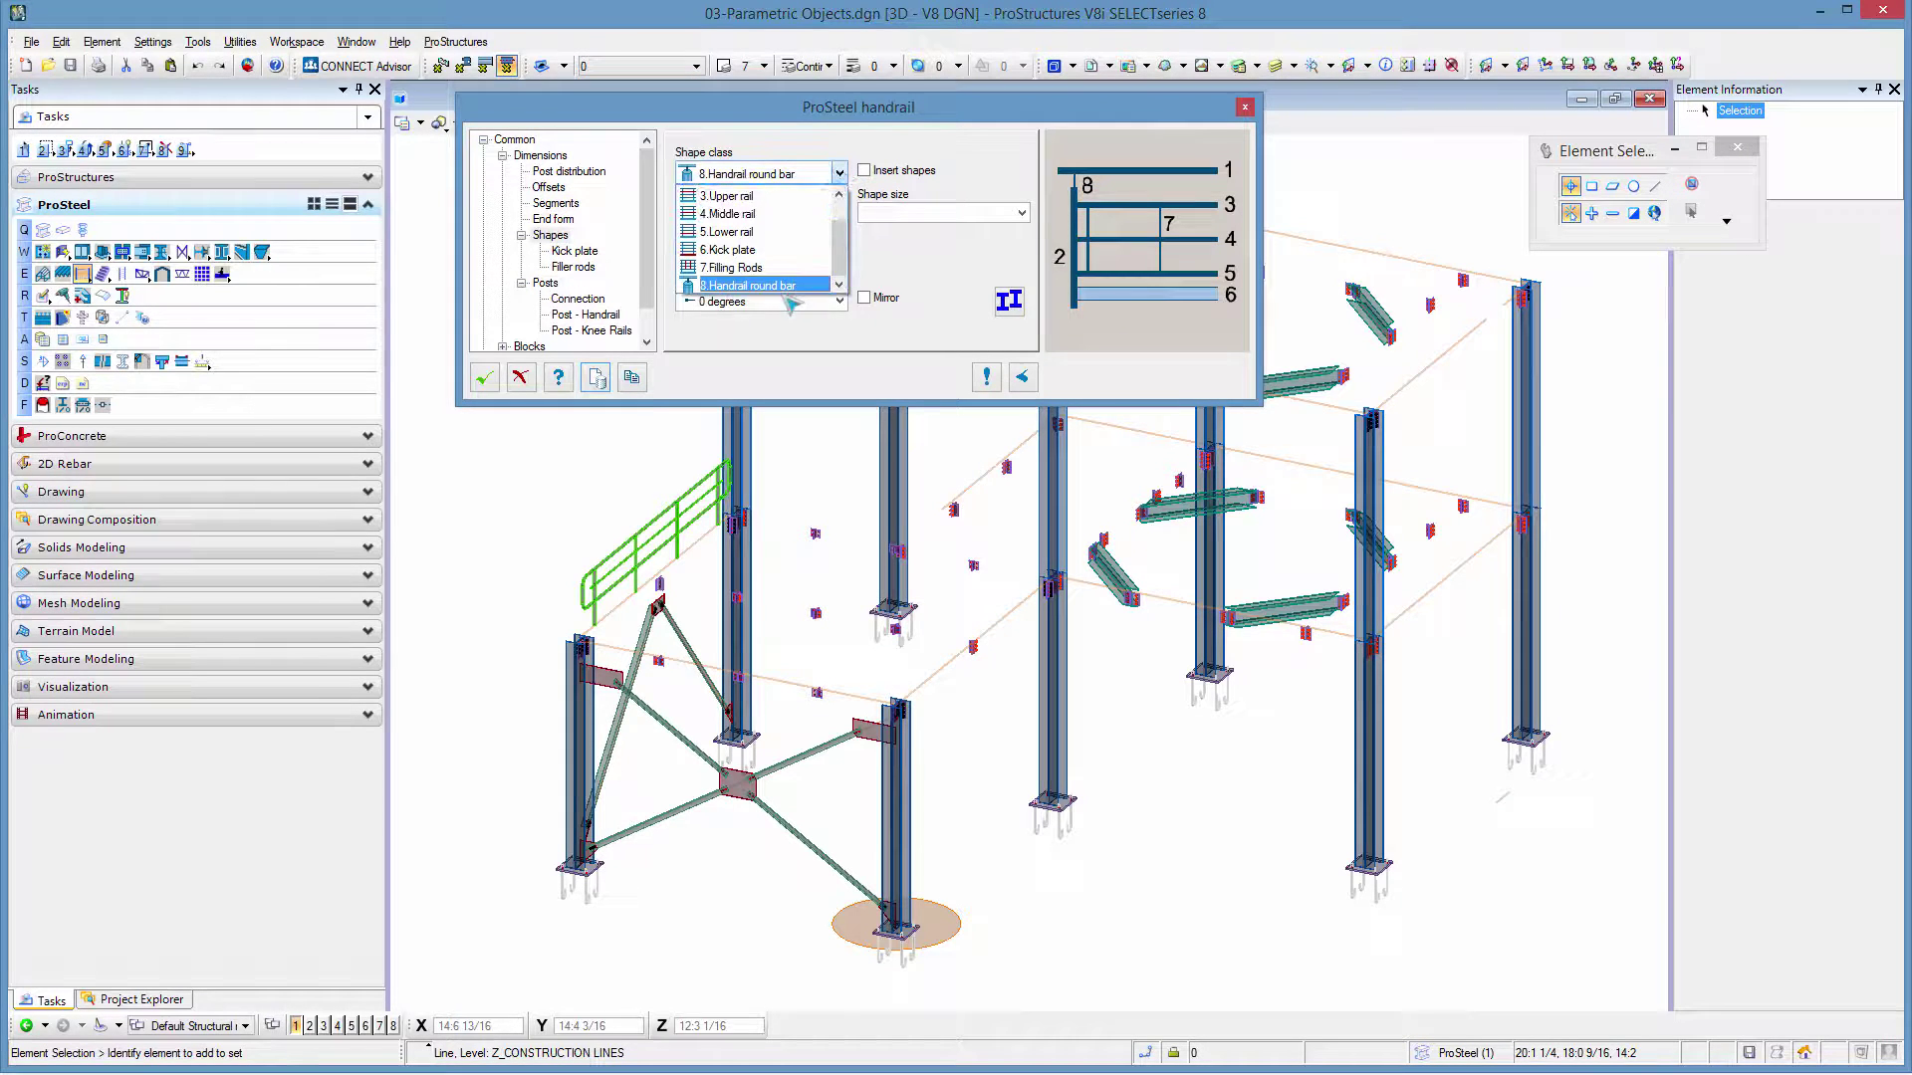
click(725, 196)
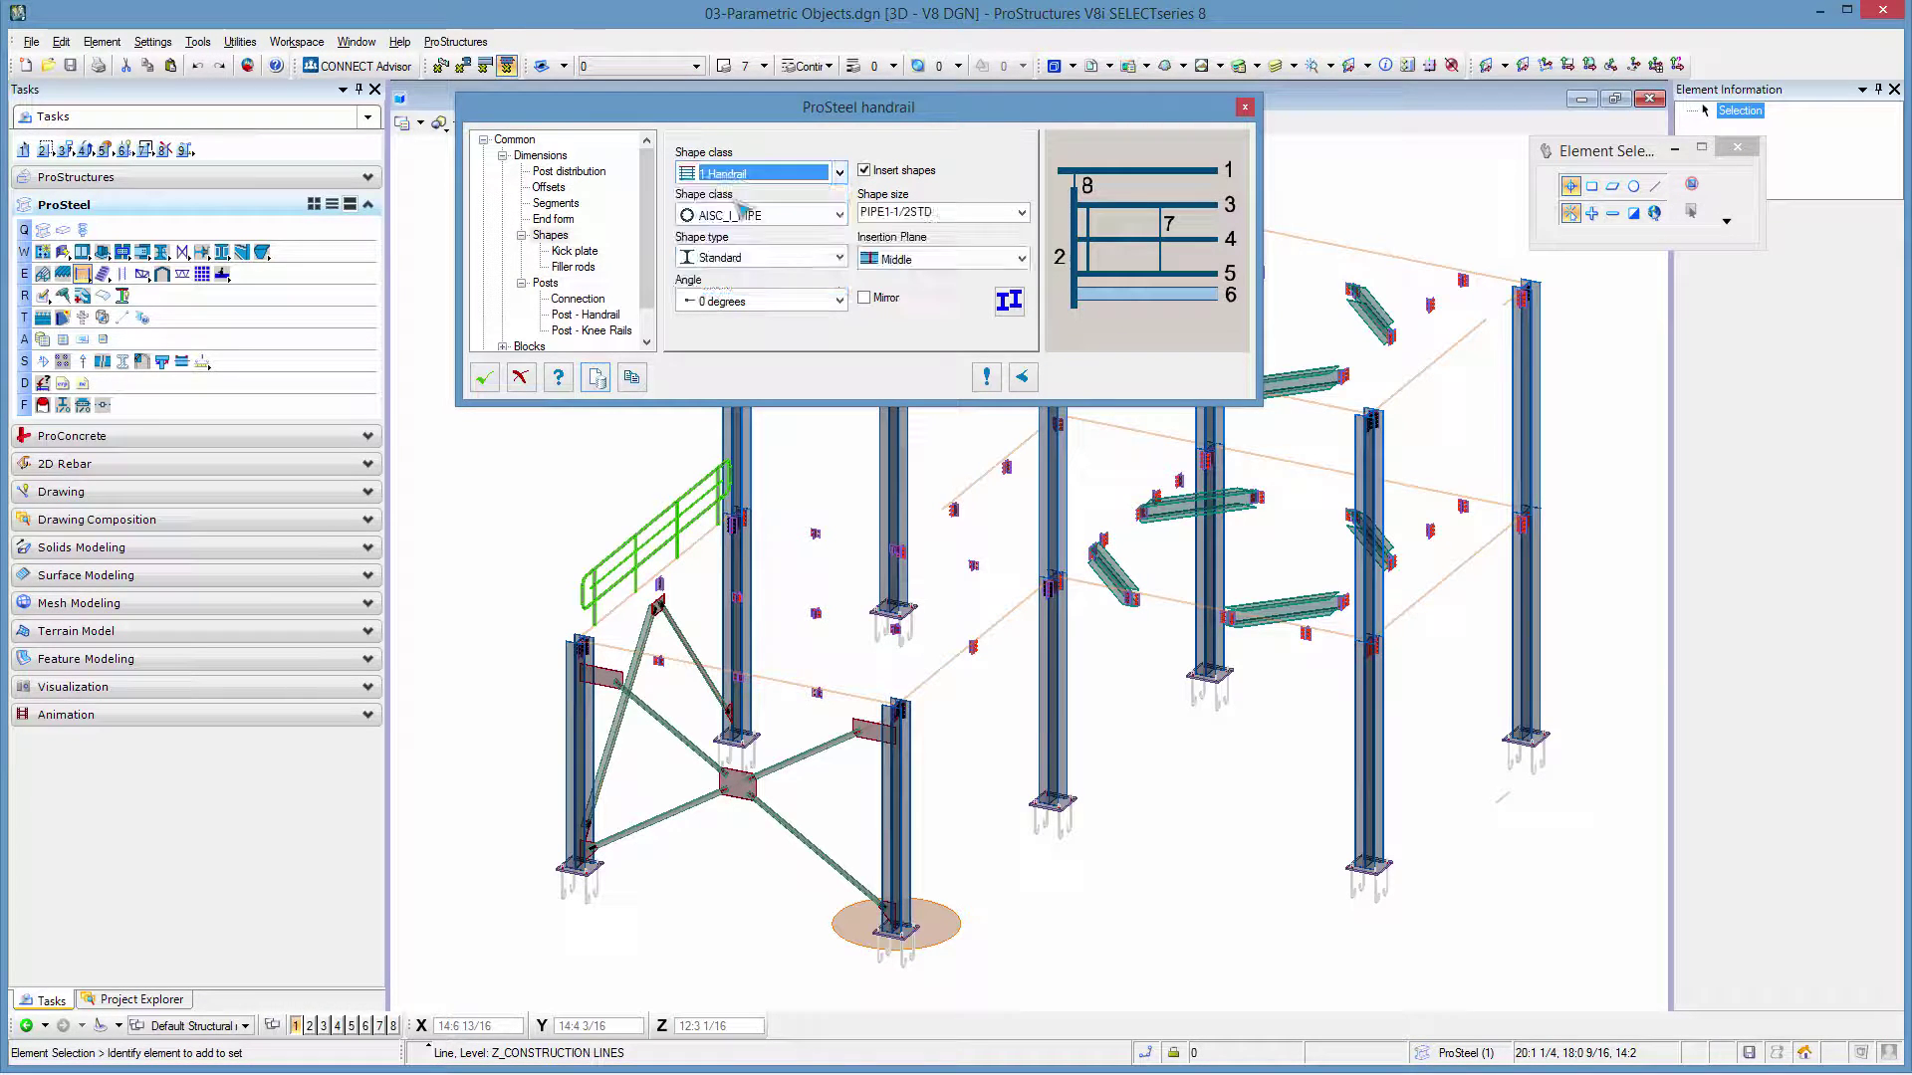
click(840, 173)
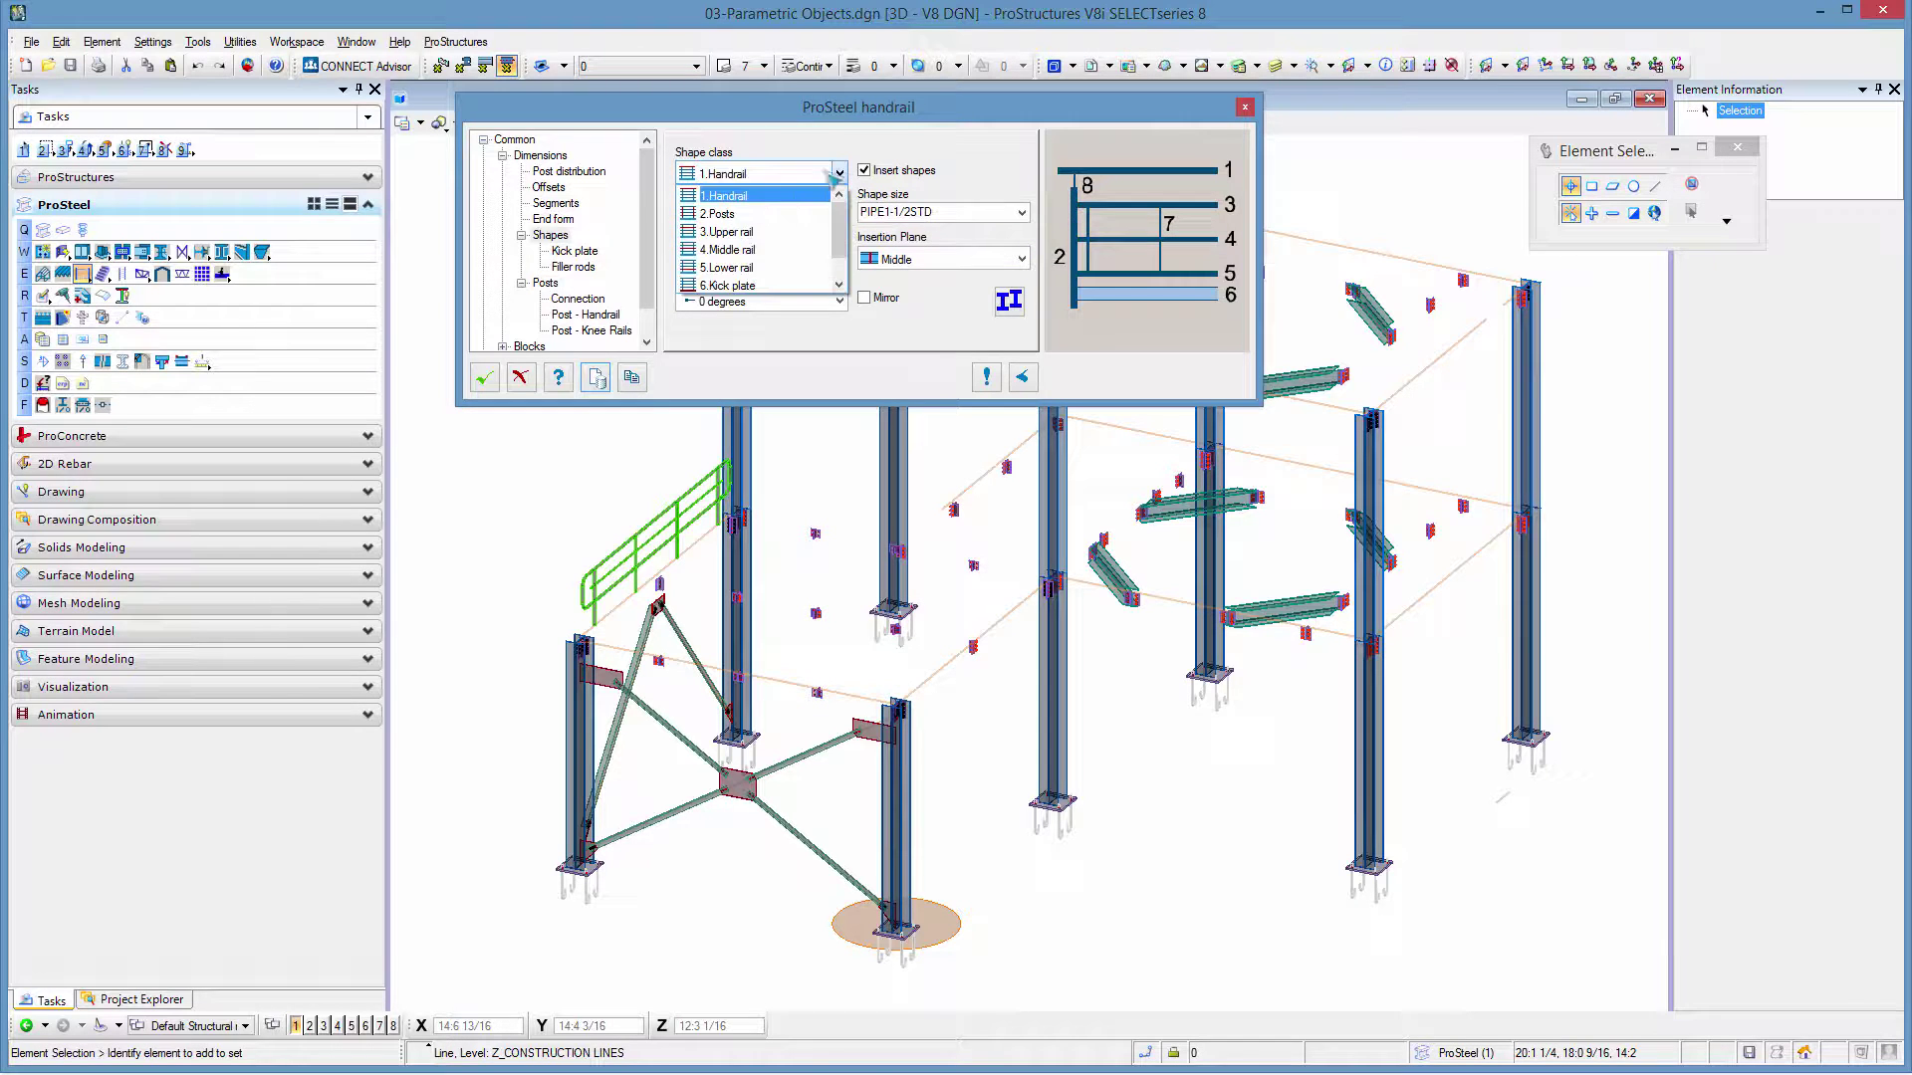
click(731, 239)
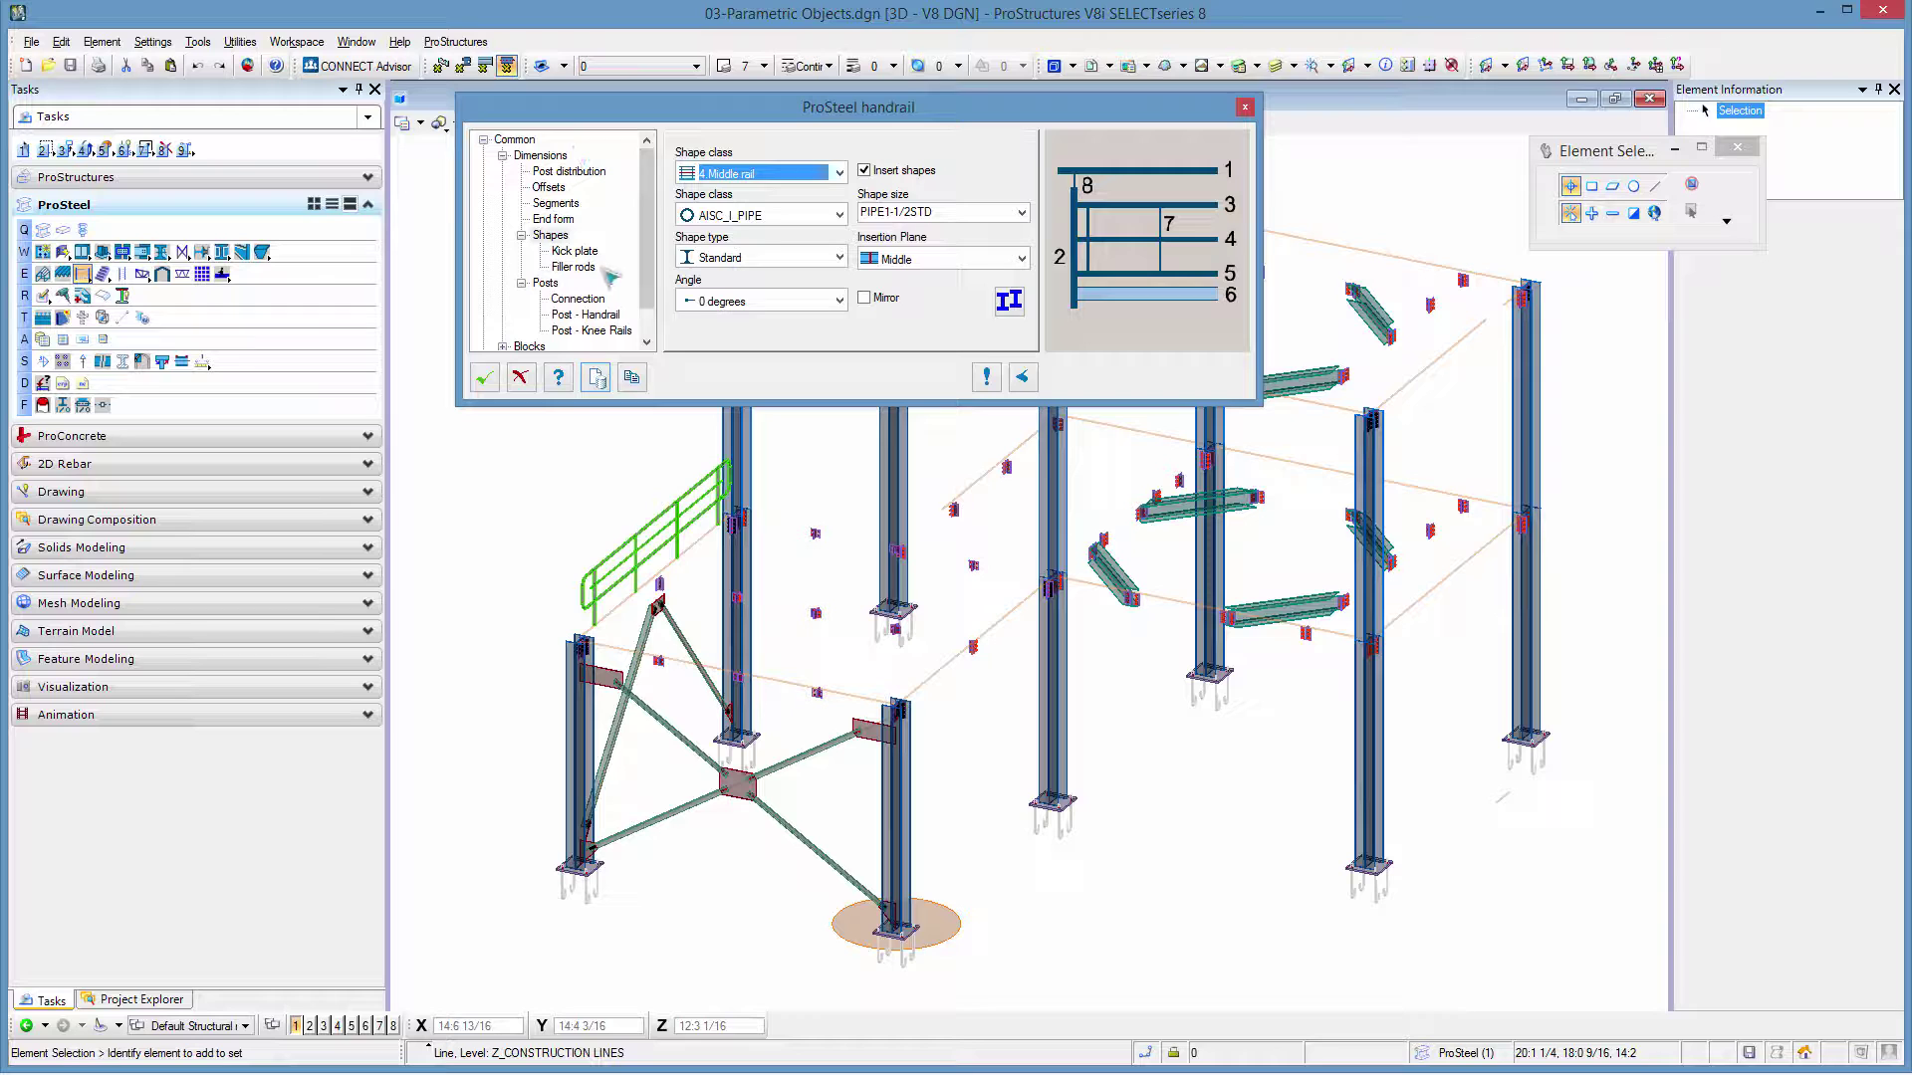
click(652, 292)
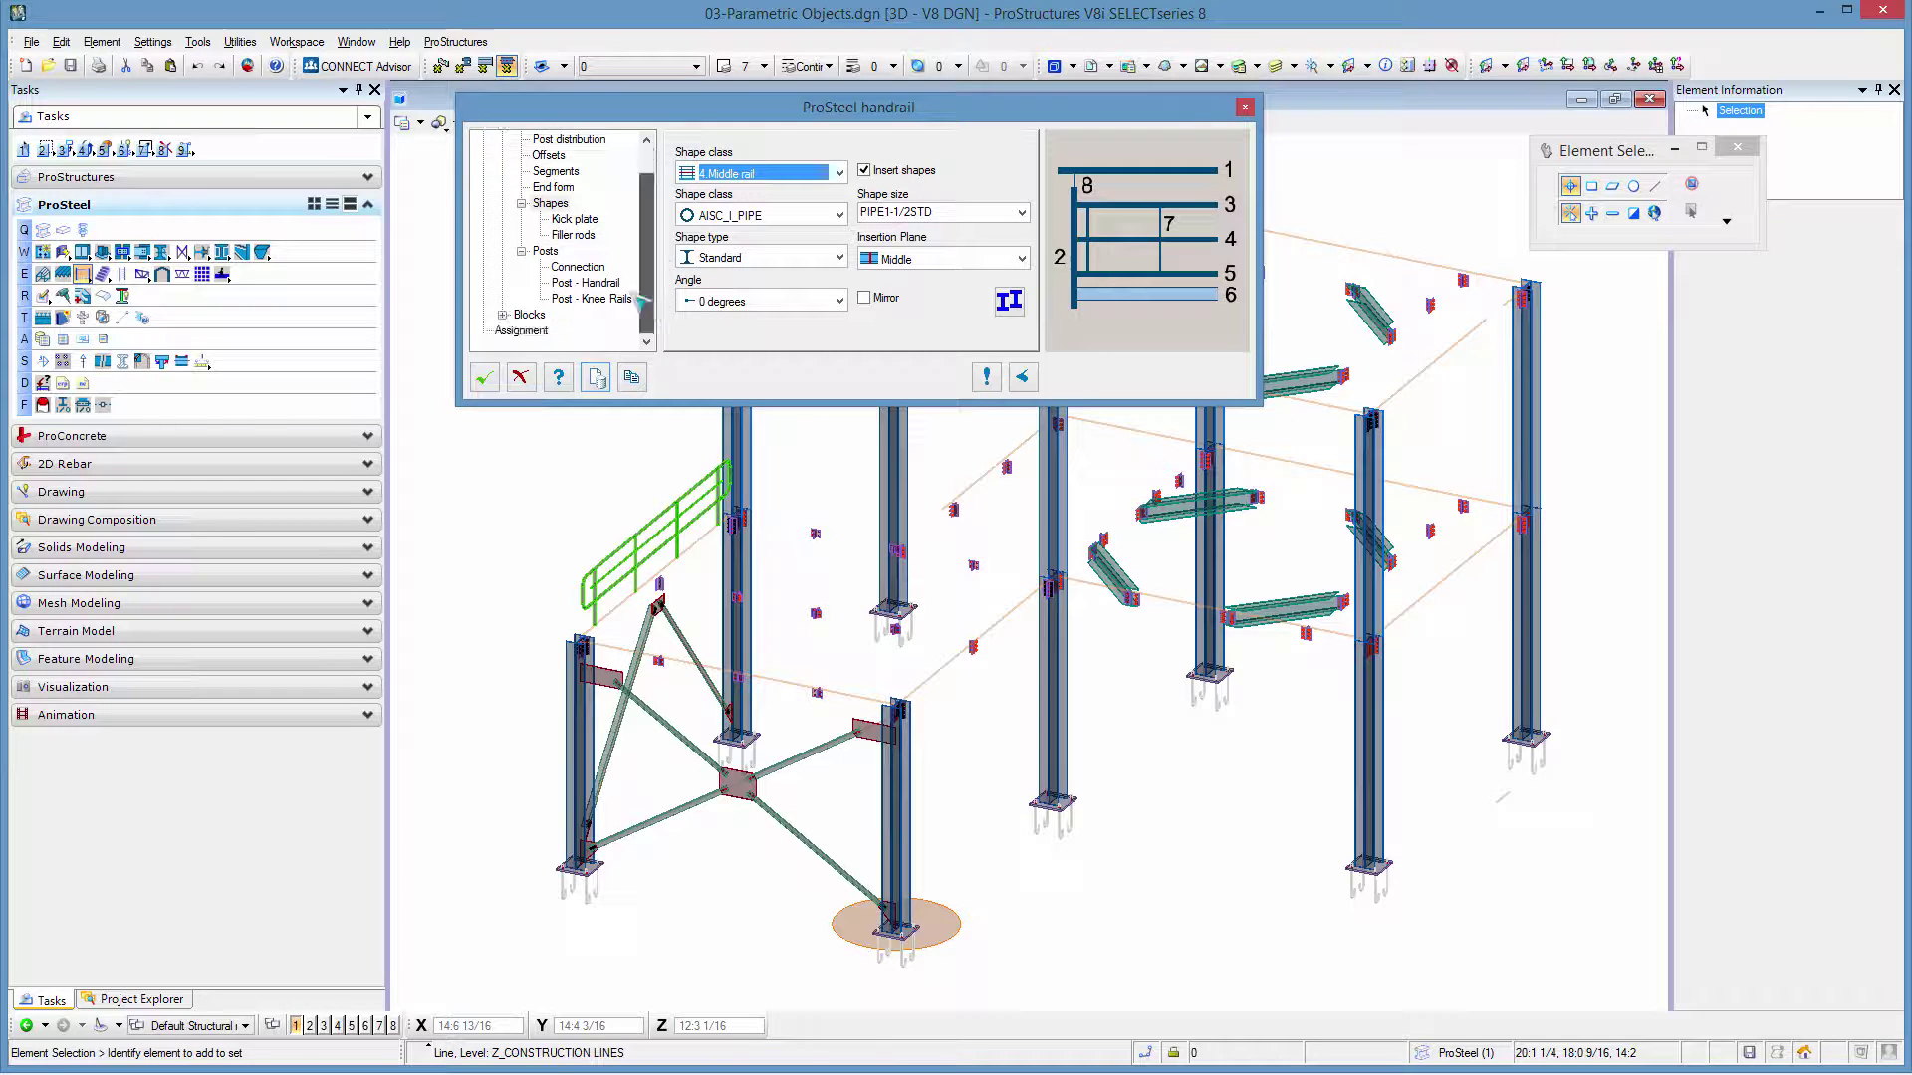
- Review Posts and Connection, trying Vertical and By side post connections before setting it back to None
click(546, 250)
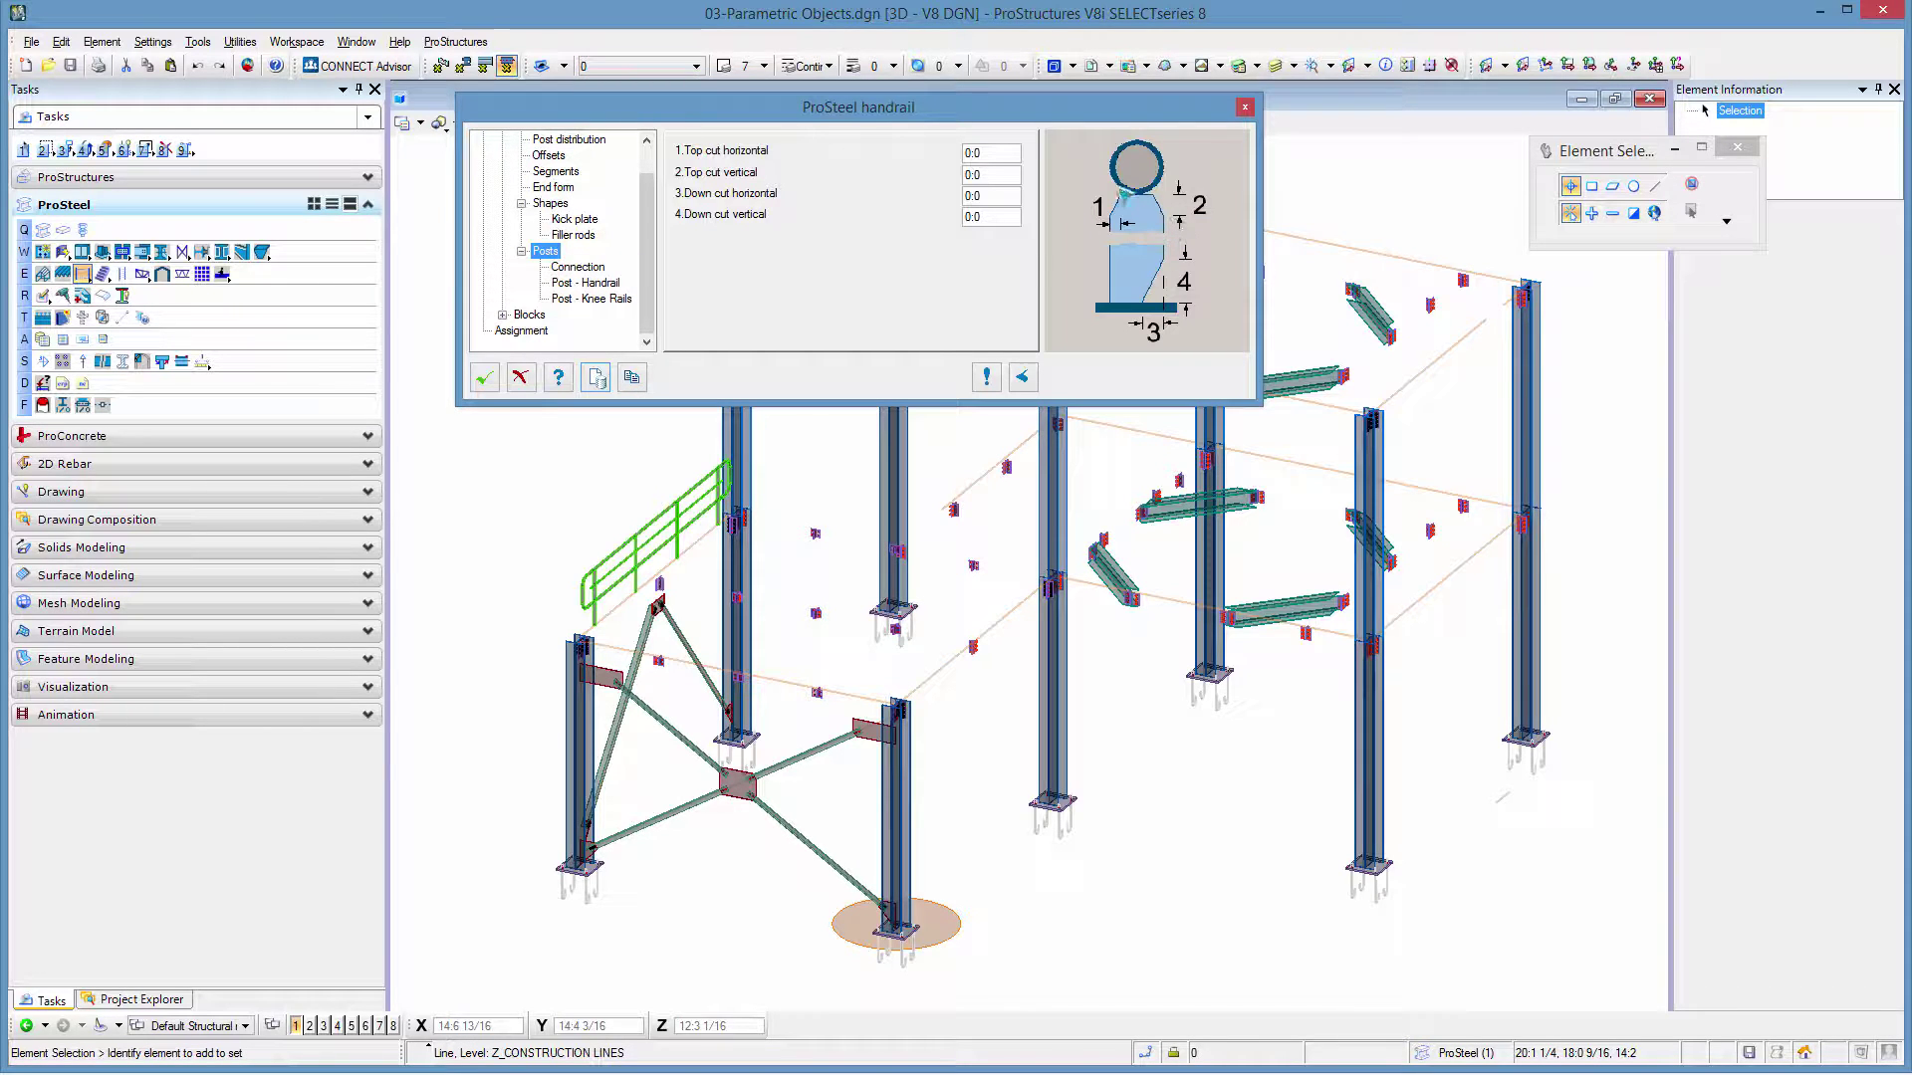
click(578, 265)
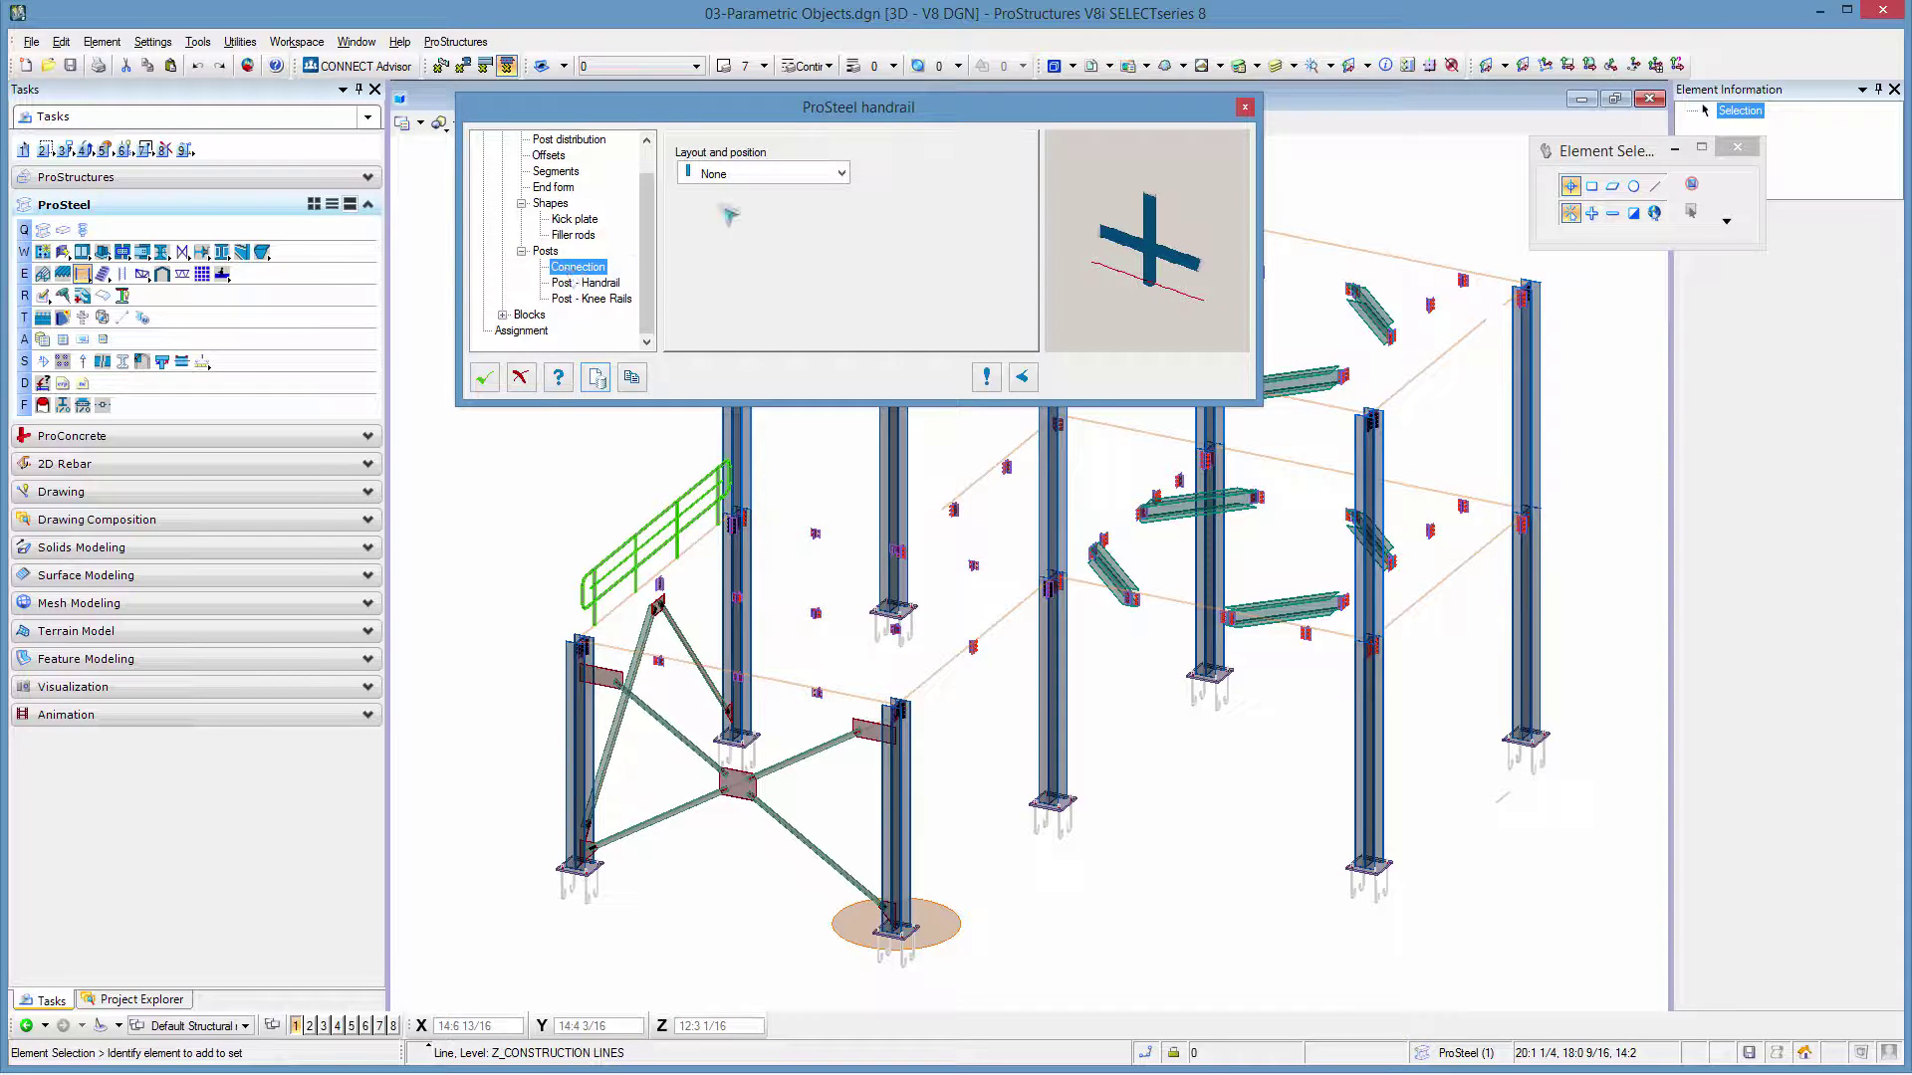
click(841, 173)
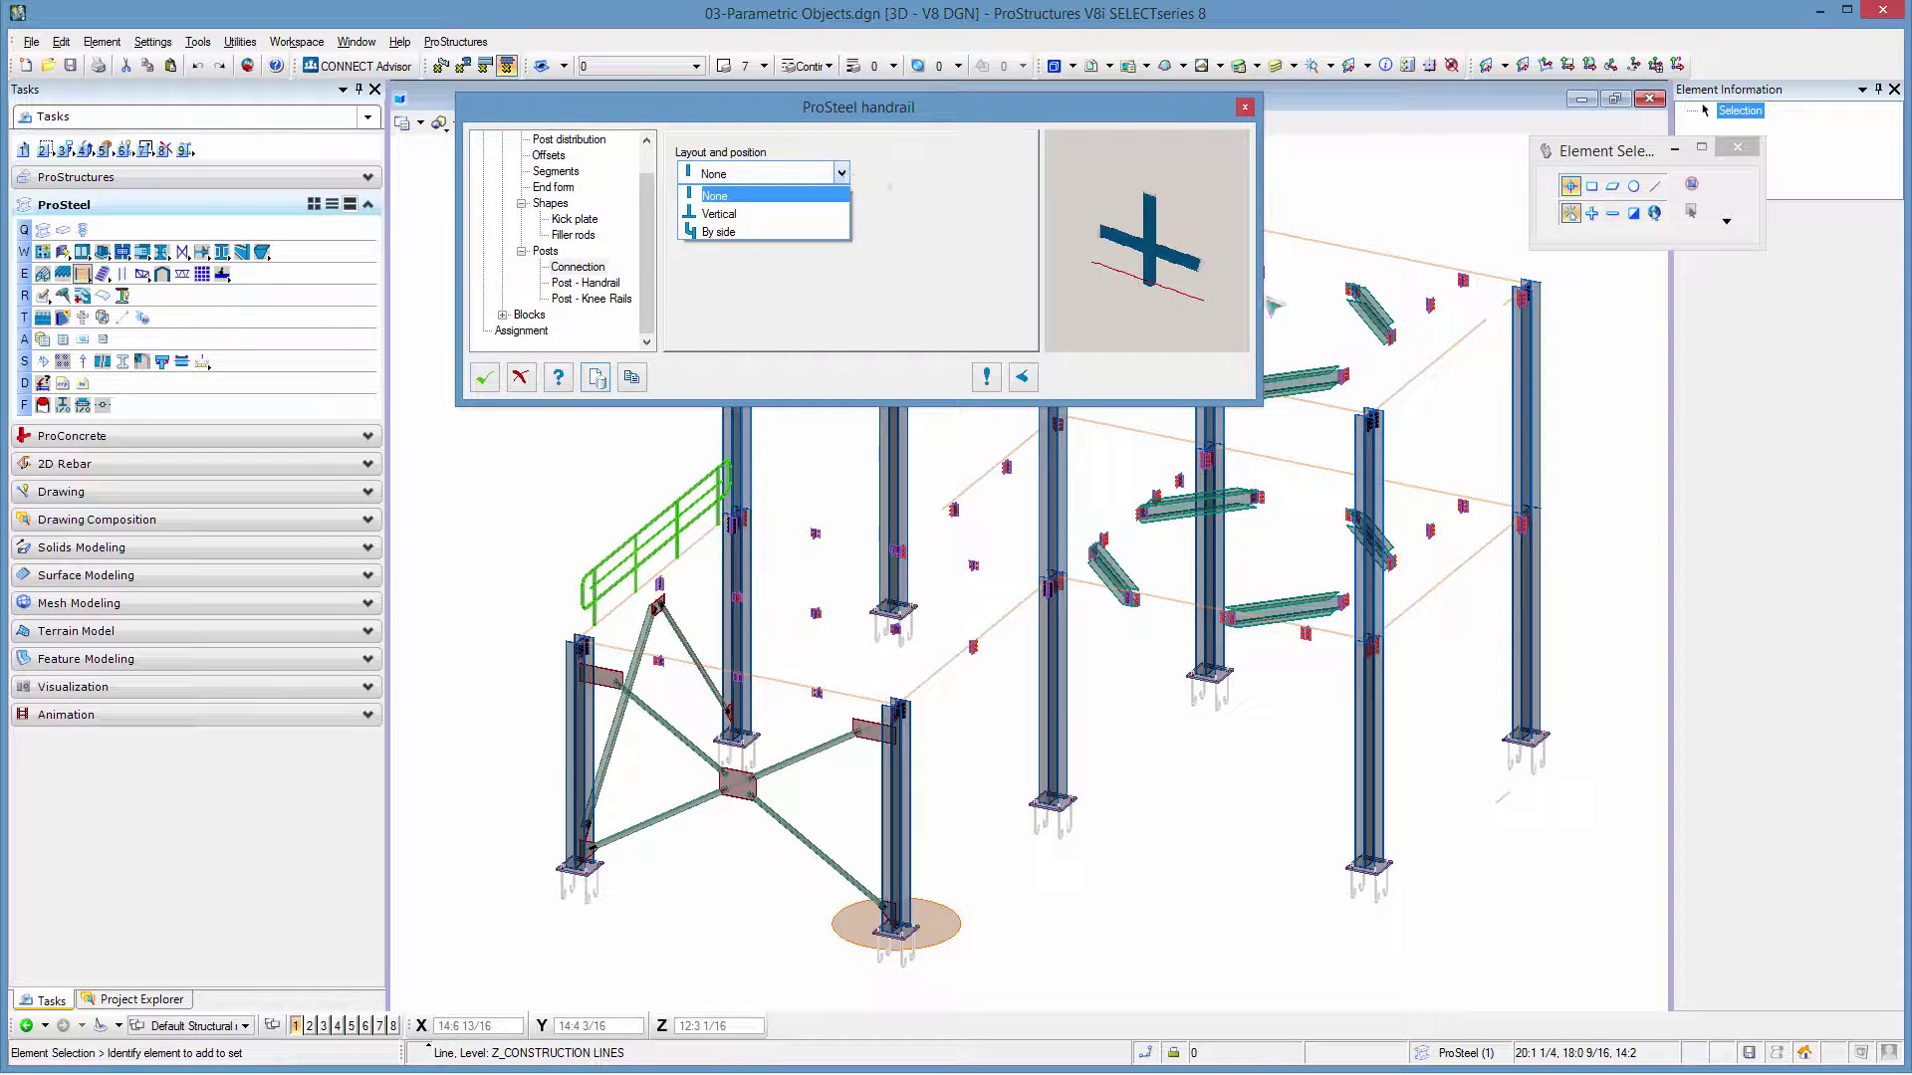
click(721, 213)
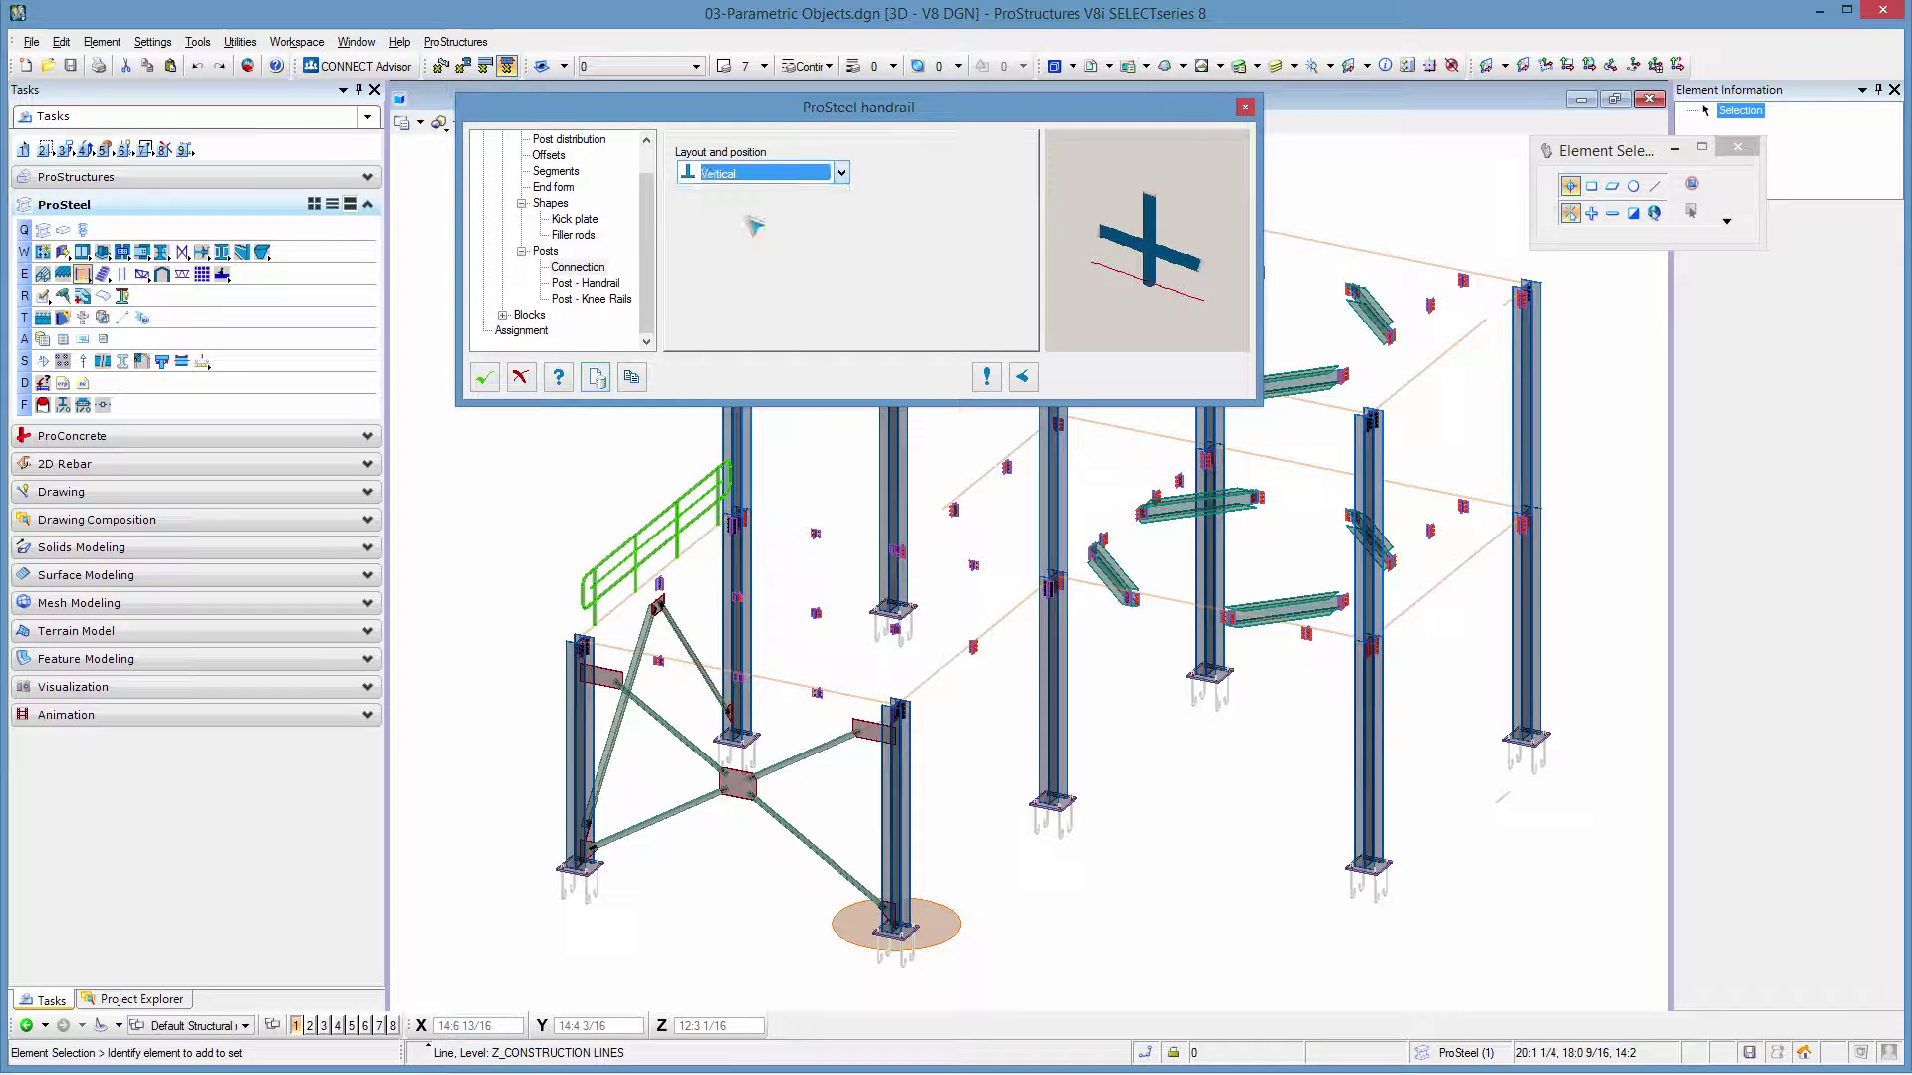
click(841, 175)
click(754, 225)
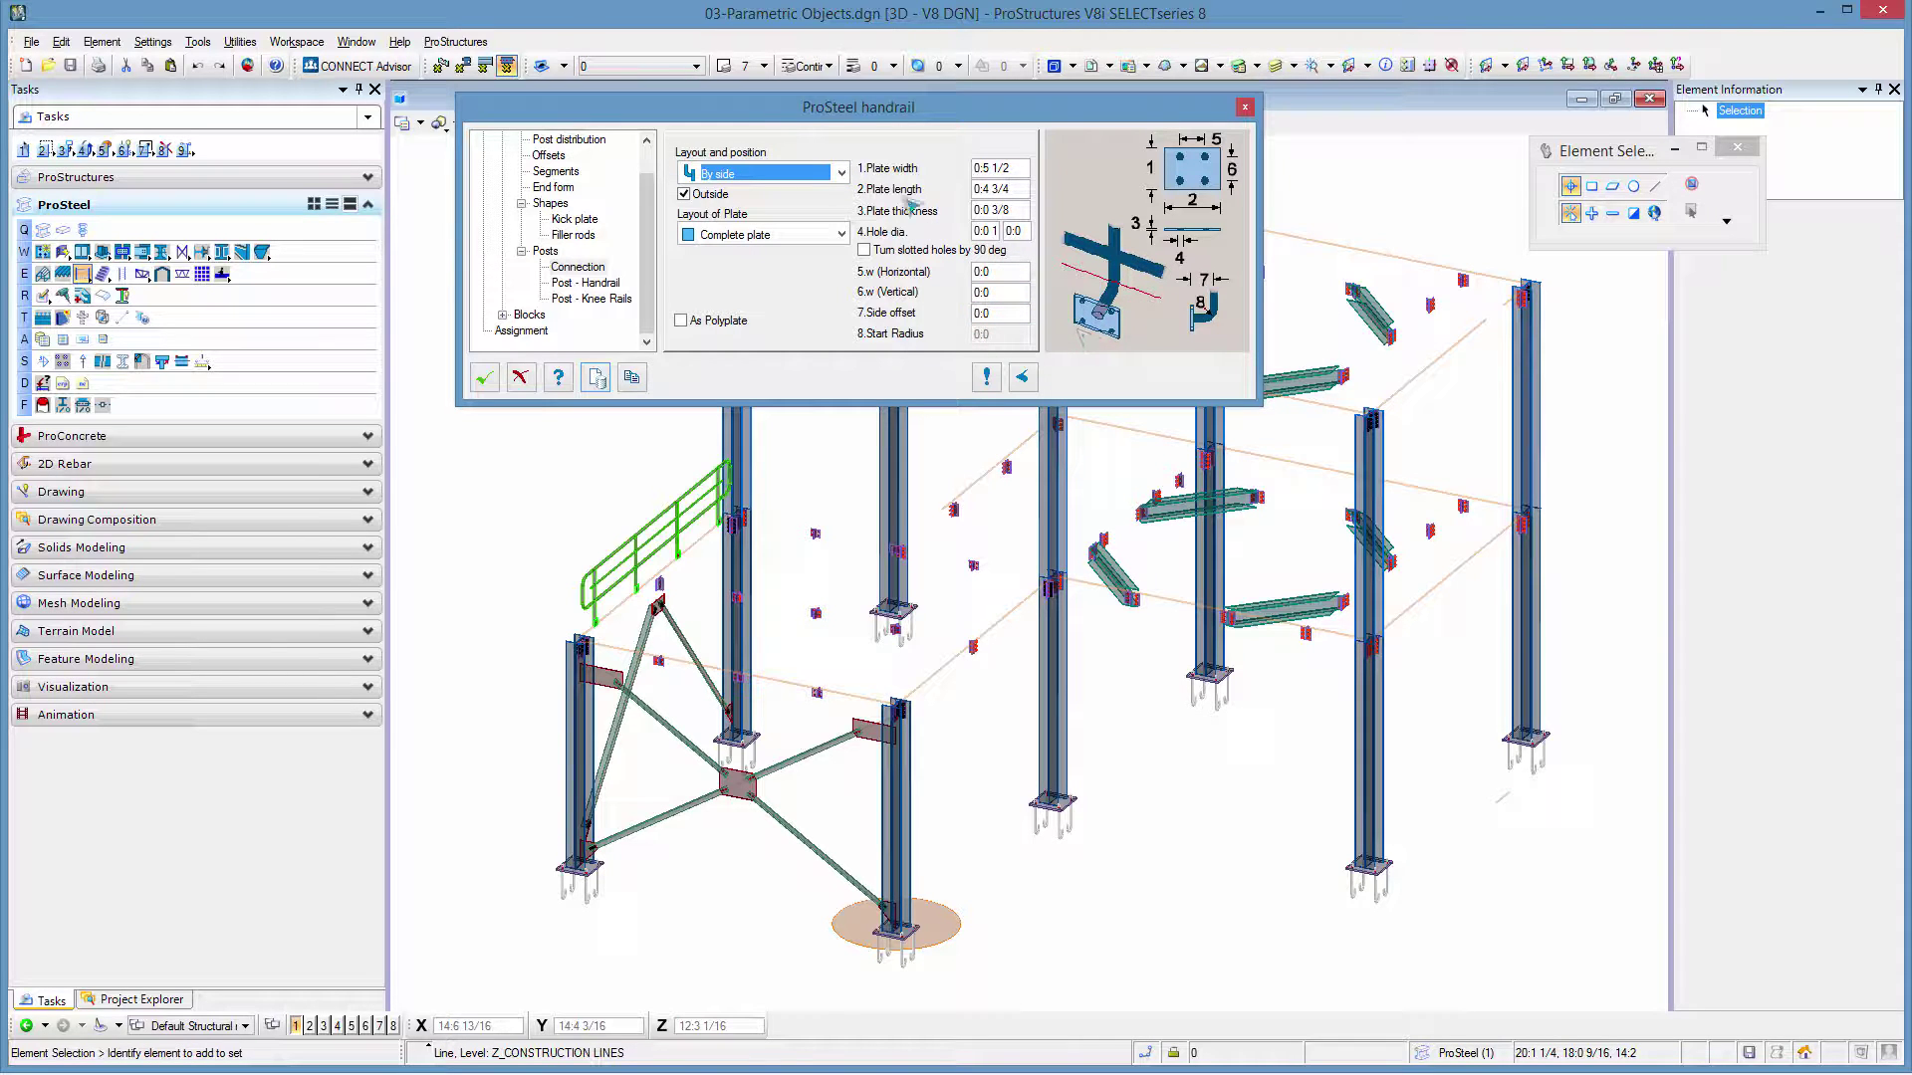
click(842, 175)
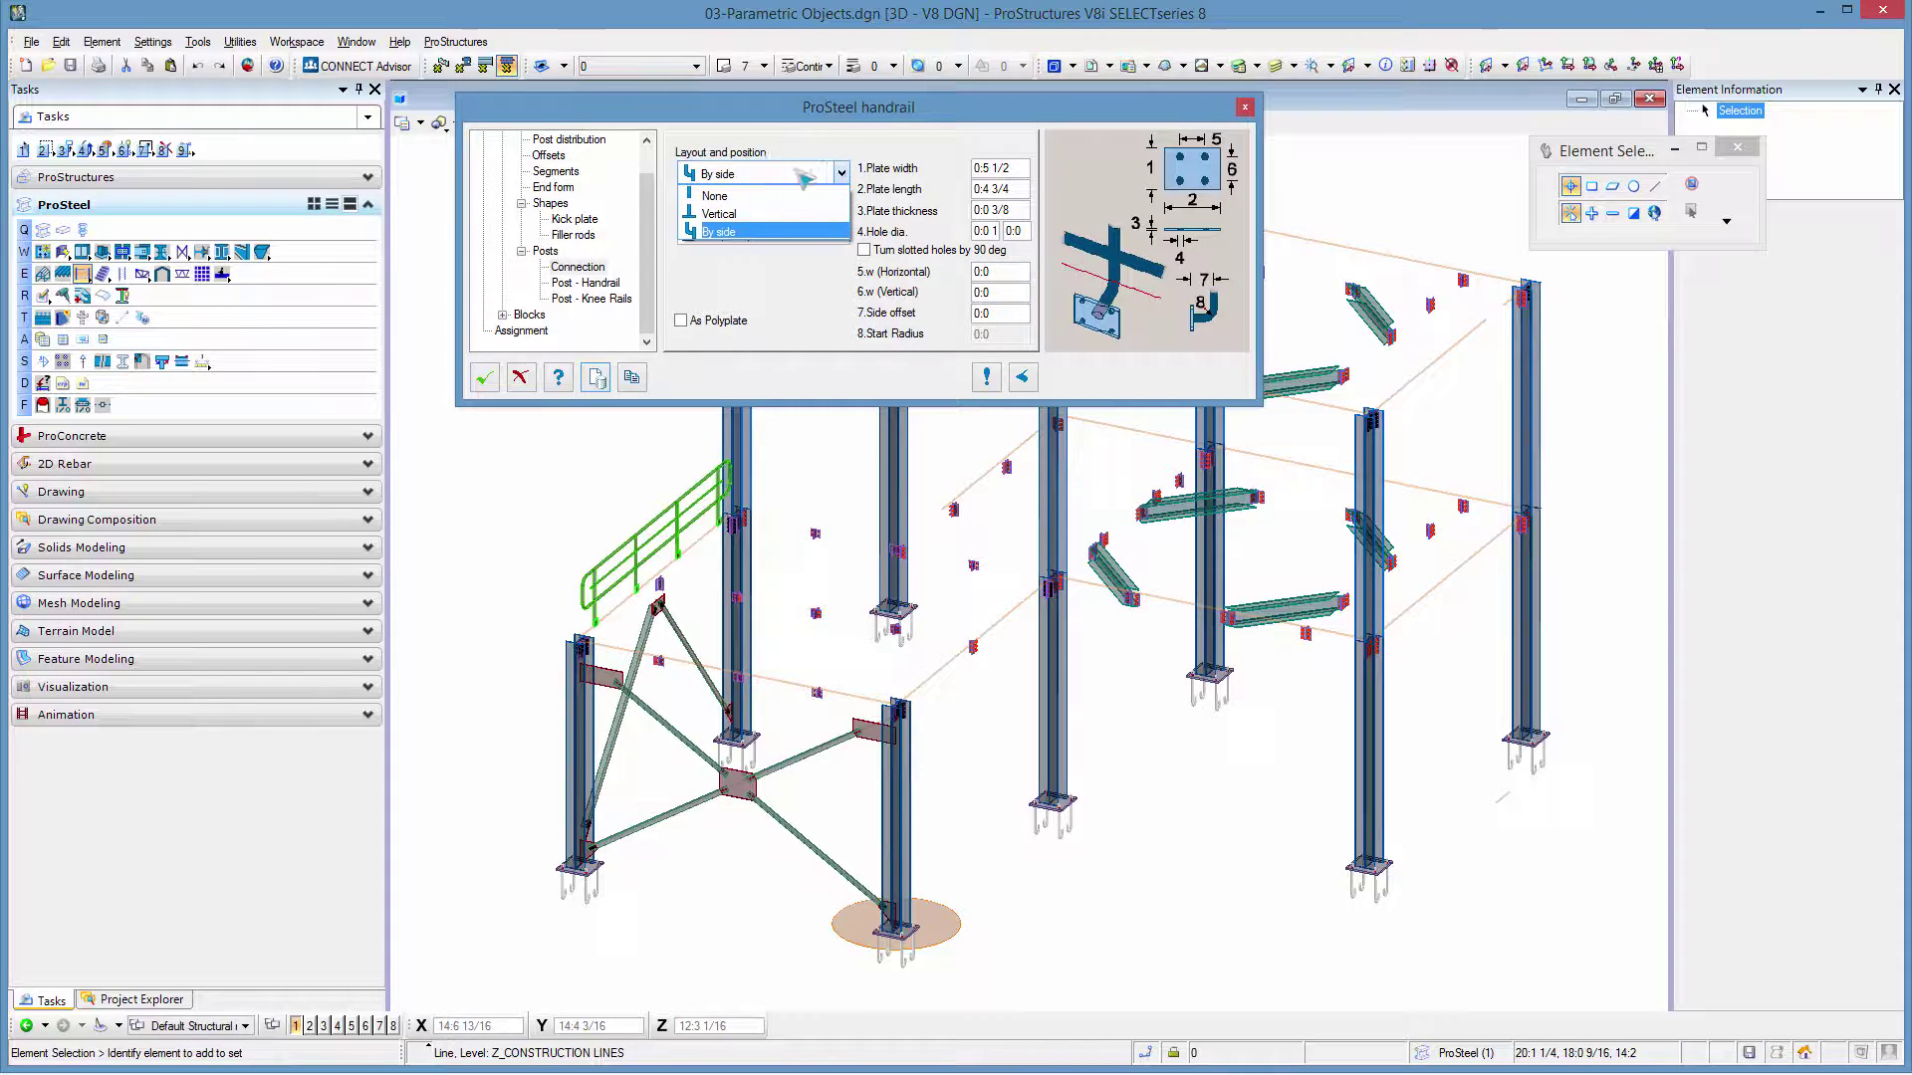
click(750, 196)
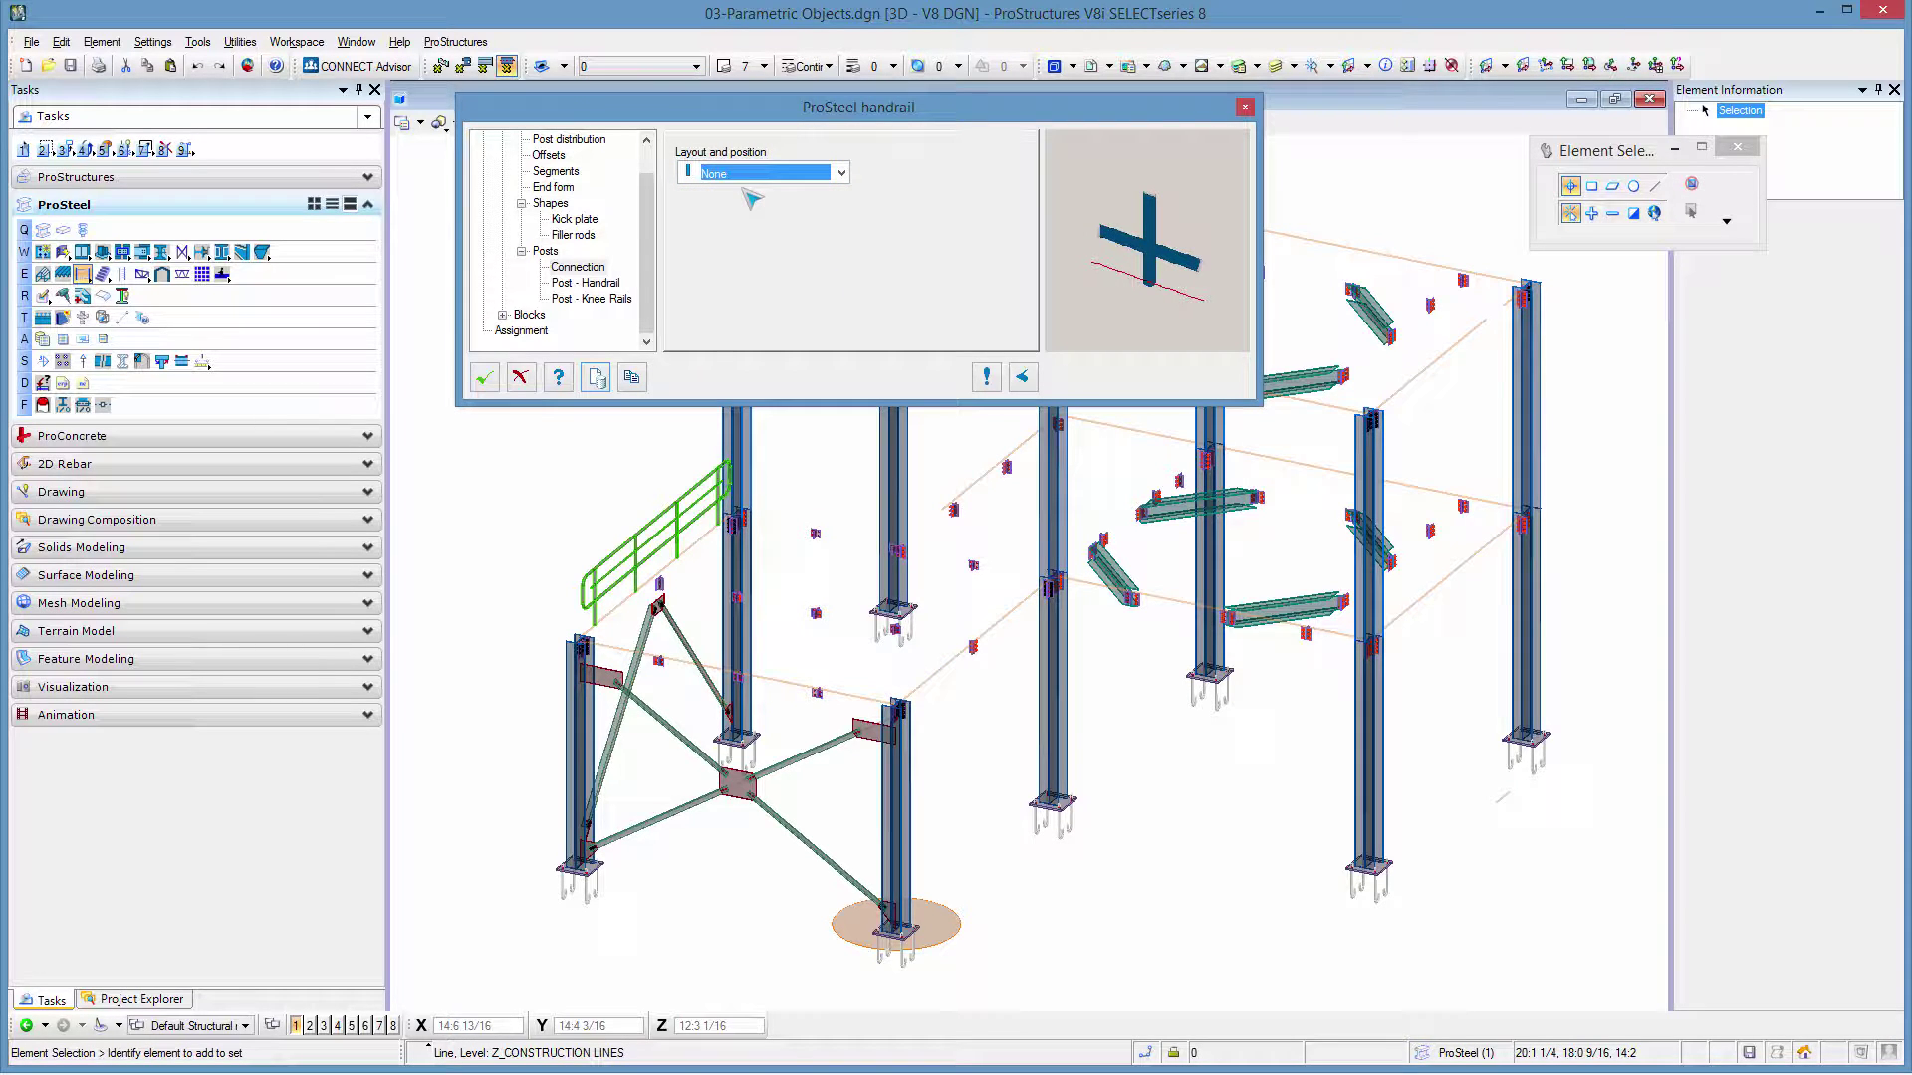
- Review the Post - Handrail and Post - Knee Rails pages and return to Assignment
click(585, 282)
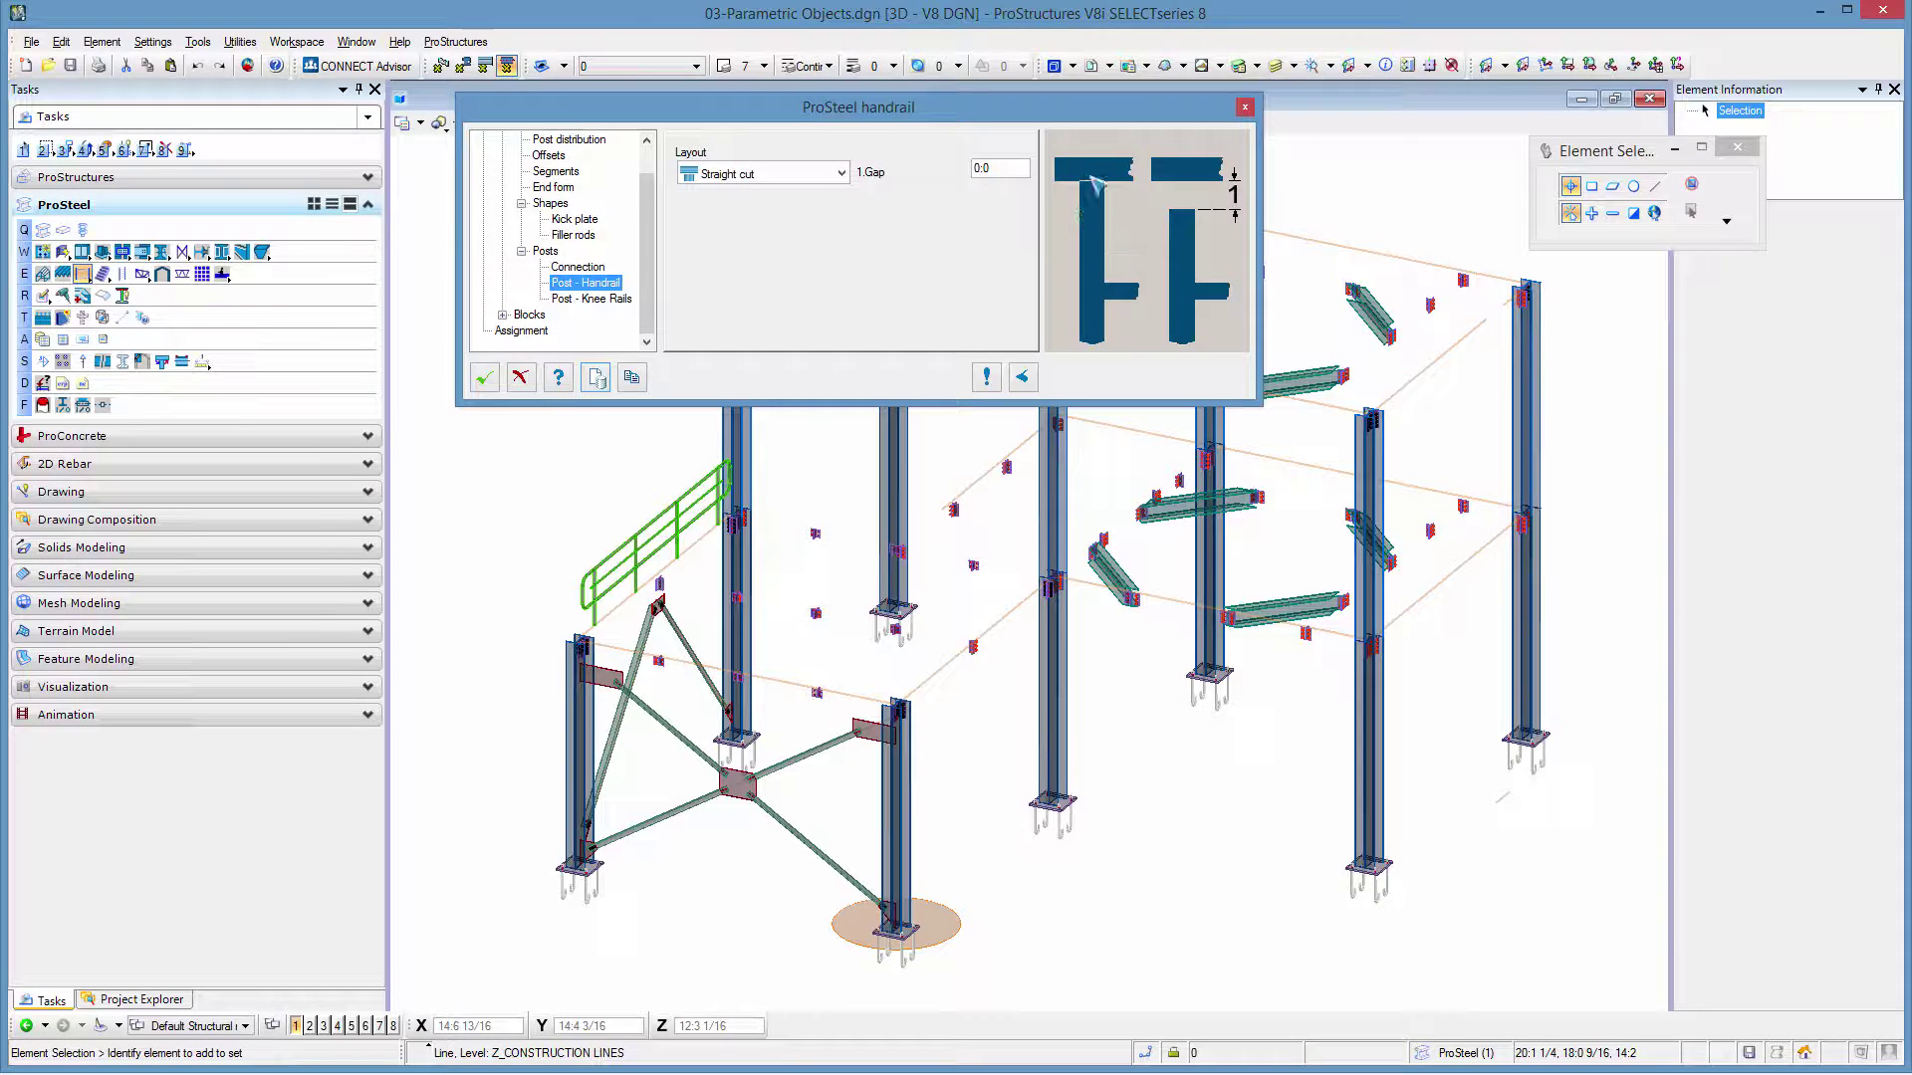
click(594, 298)
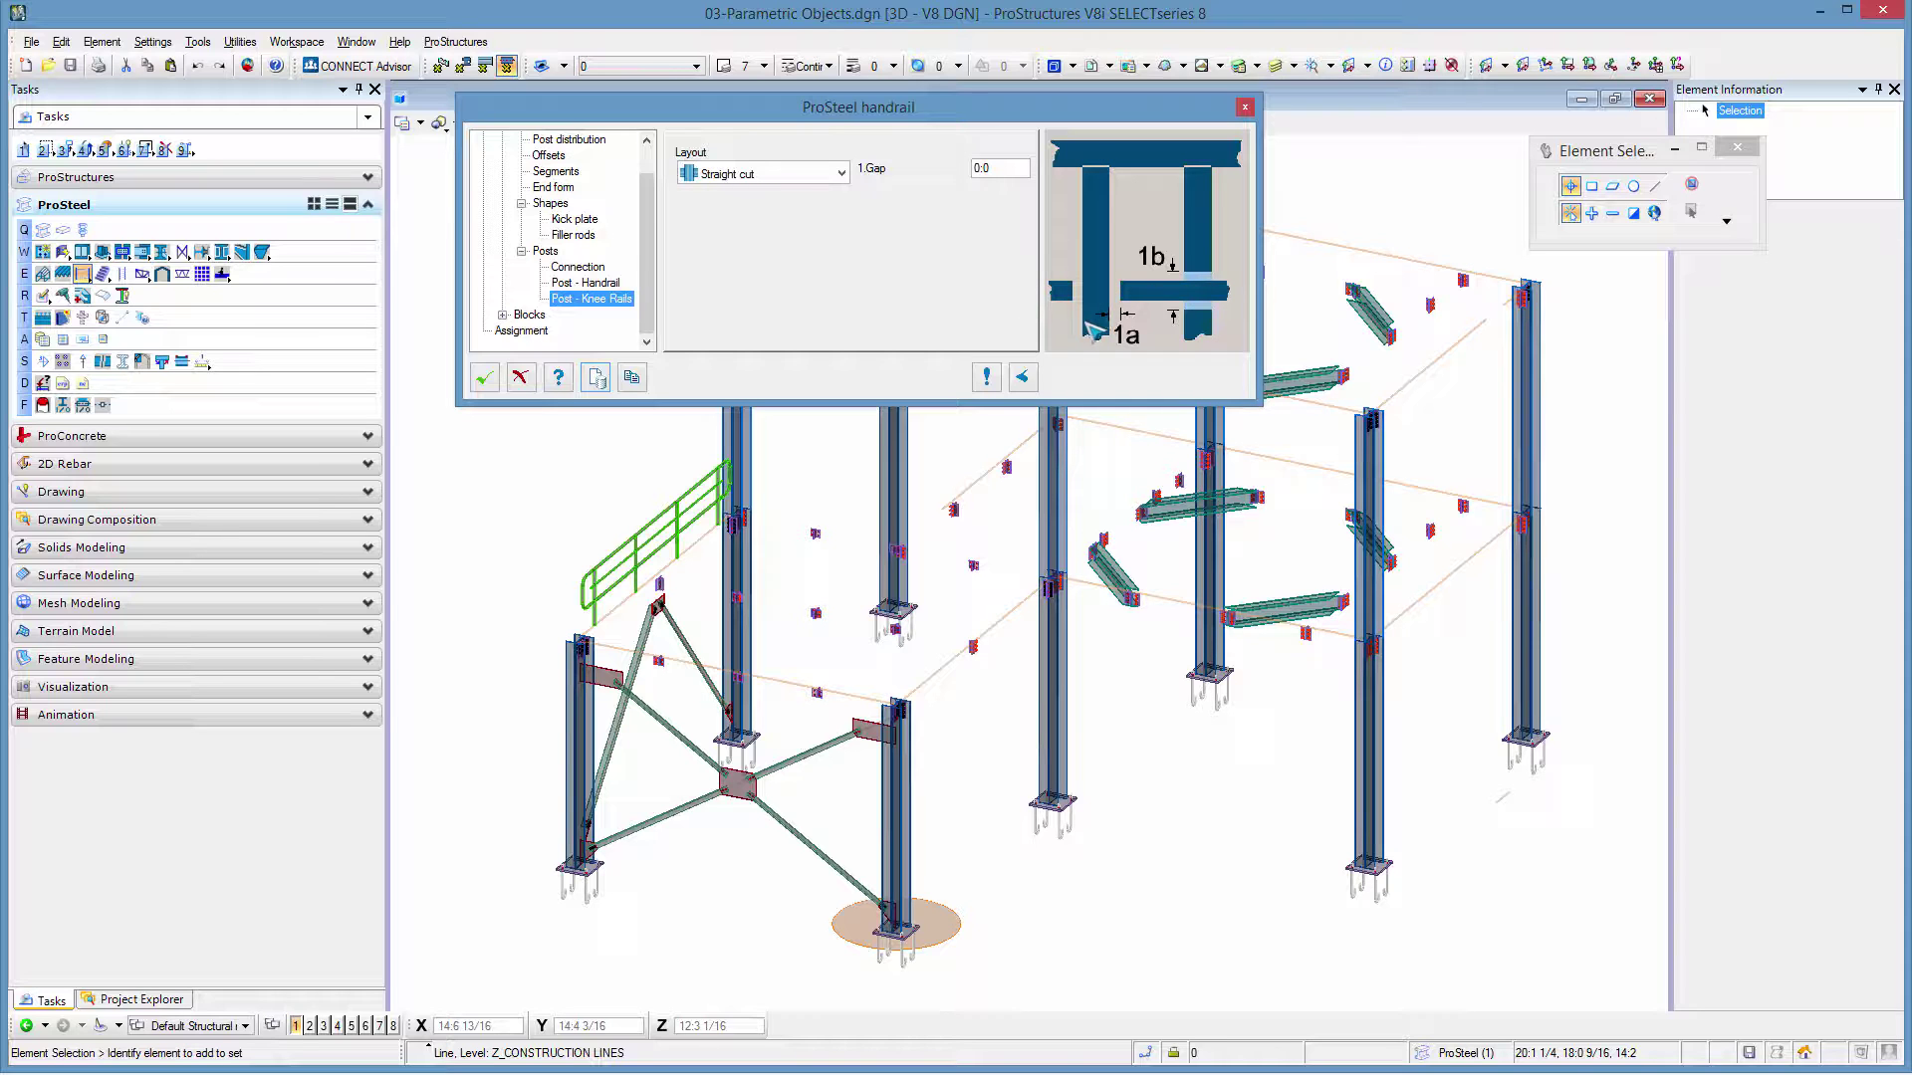
click(524, 331)
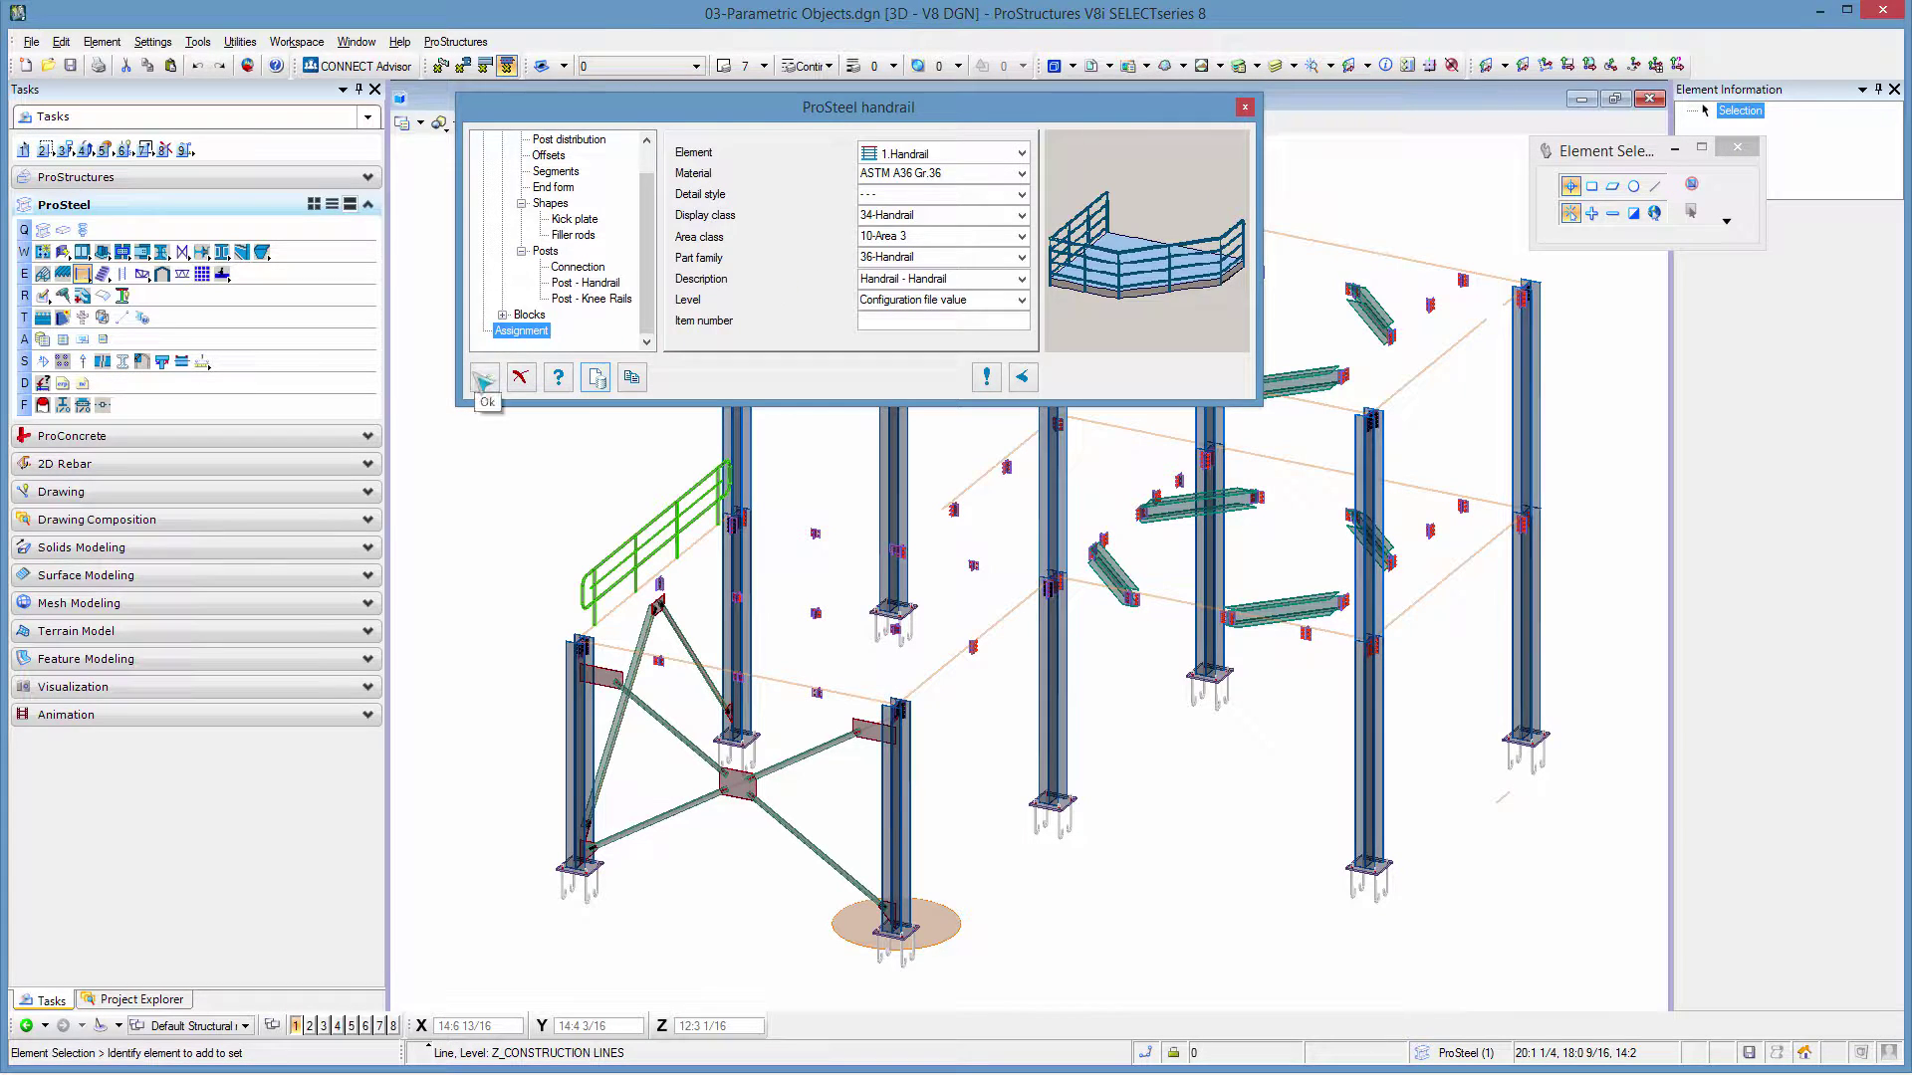
- Accept the left handrail and place handrails along the lower front and top front floor edges
click(481, 376)
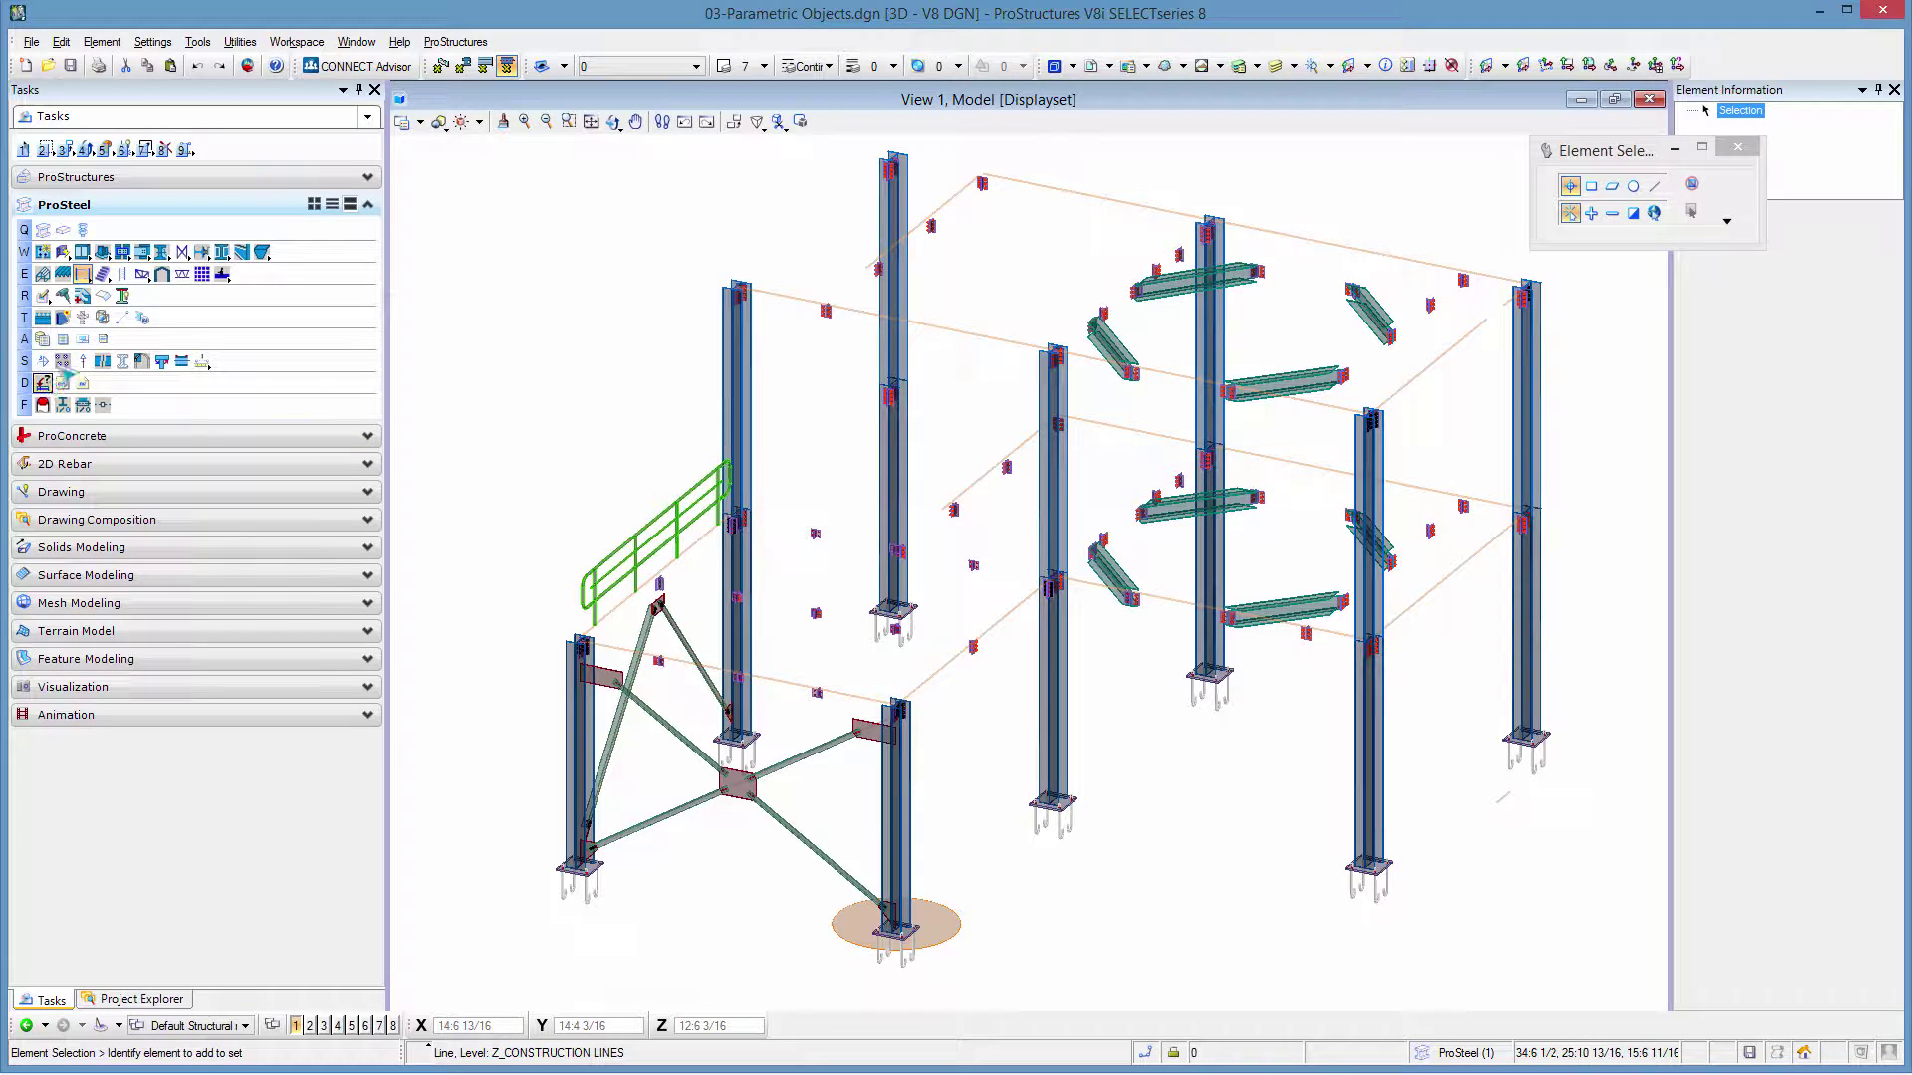
click(88, 273)
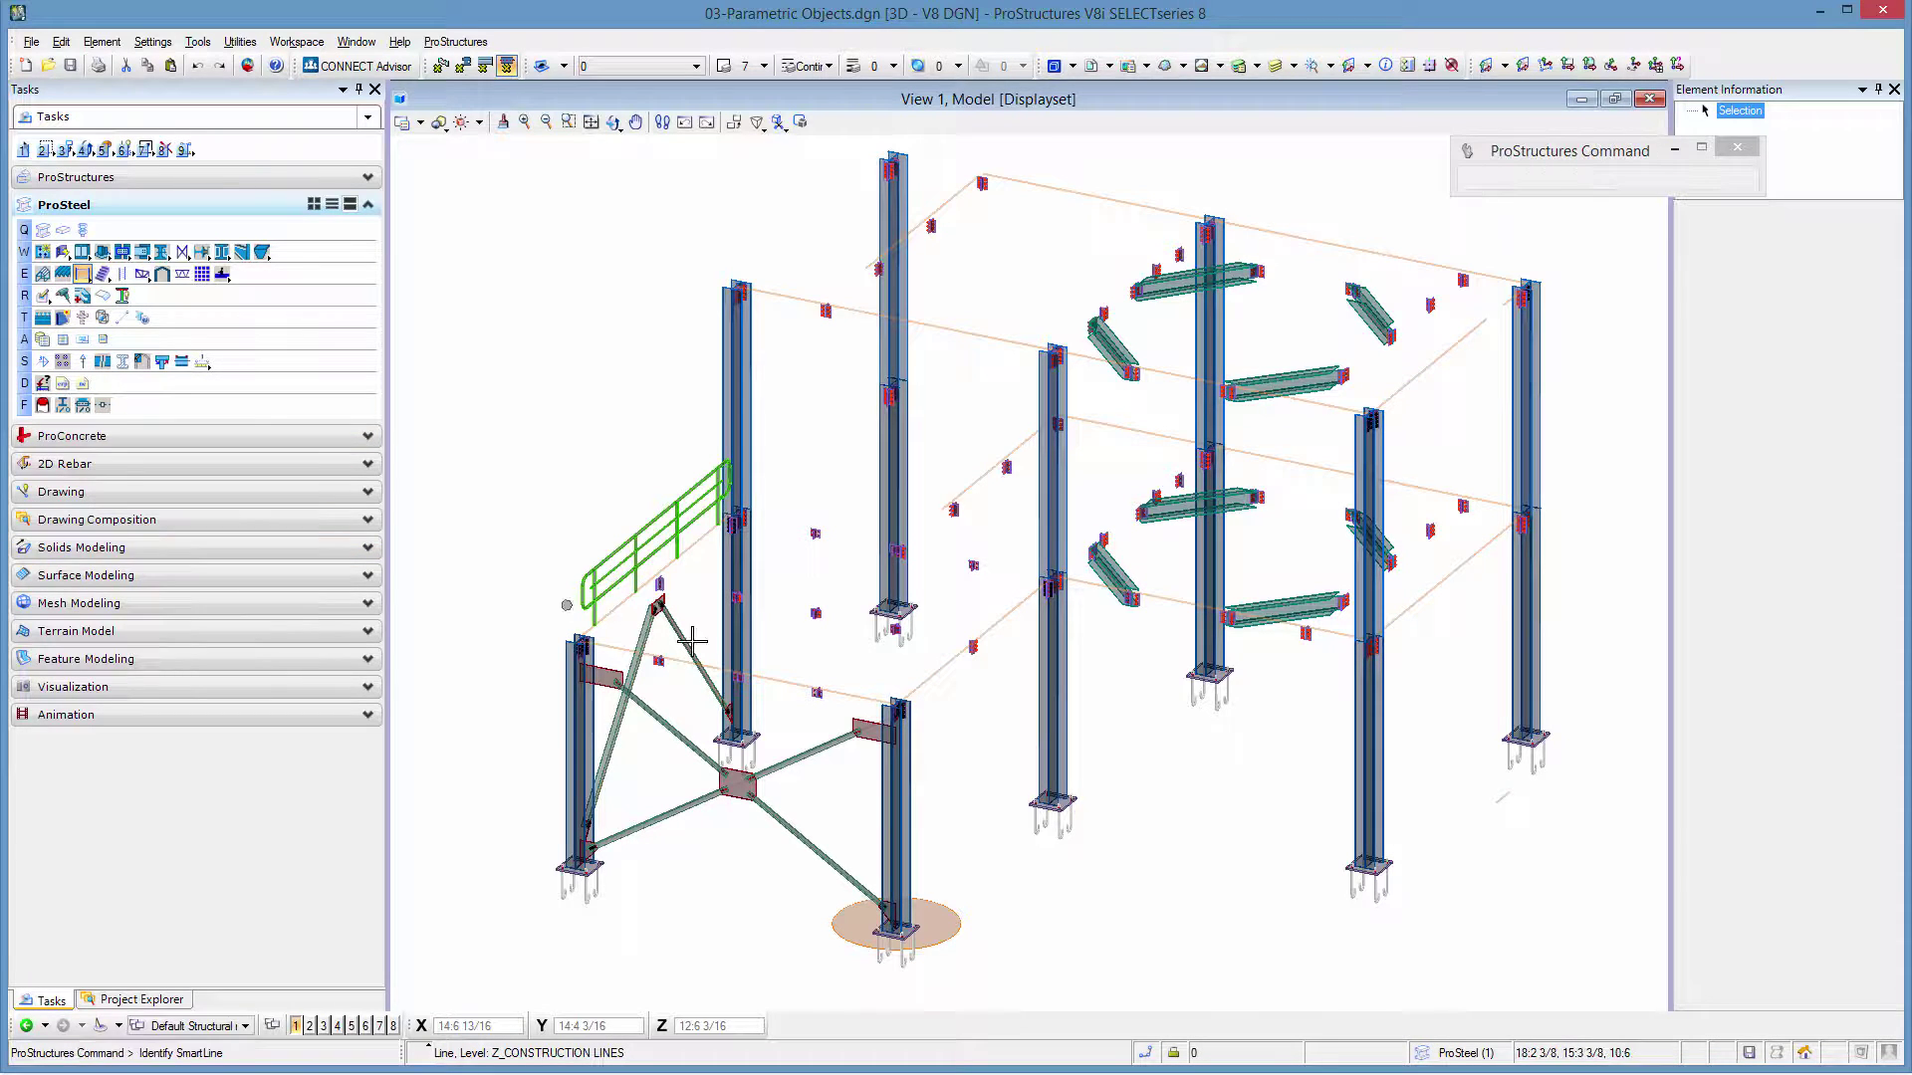
click(784, 684)
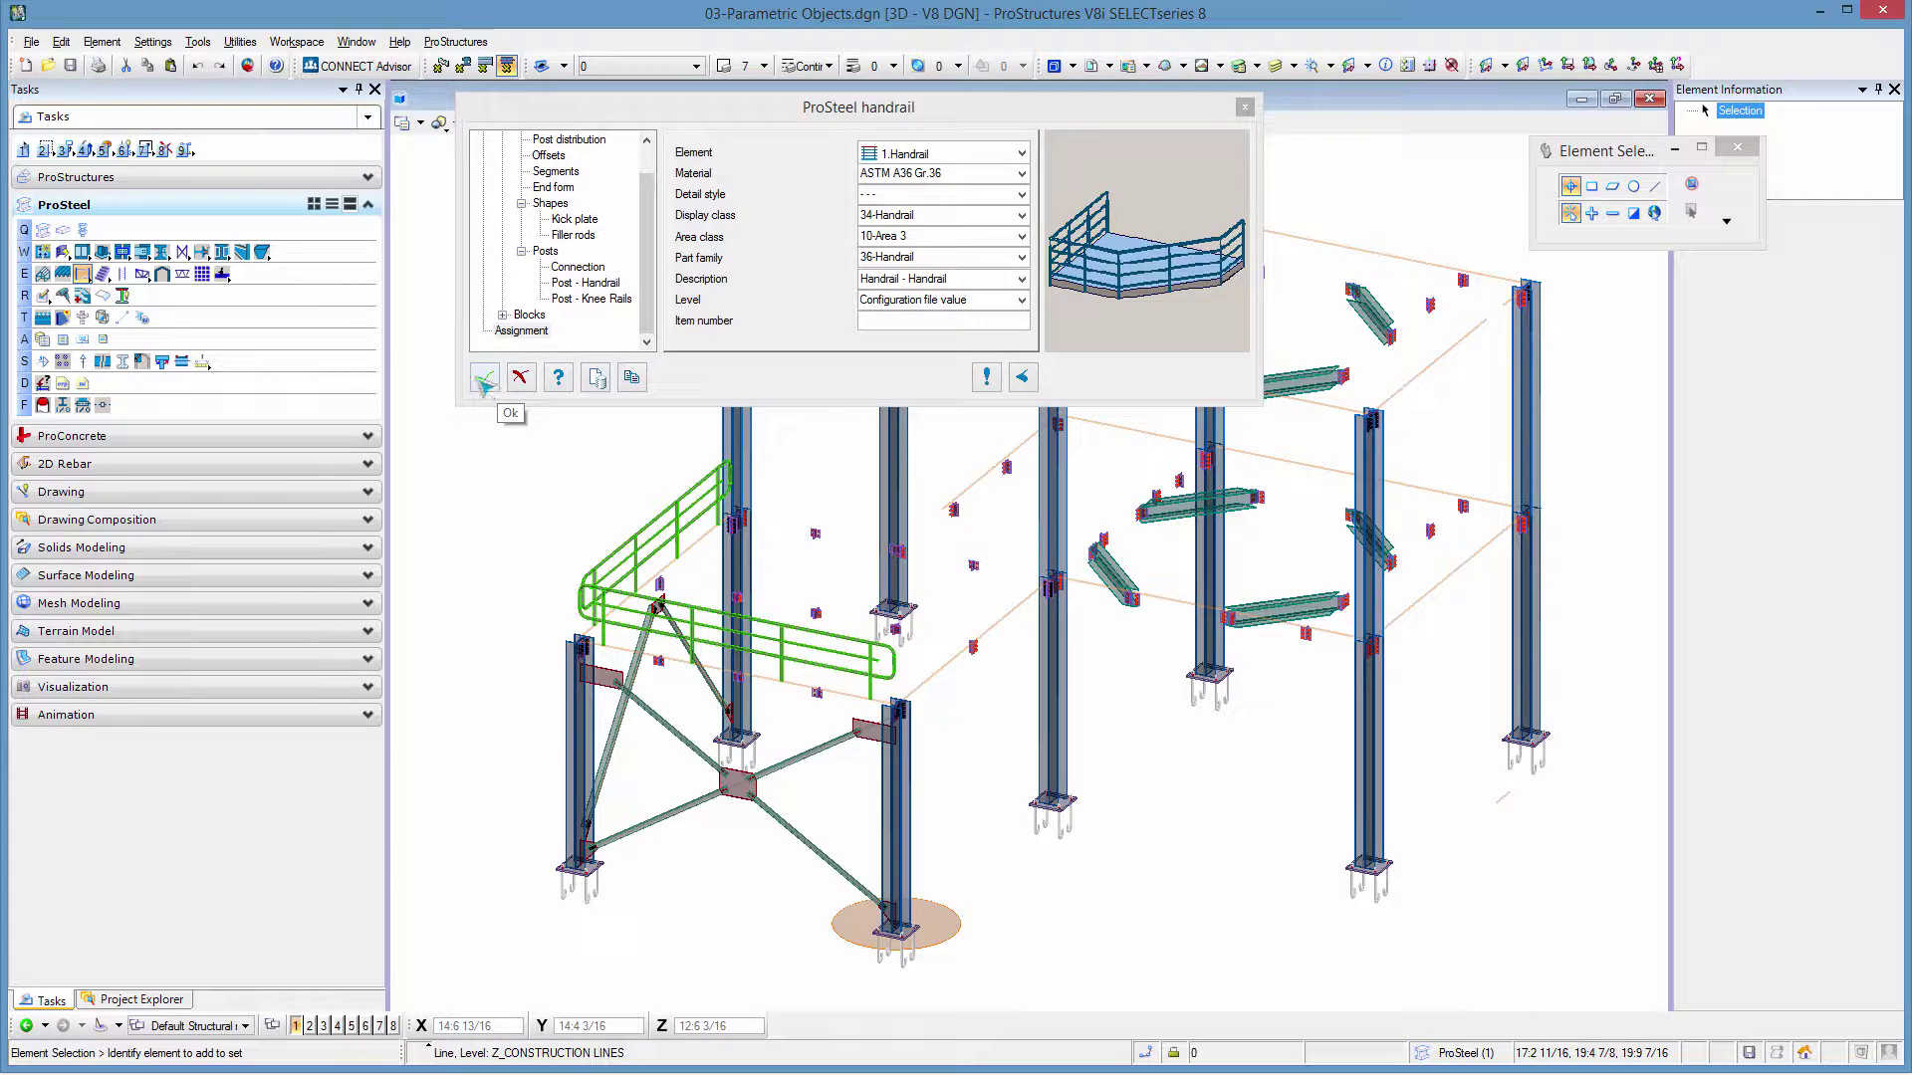
click(482, 392)
click(87, 272)
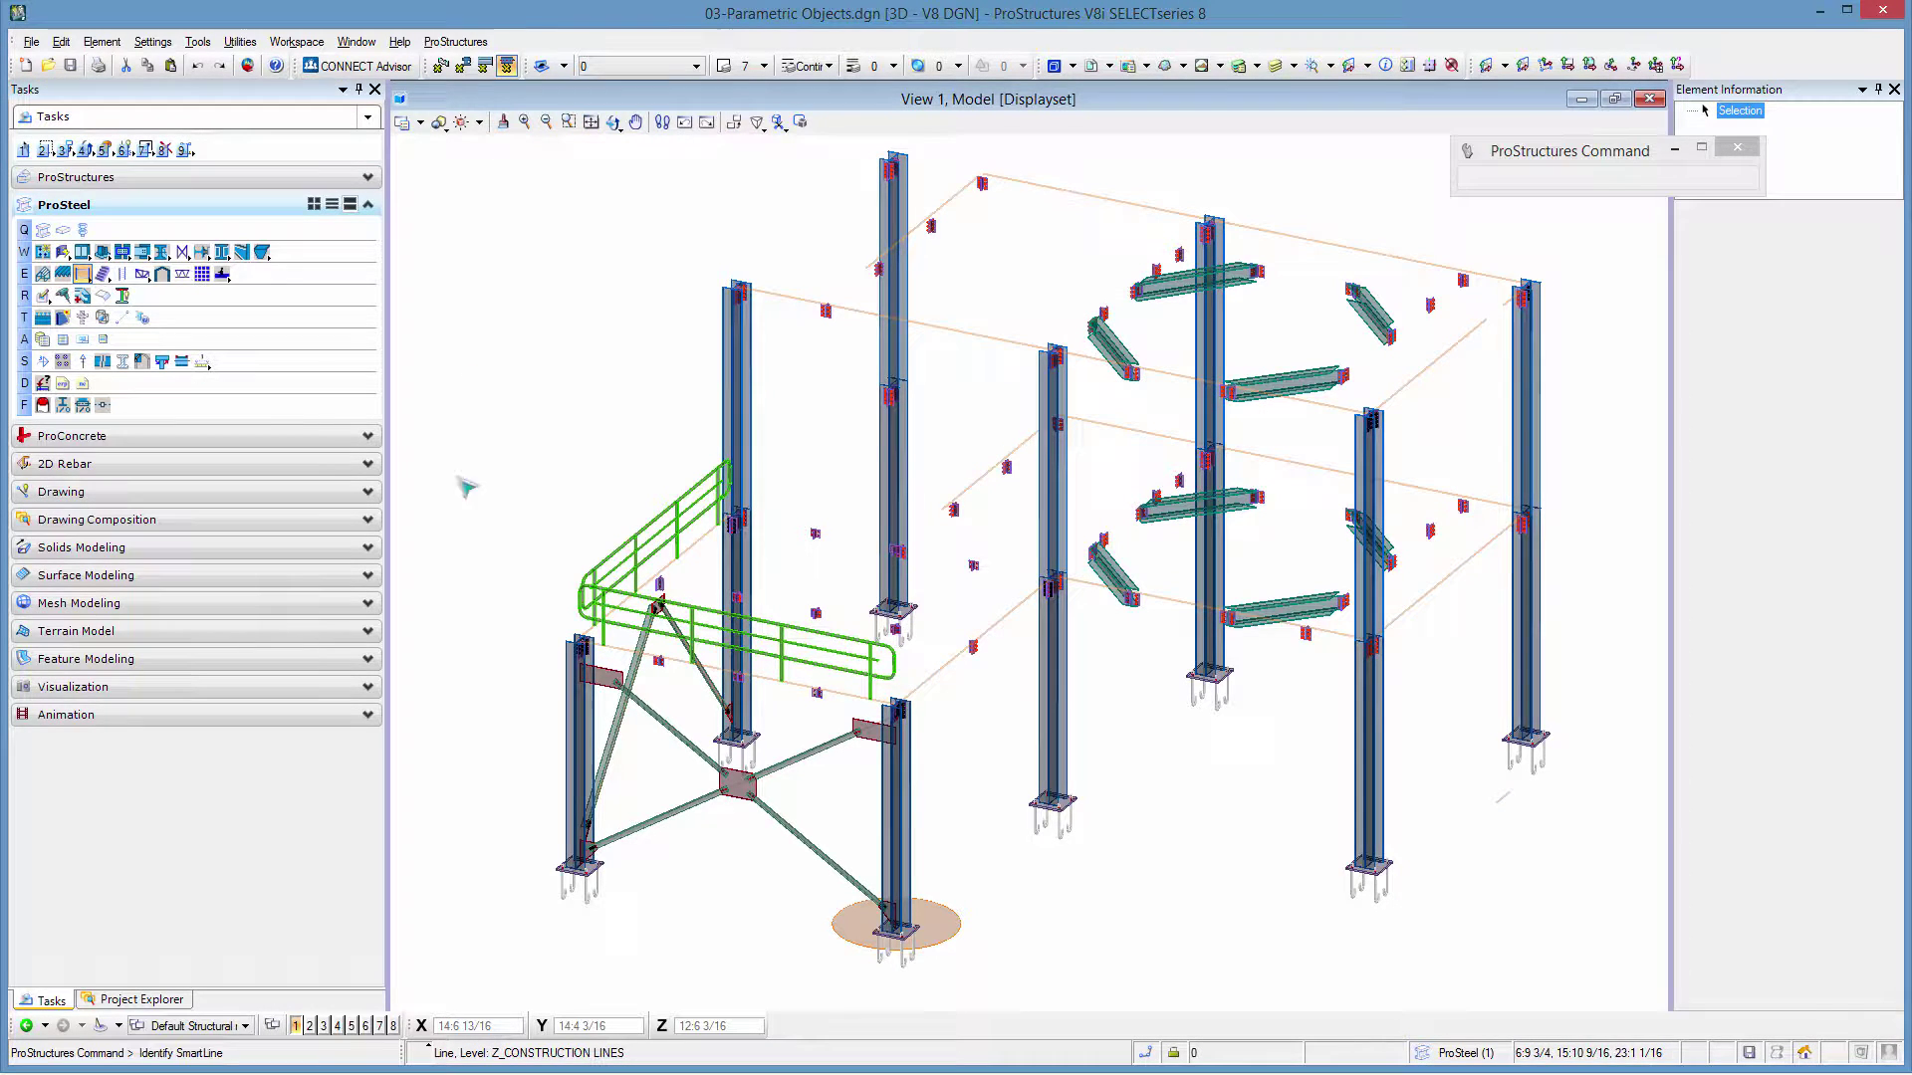
click(1016, 604)
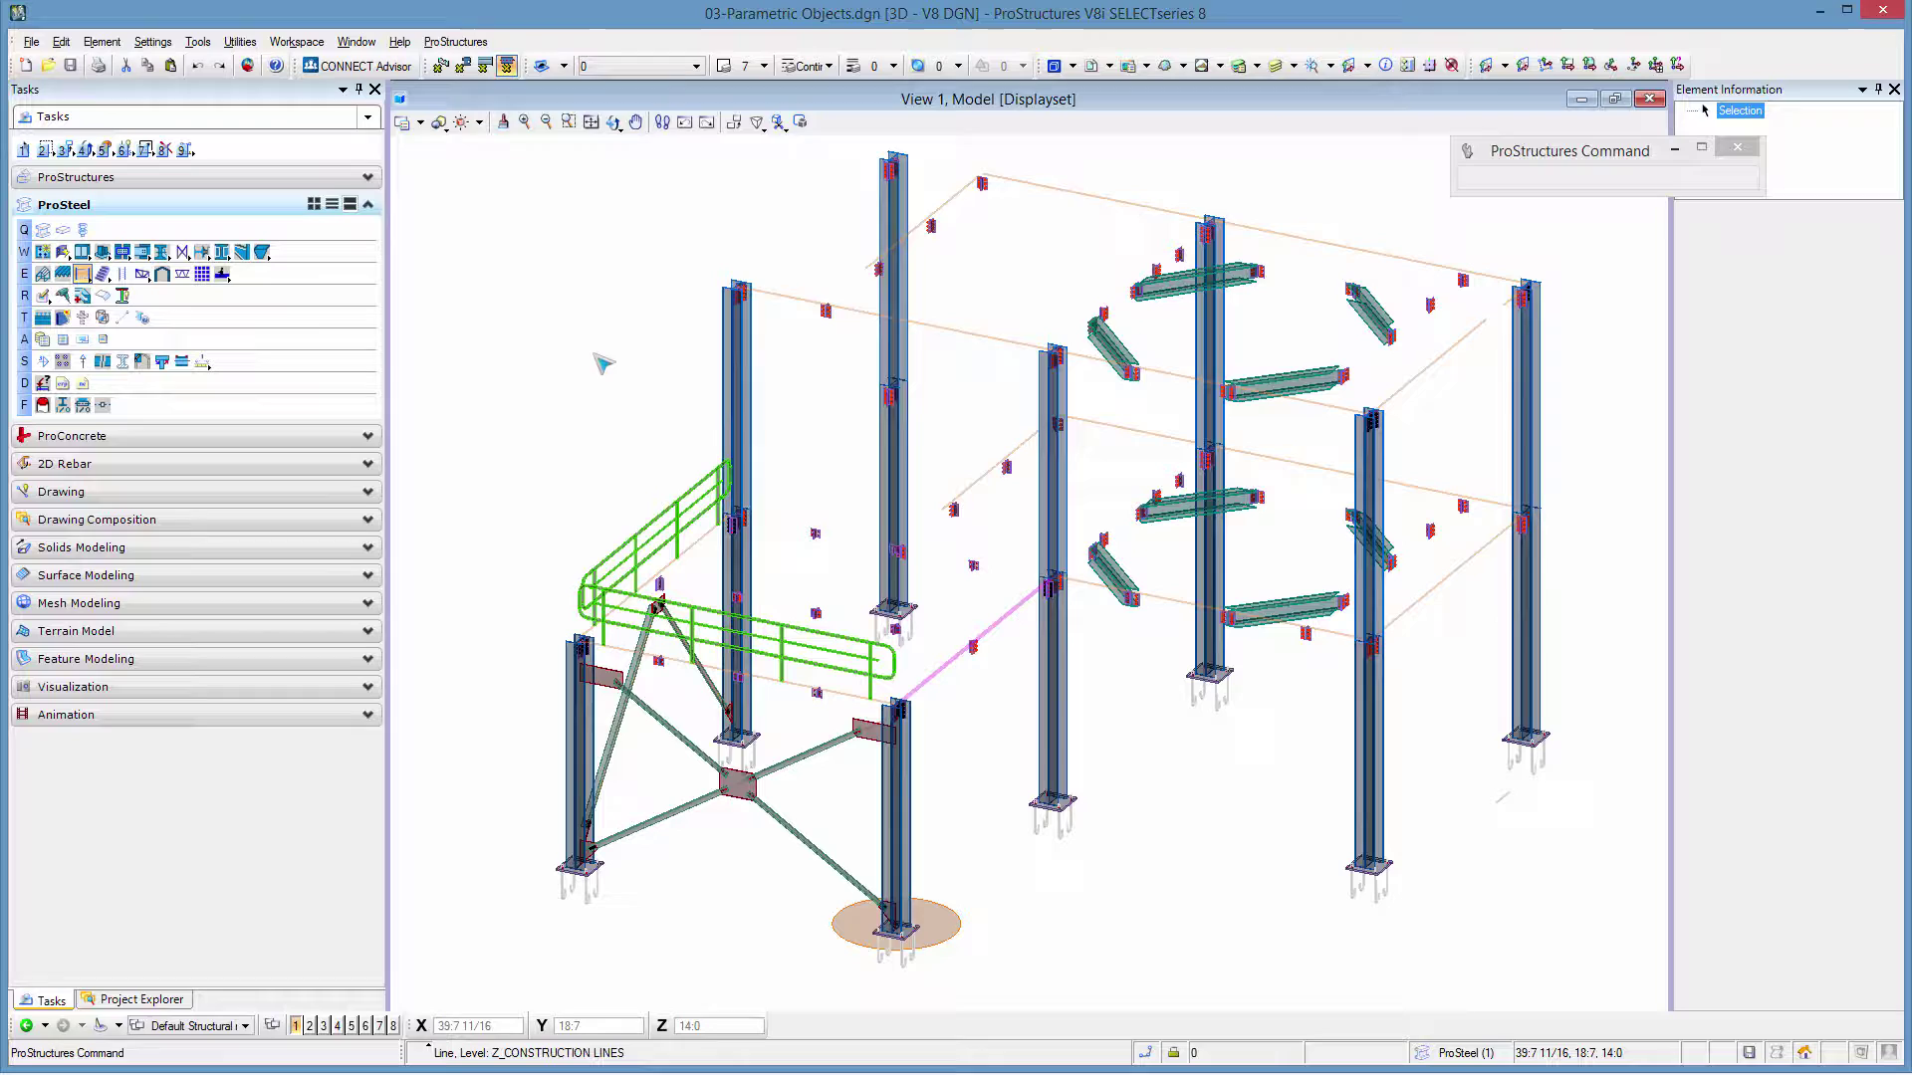
click(502, 396)
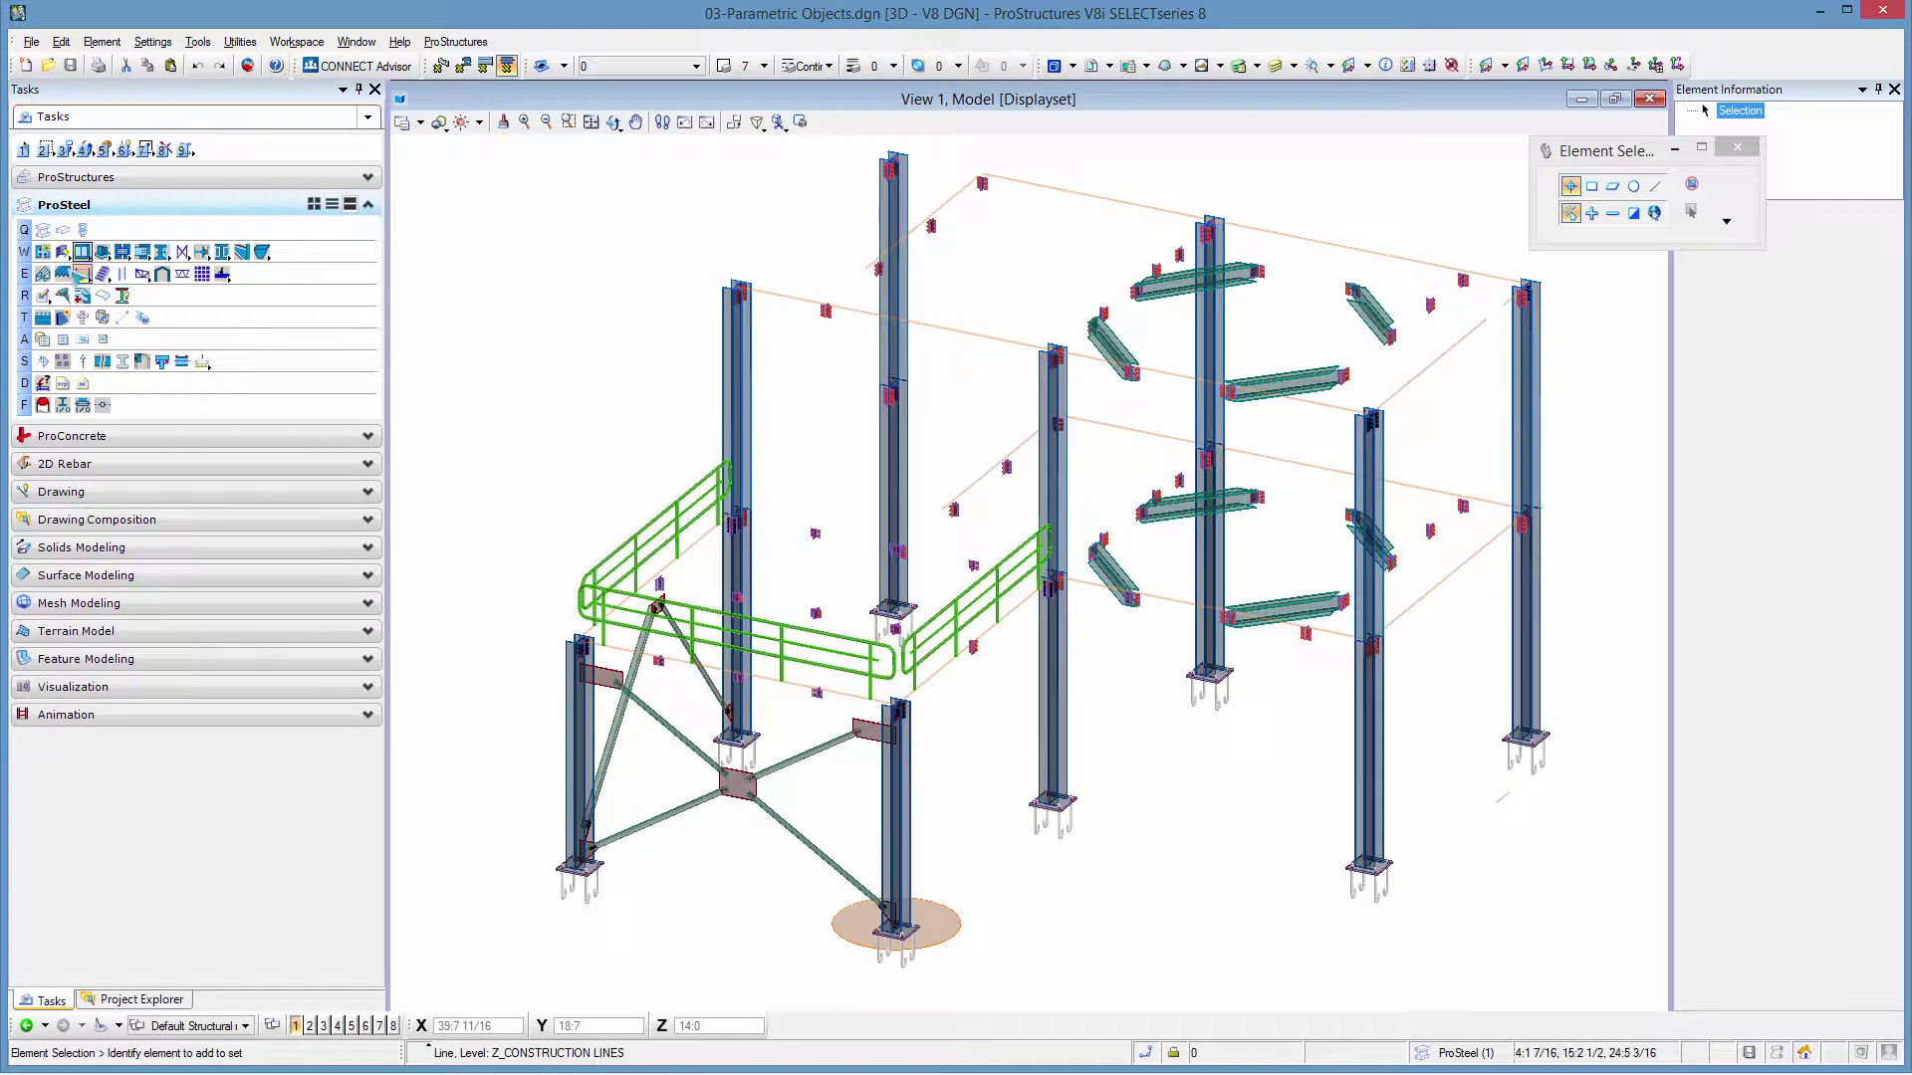
click(86, 277)
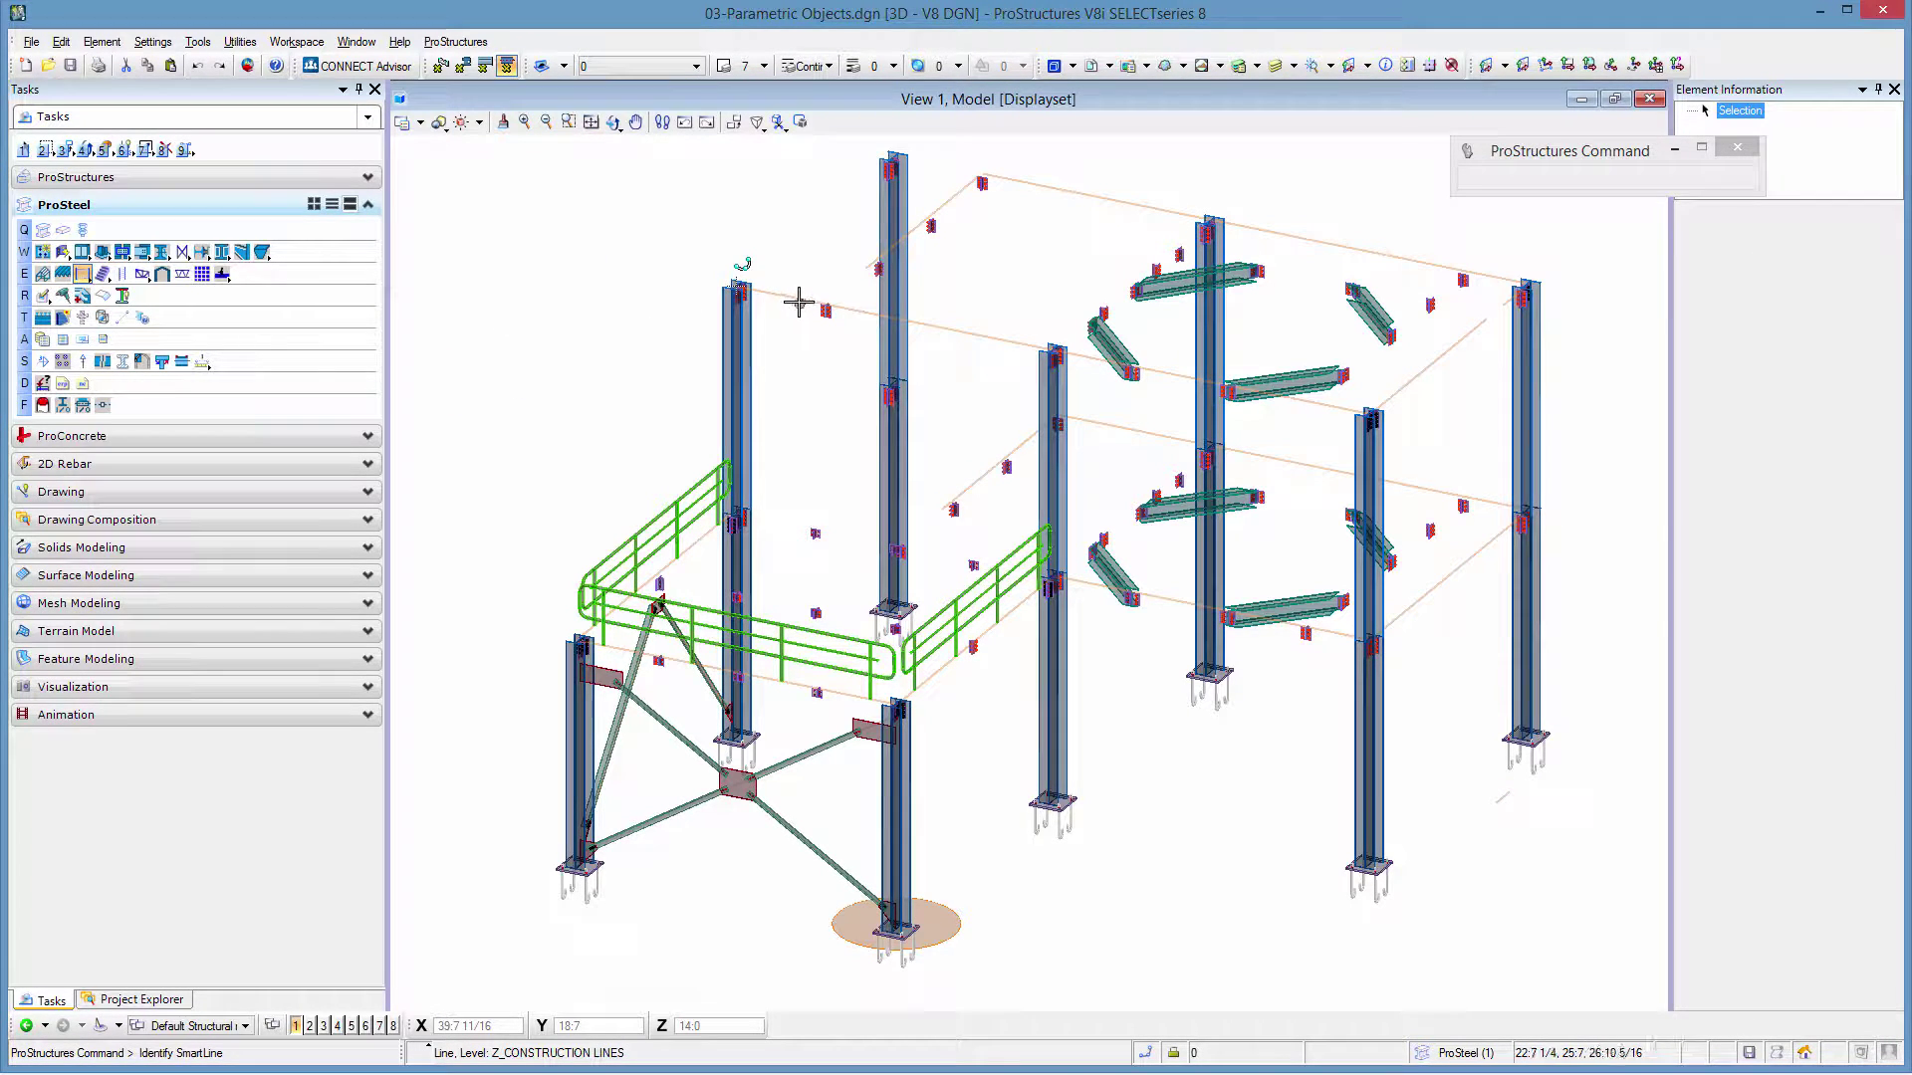
click(796, 299)
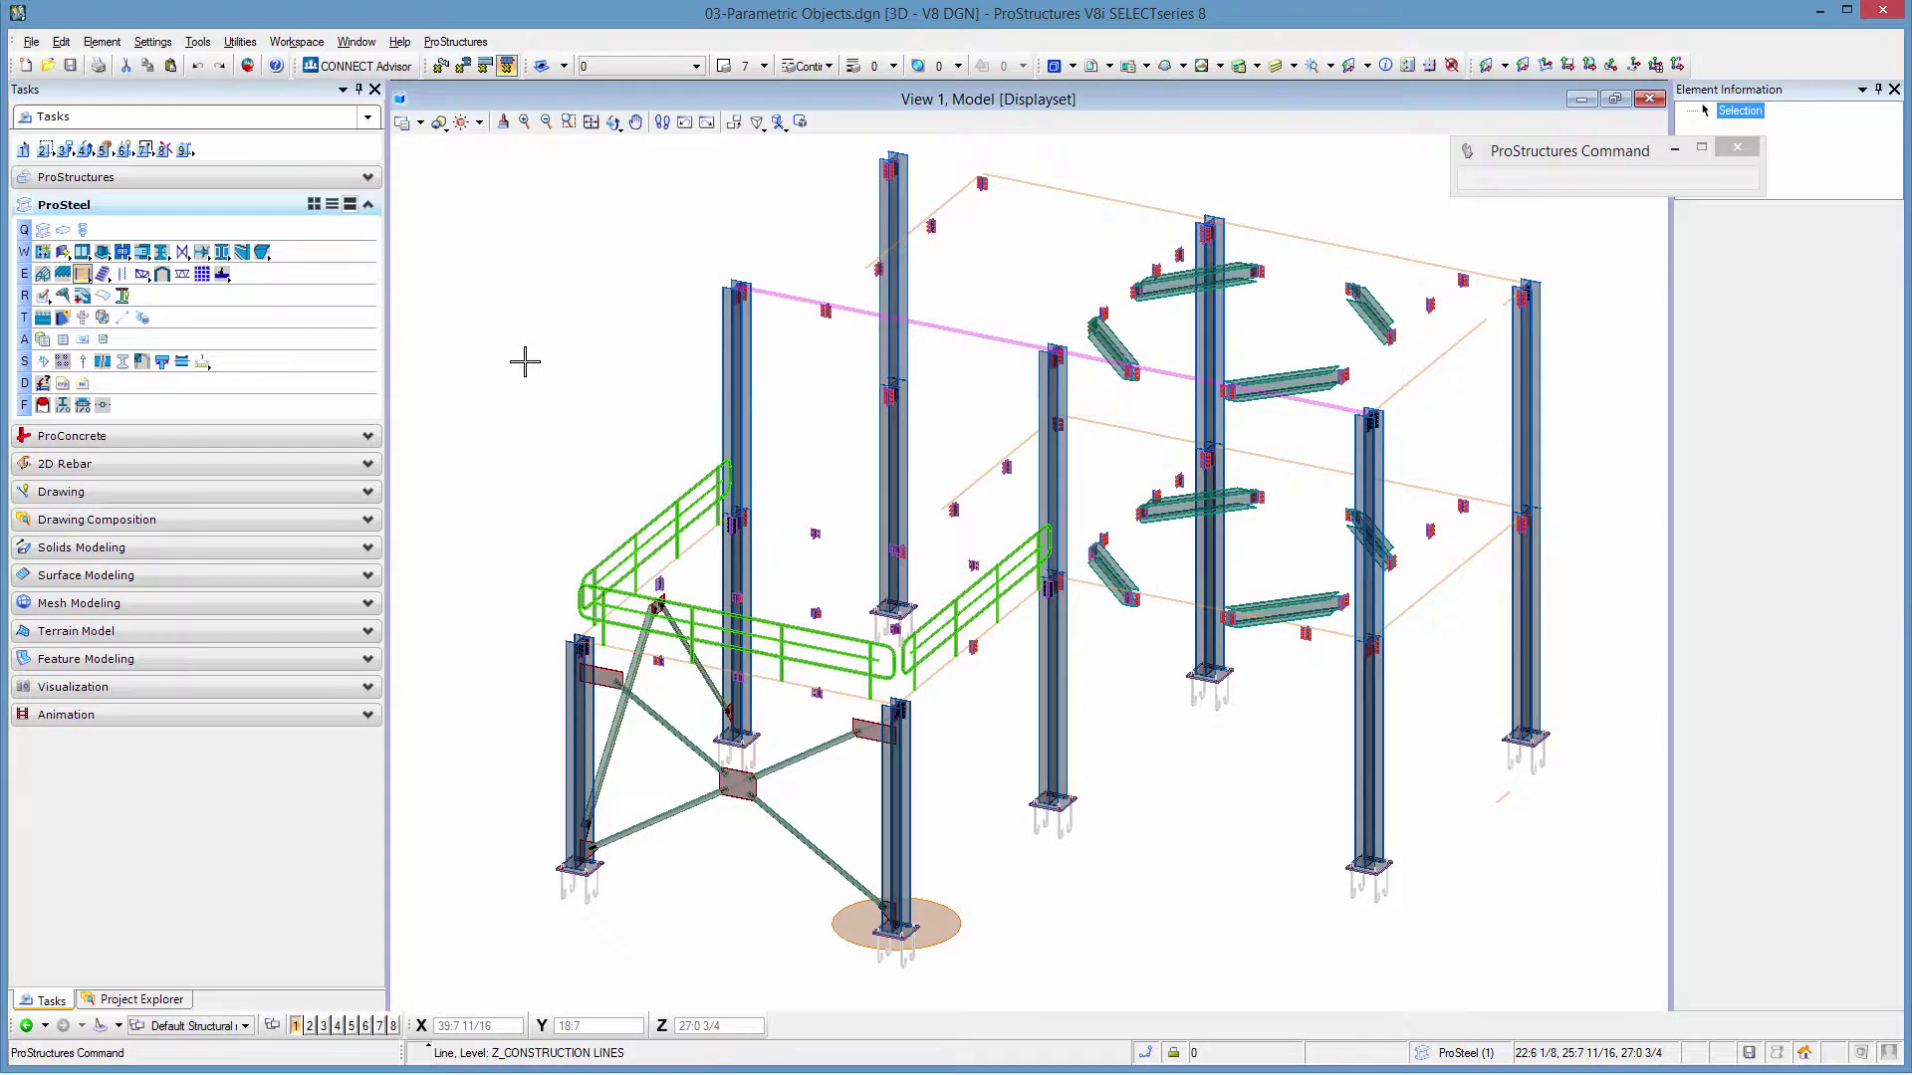
click(524, 360)
click(493, 386)
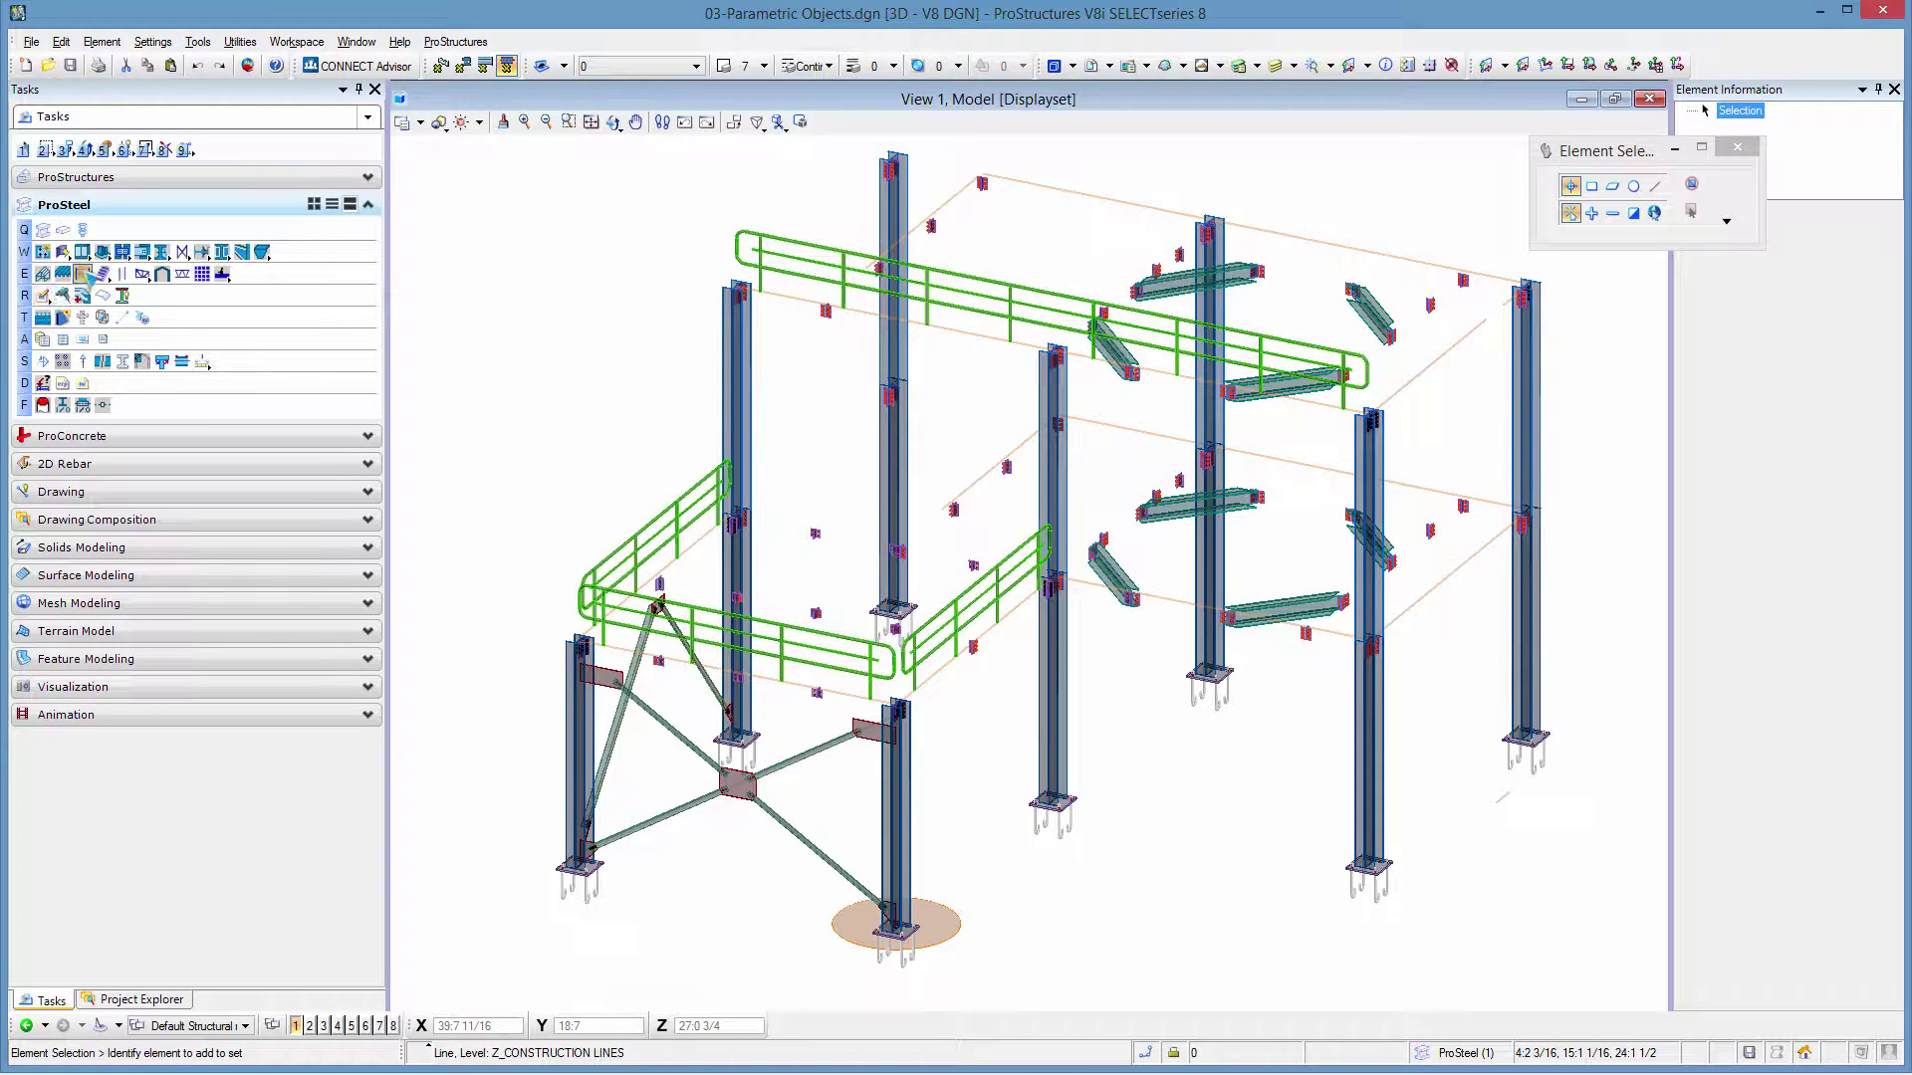
- Place handrails along the middle-left, short top-left and top back floor edges
click(86, 277)
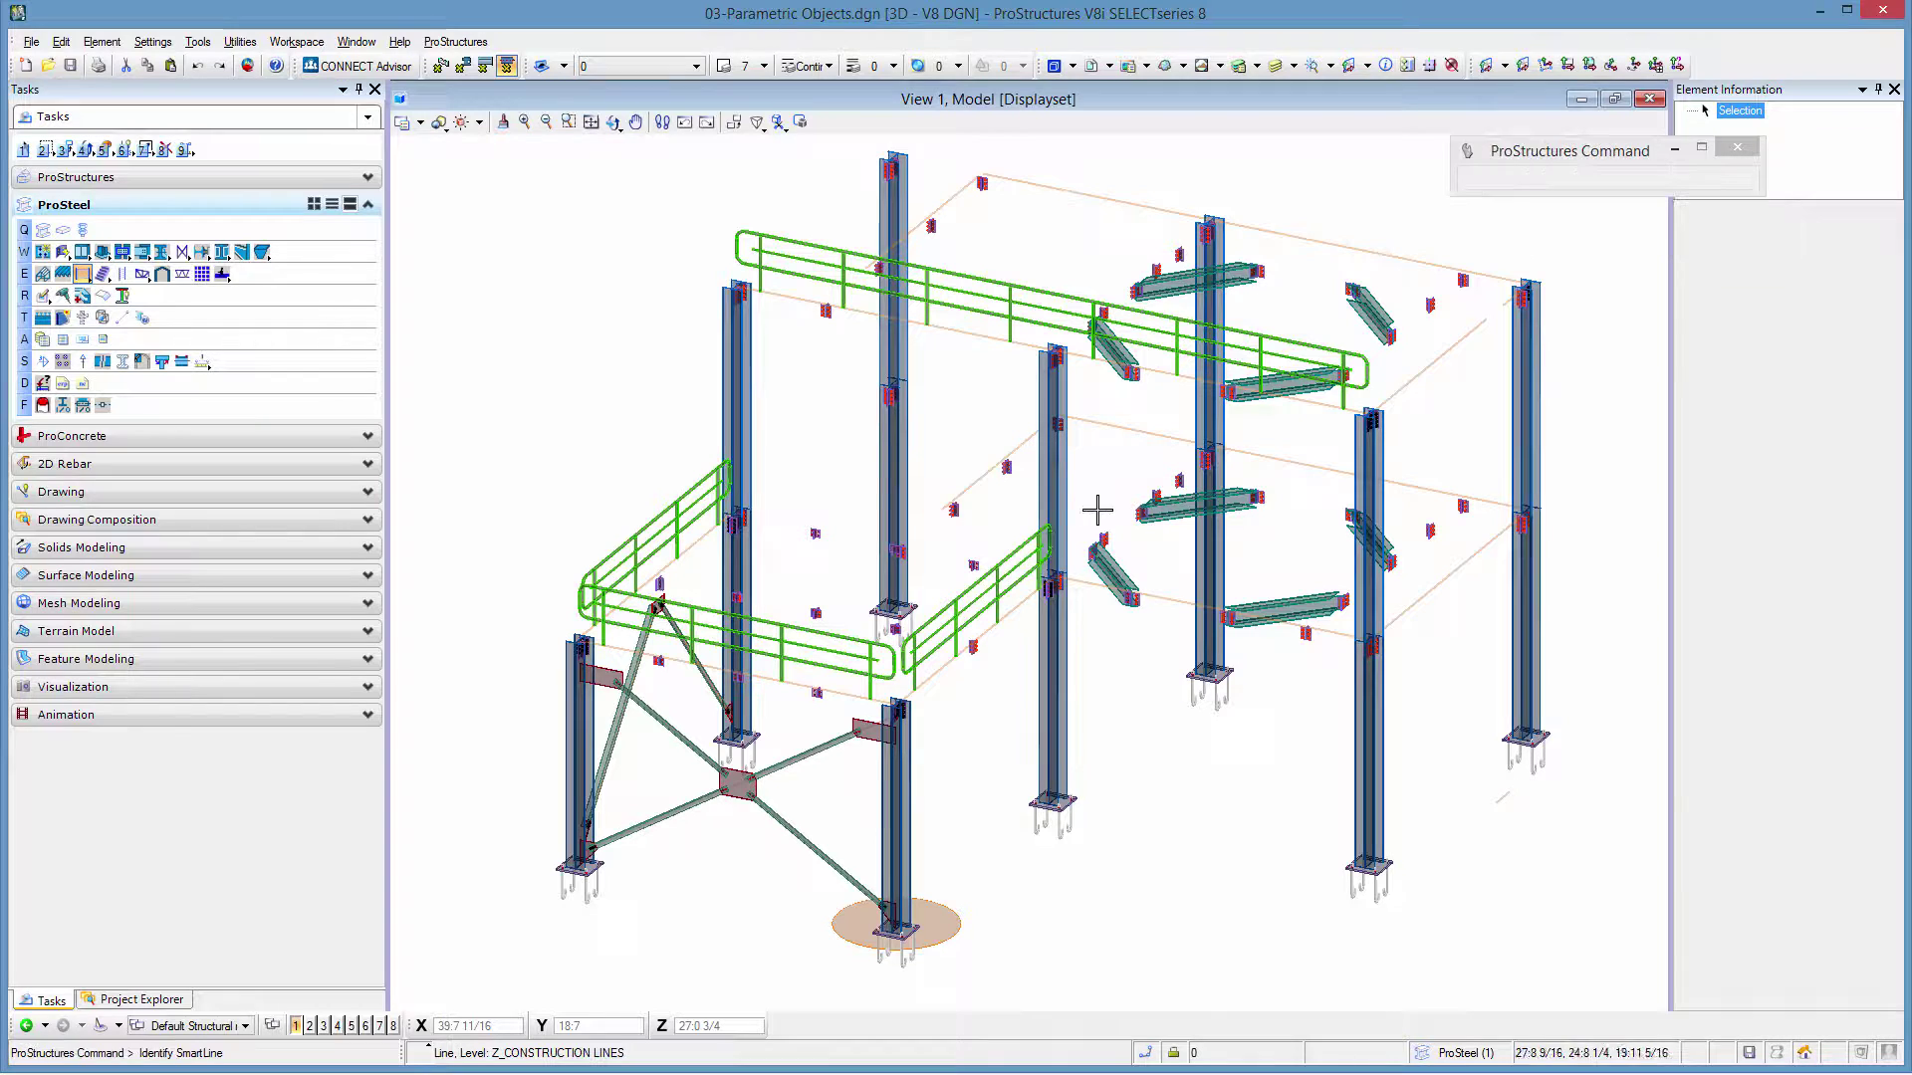
click(983, 472)
click(956, 447)
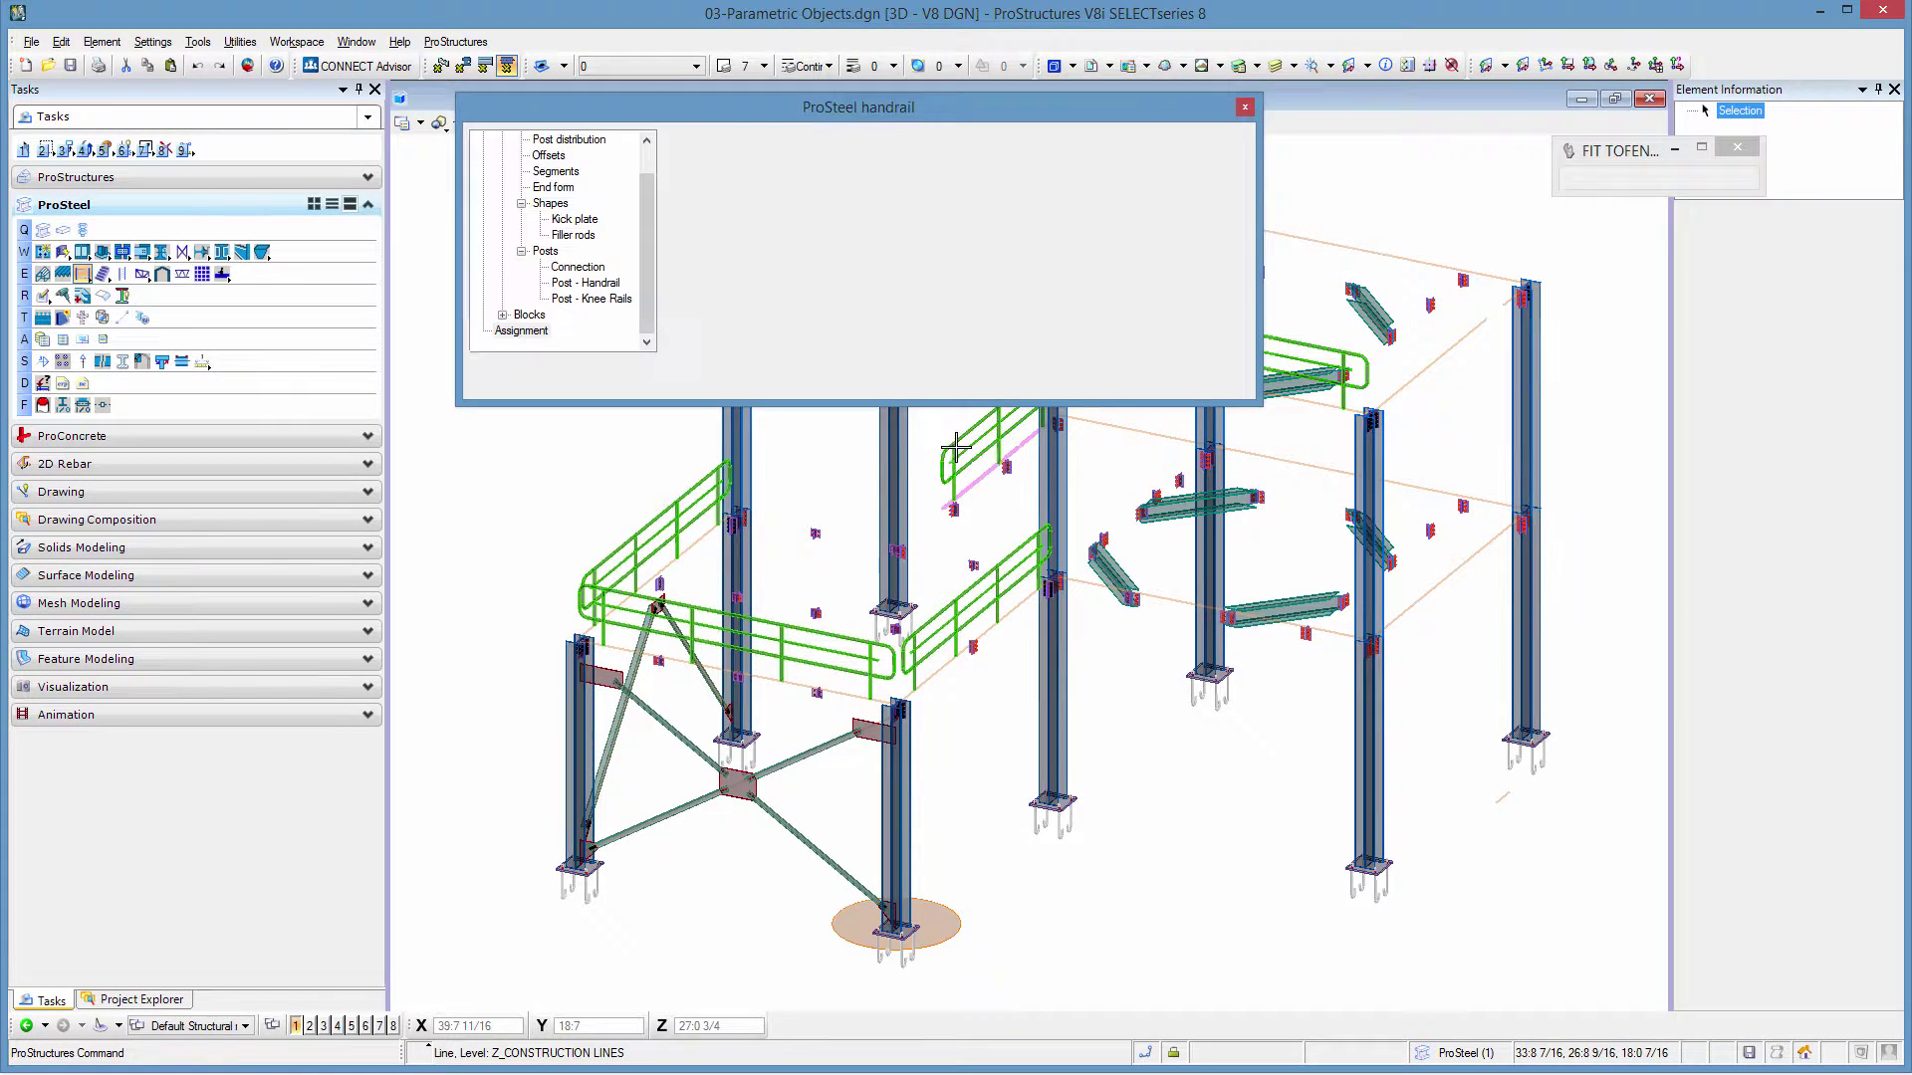
click(489, 381)
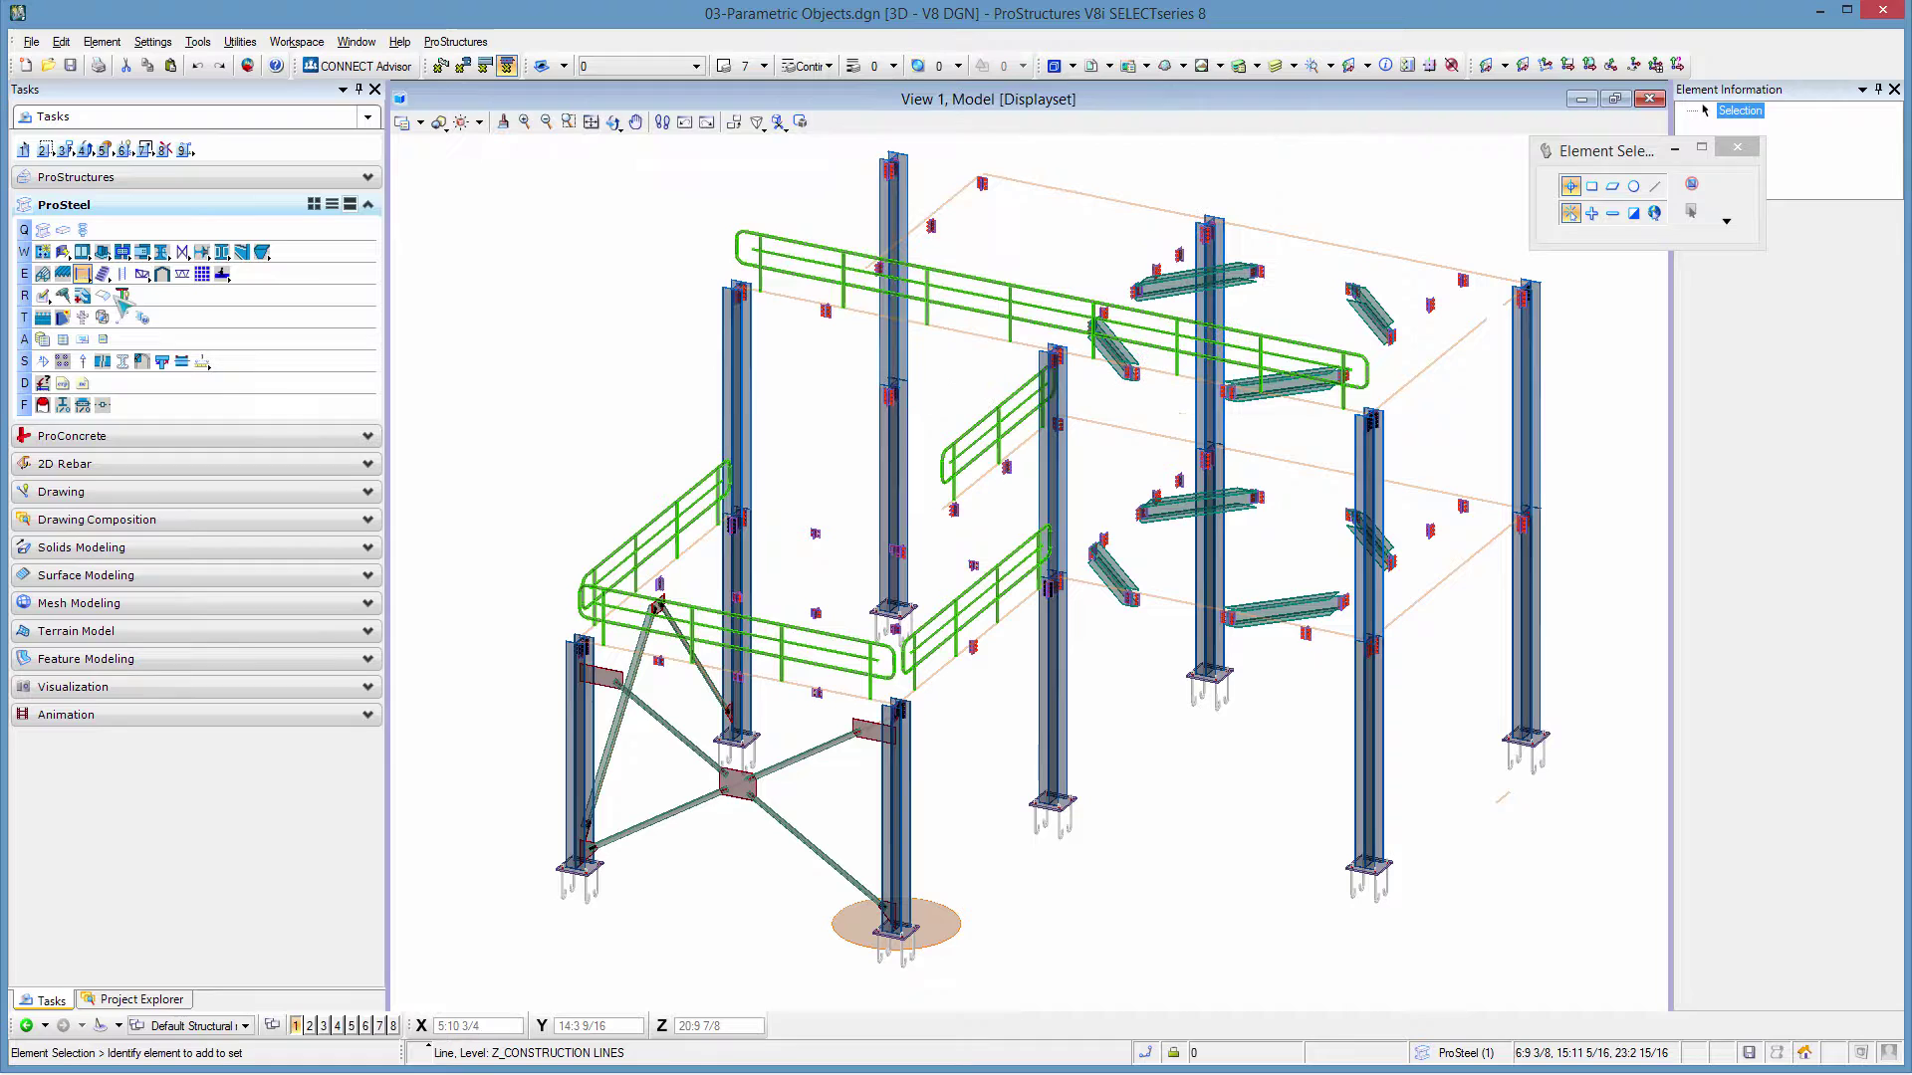
click(88, 281)
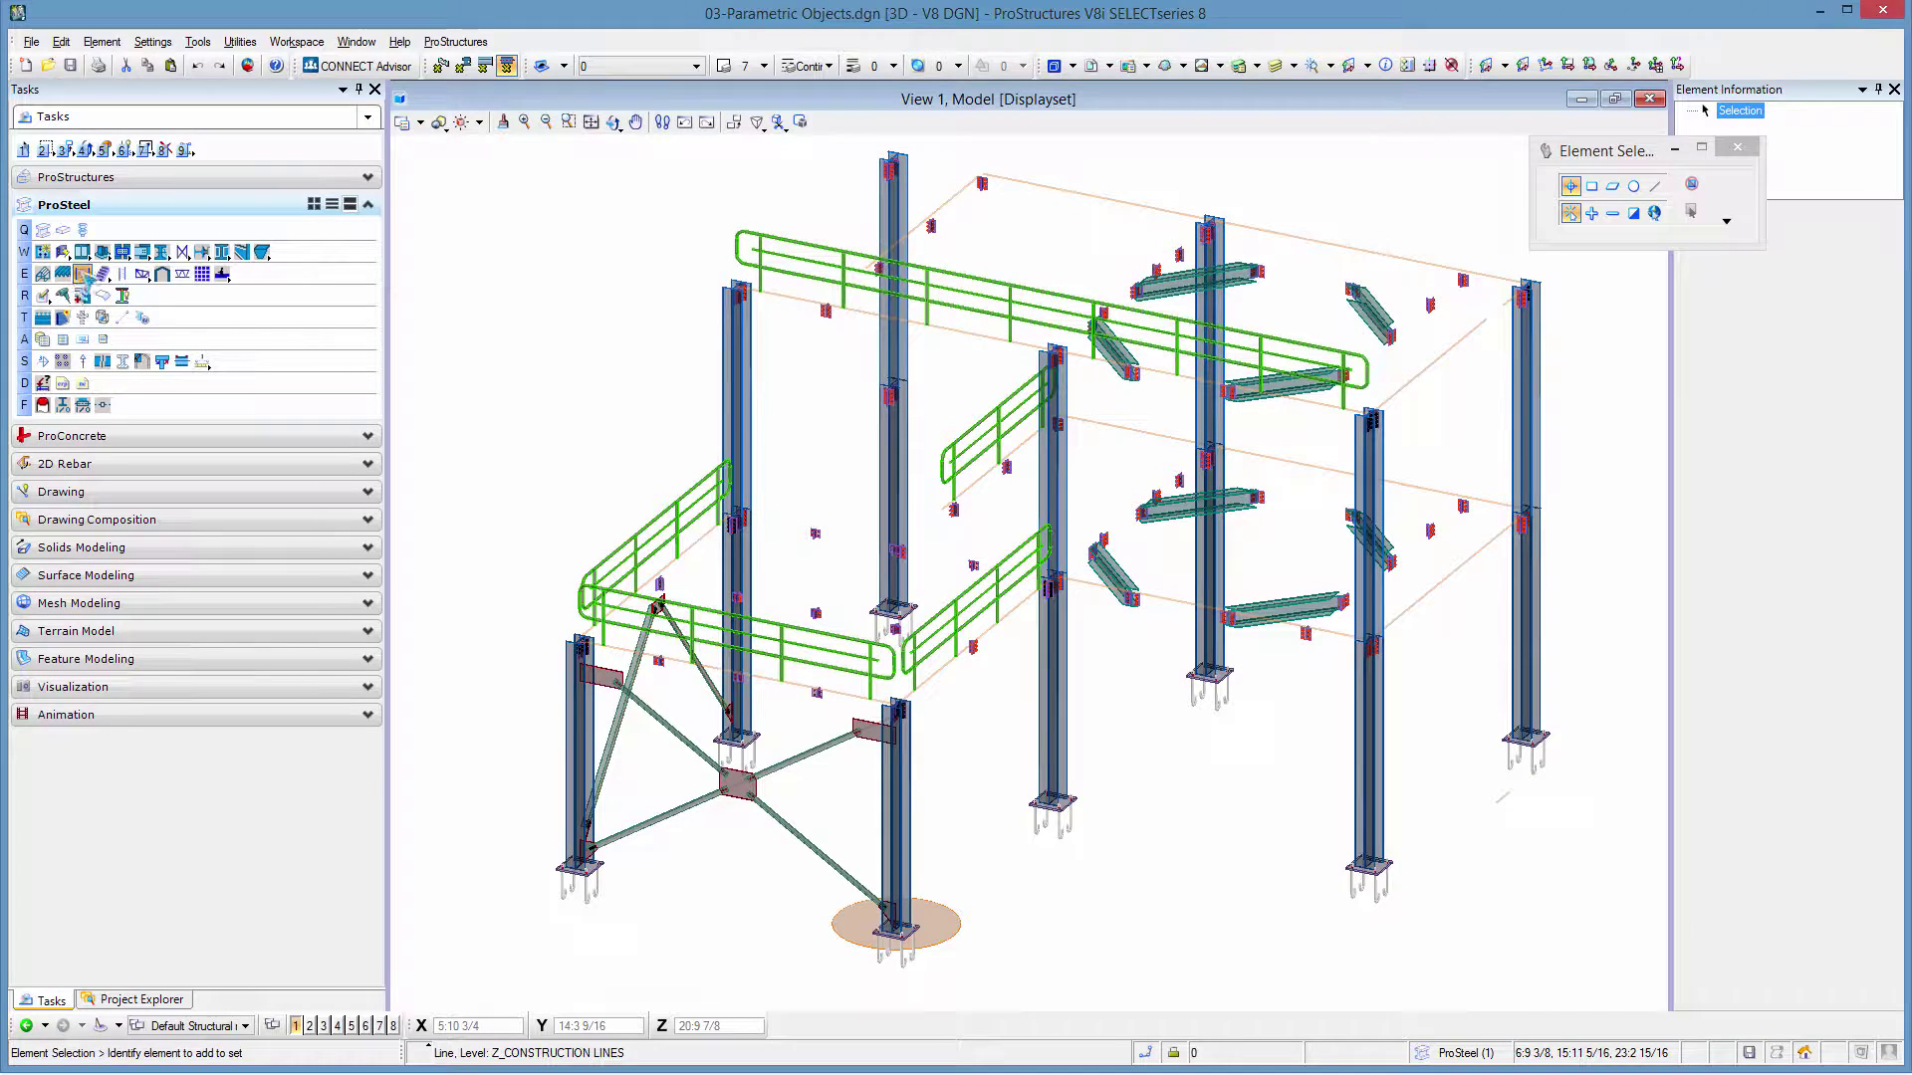
click(952, 198)
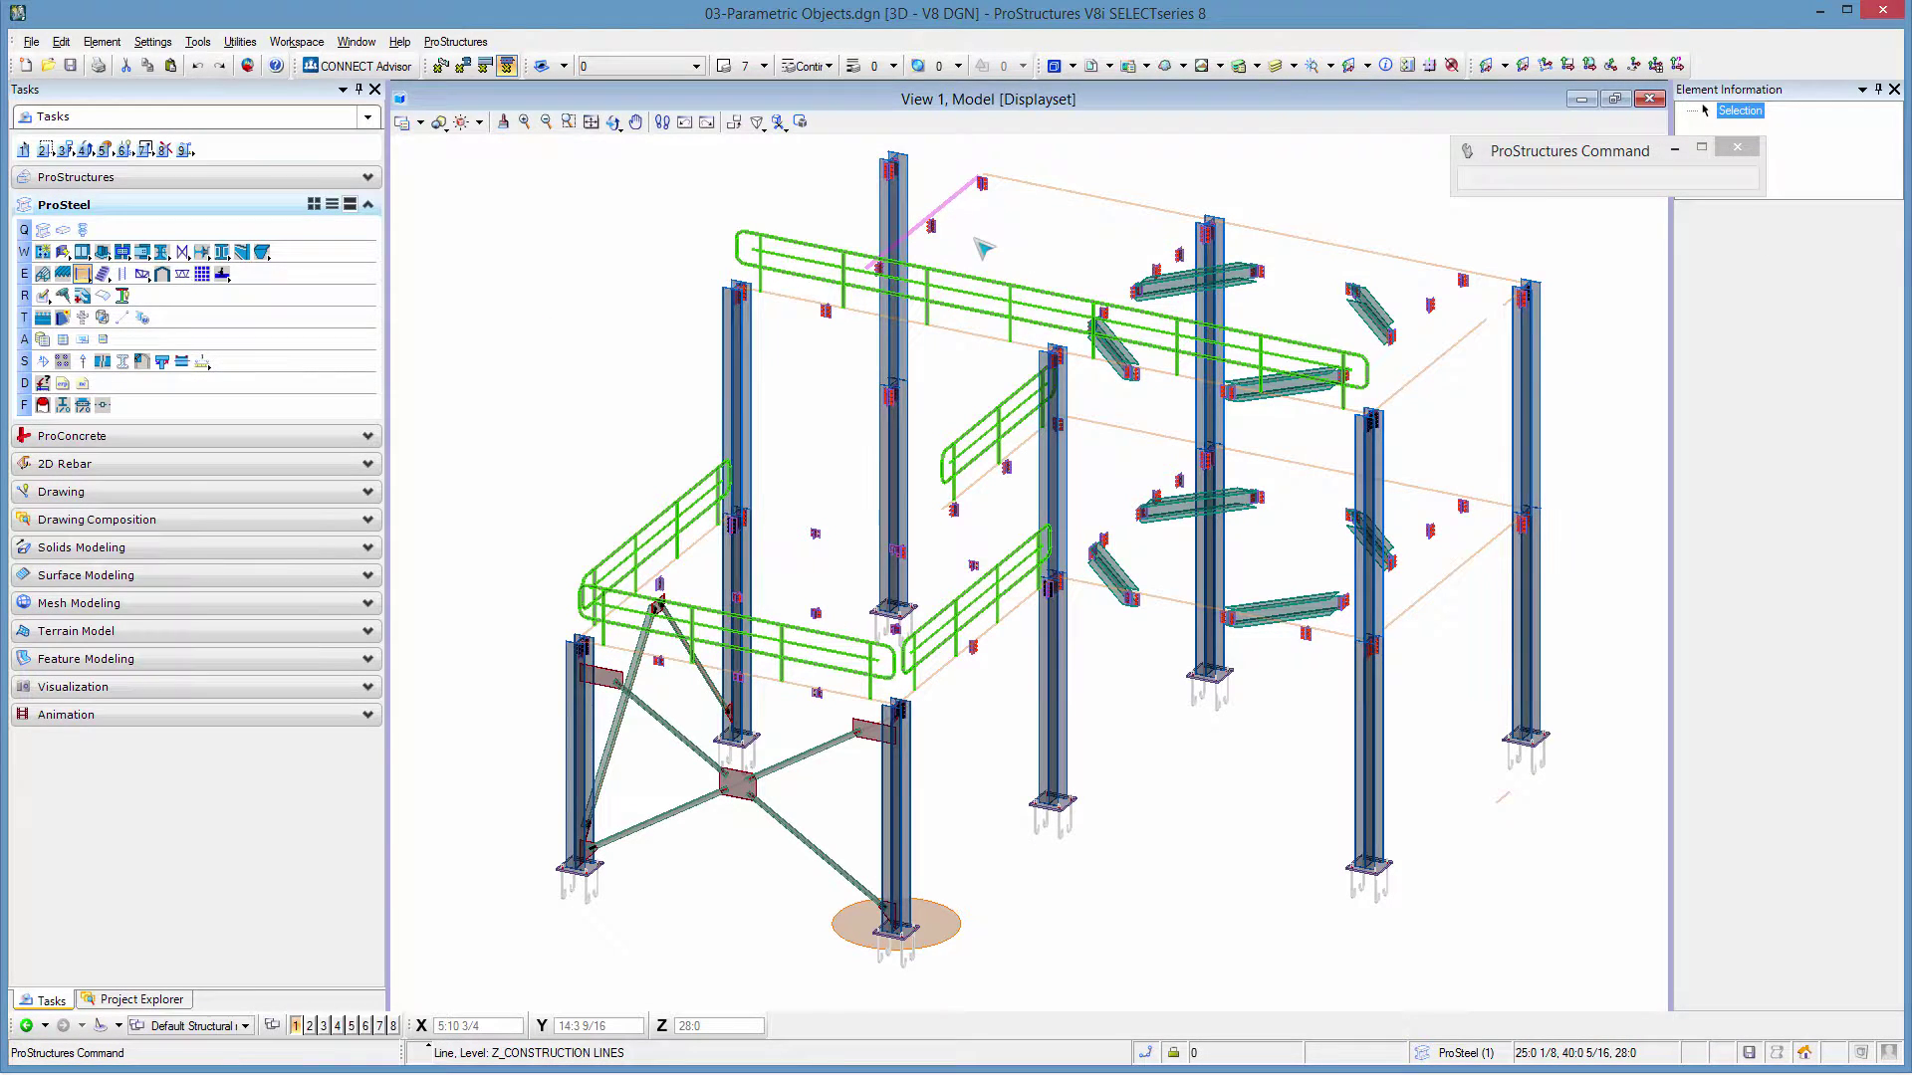
click(982, 247)
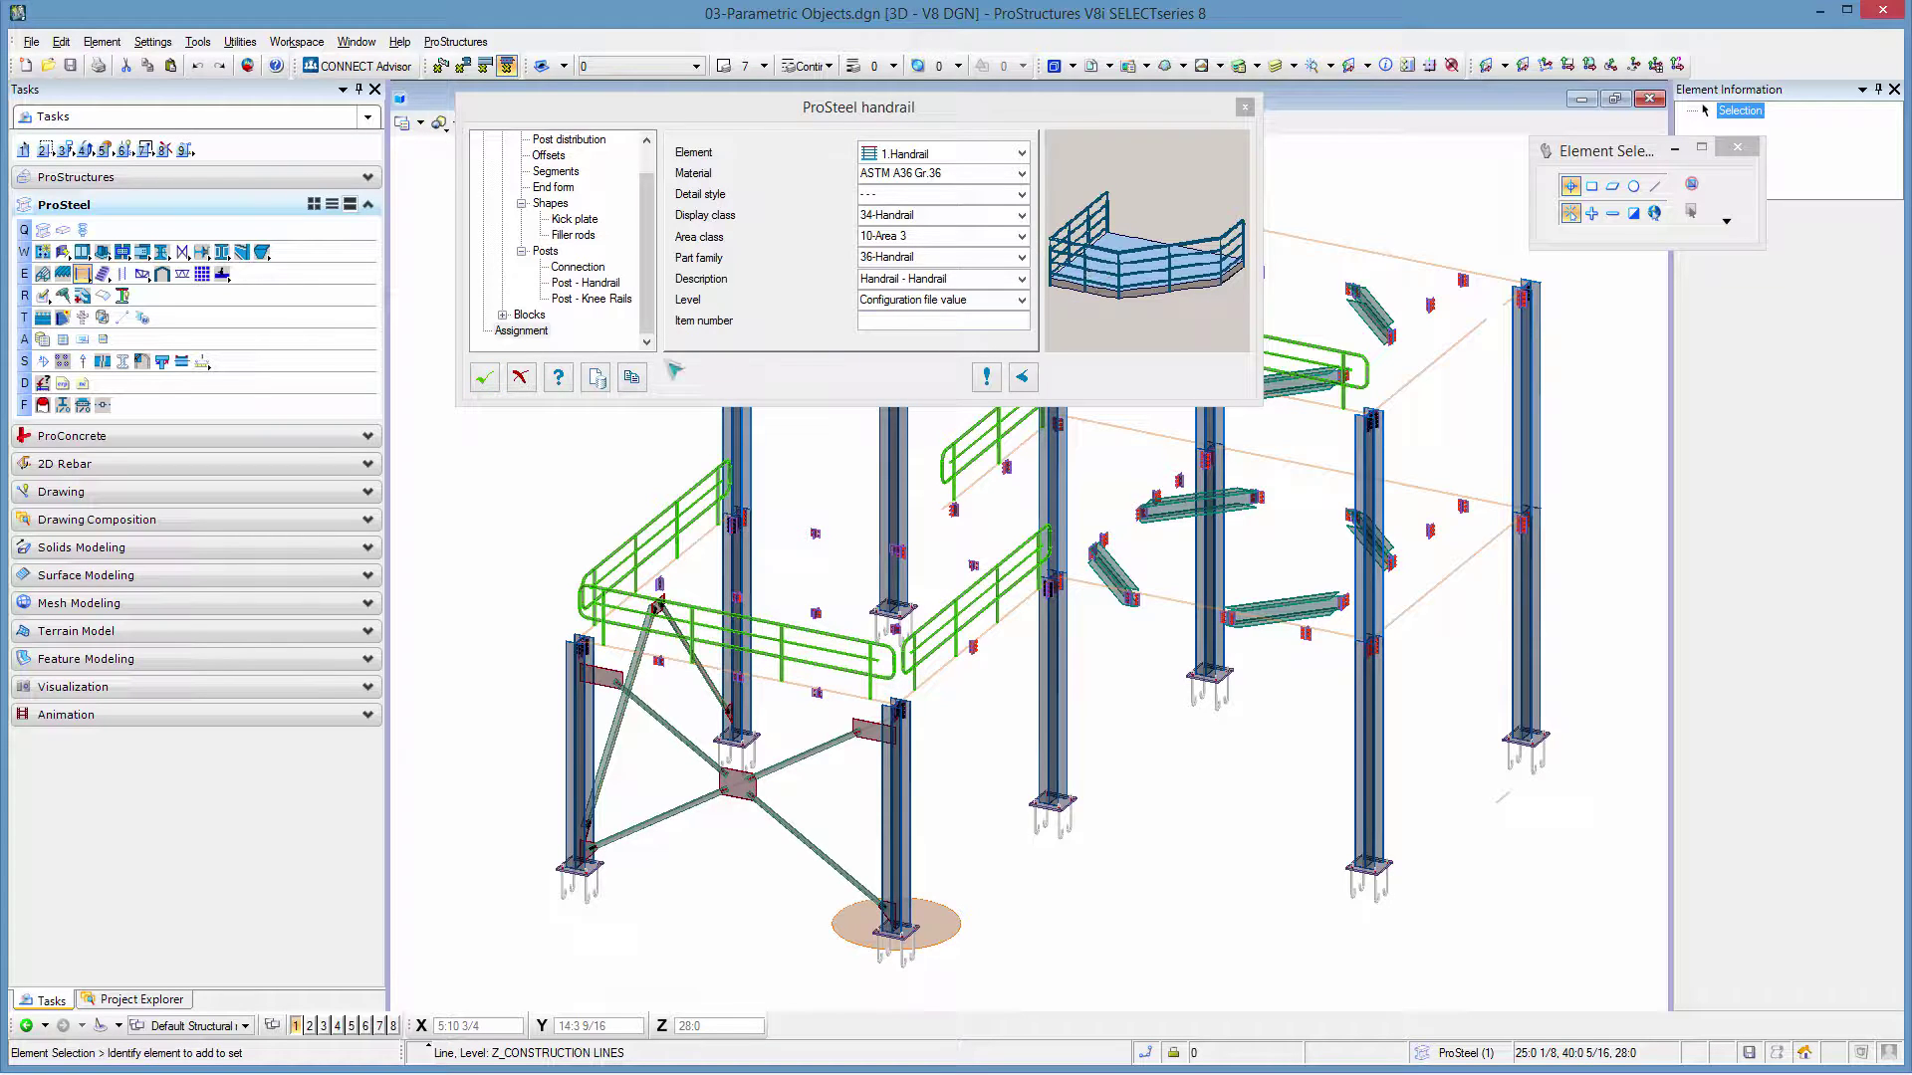
click(489, 377)
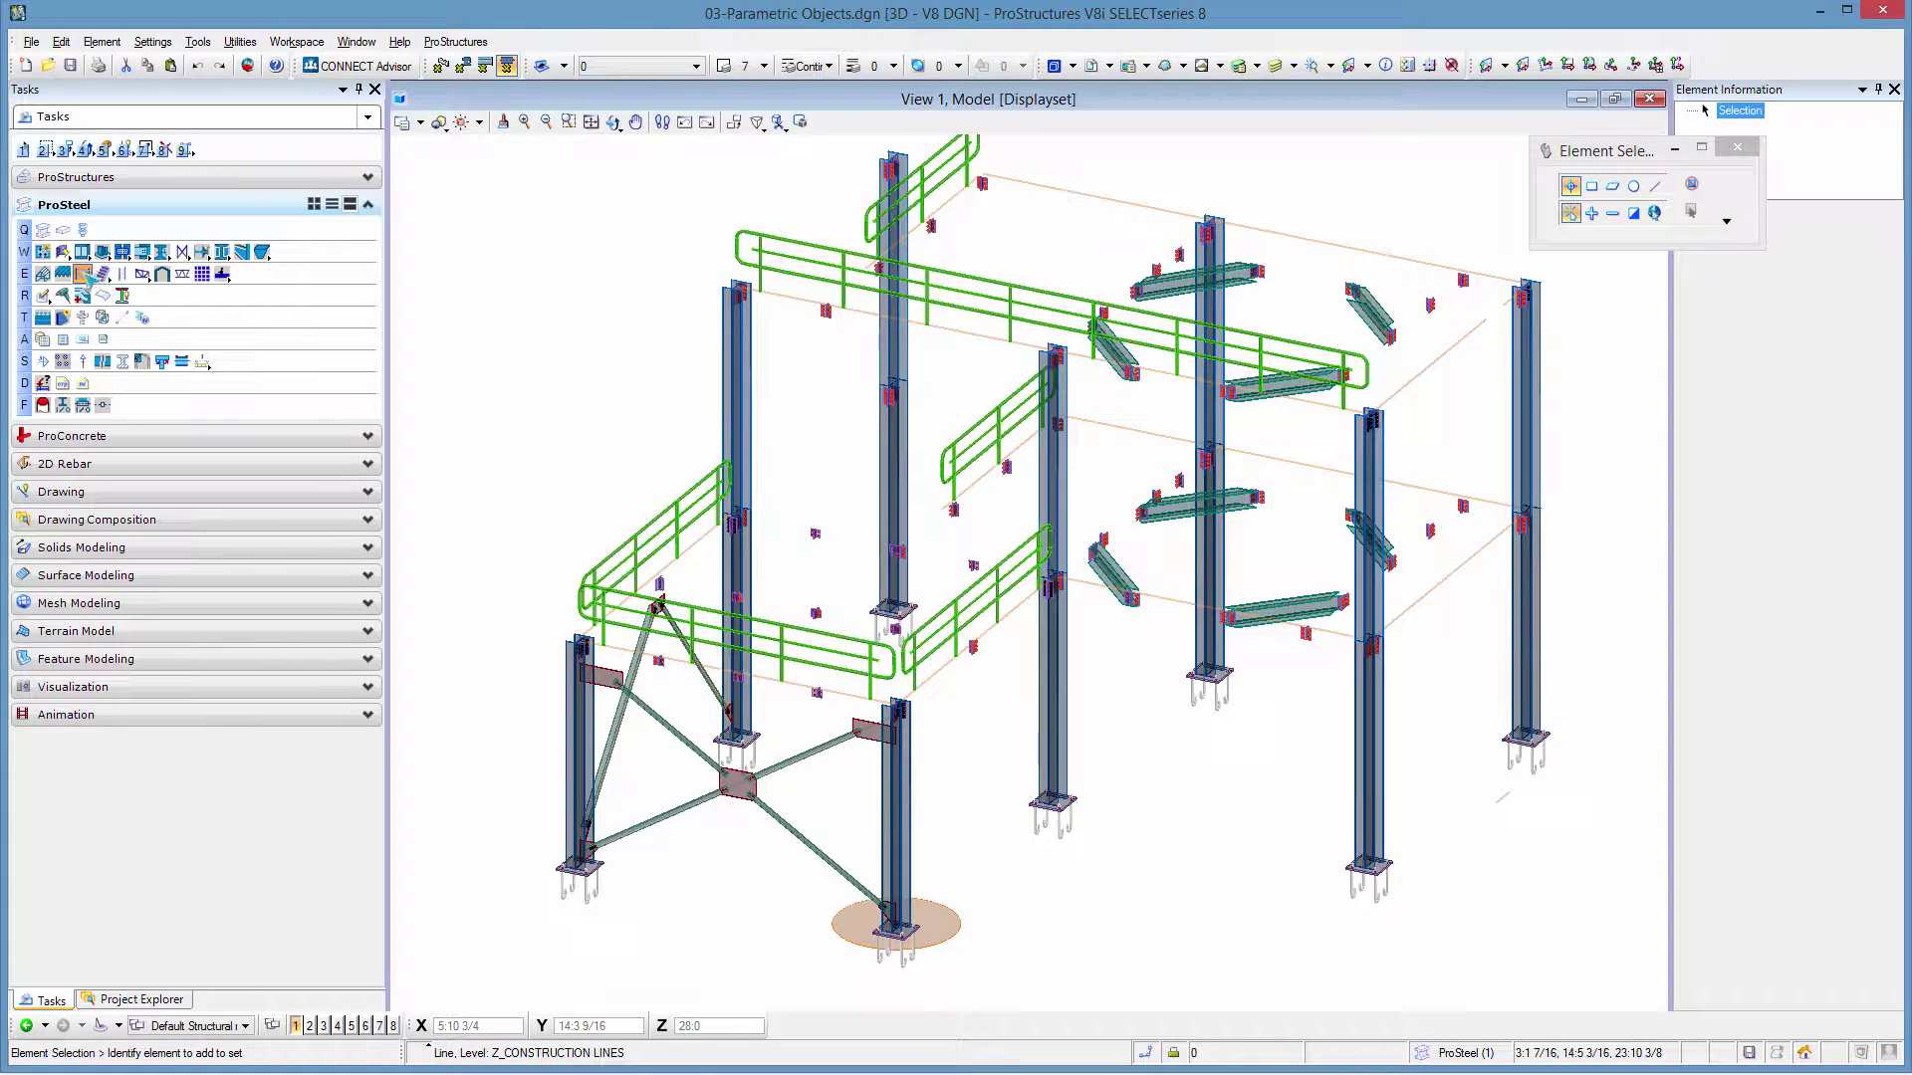
click(101, 278)
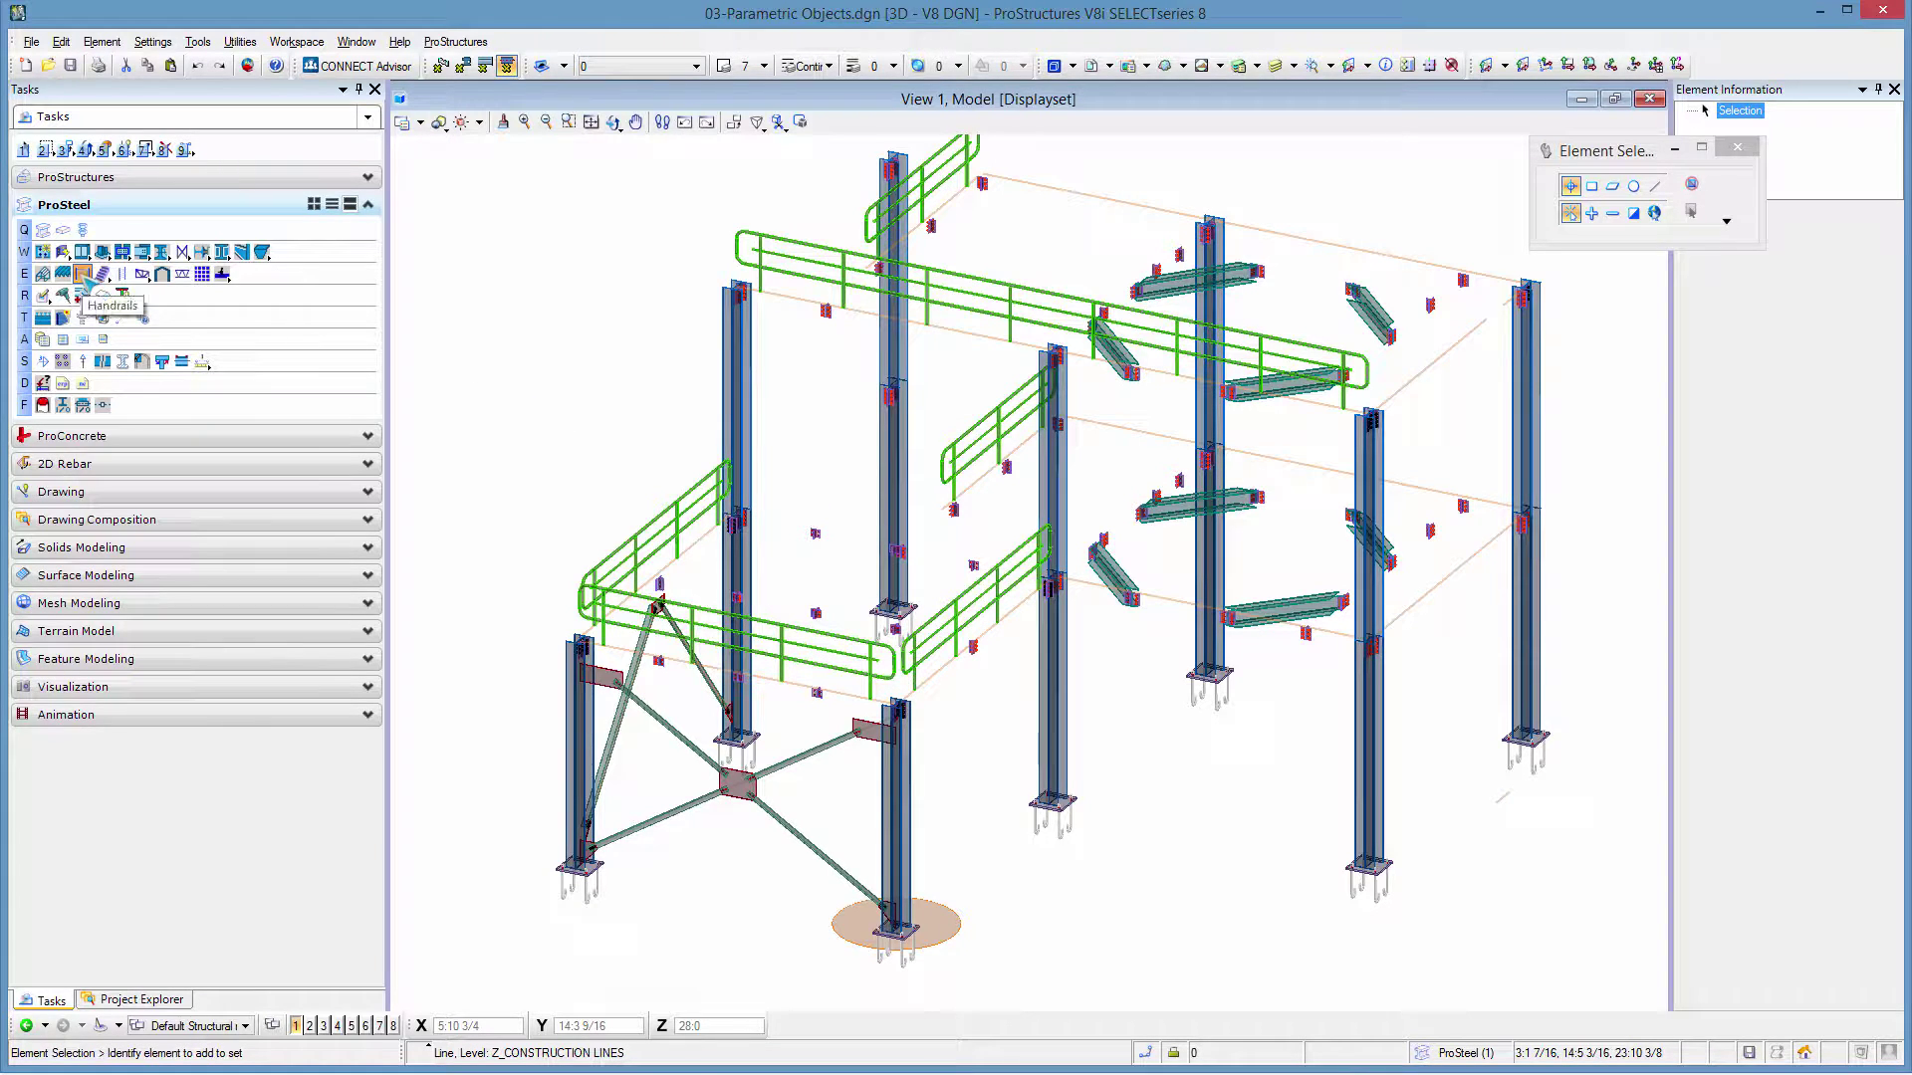
click(1083, 196)
click(1082, 196)
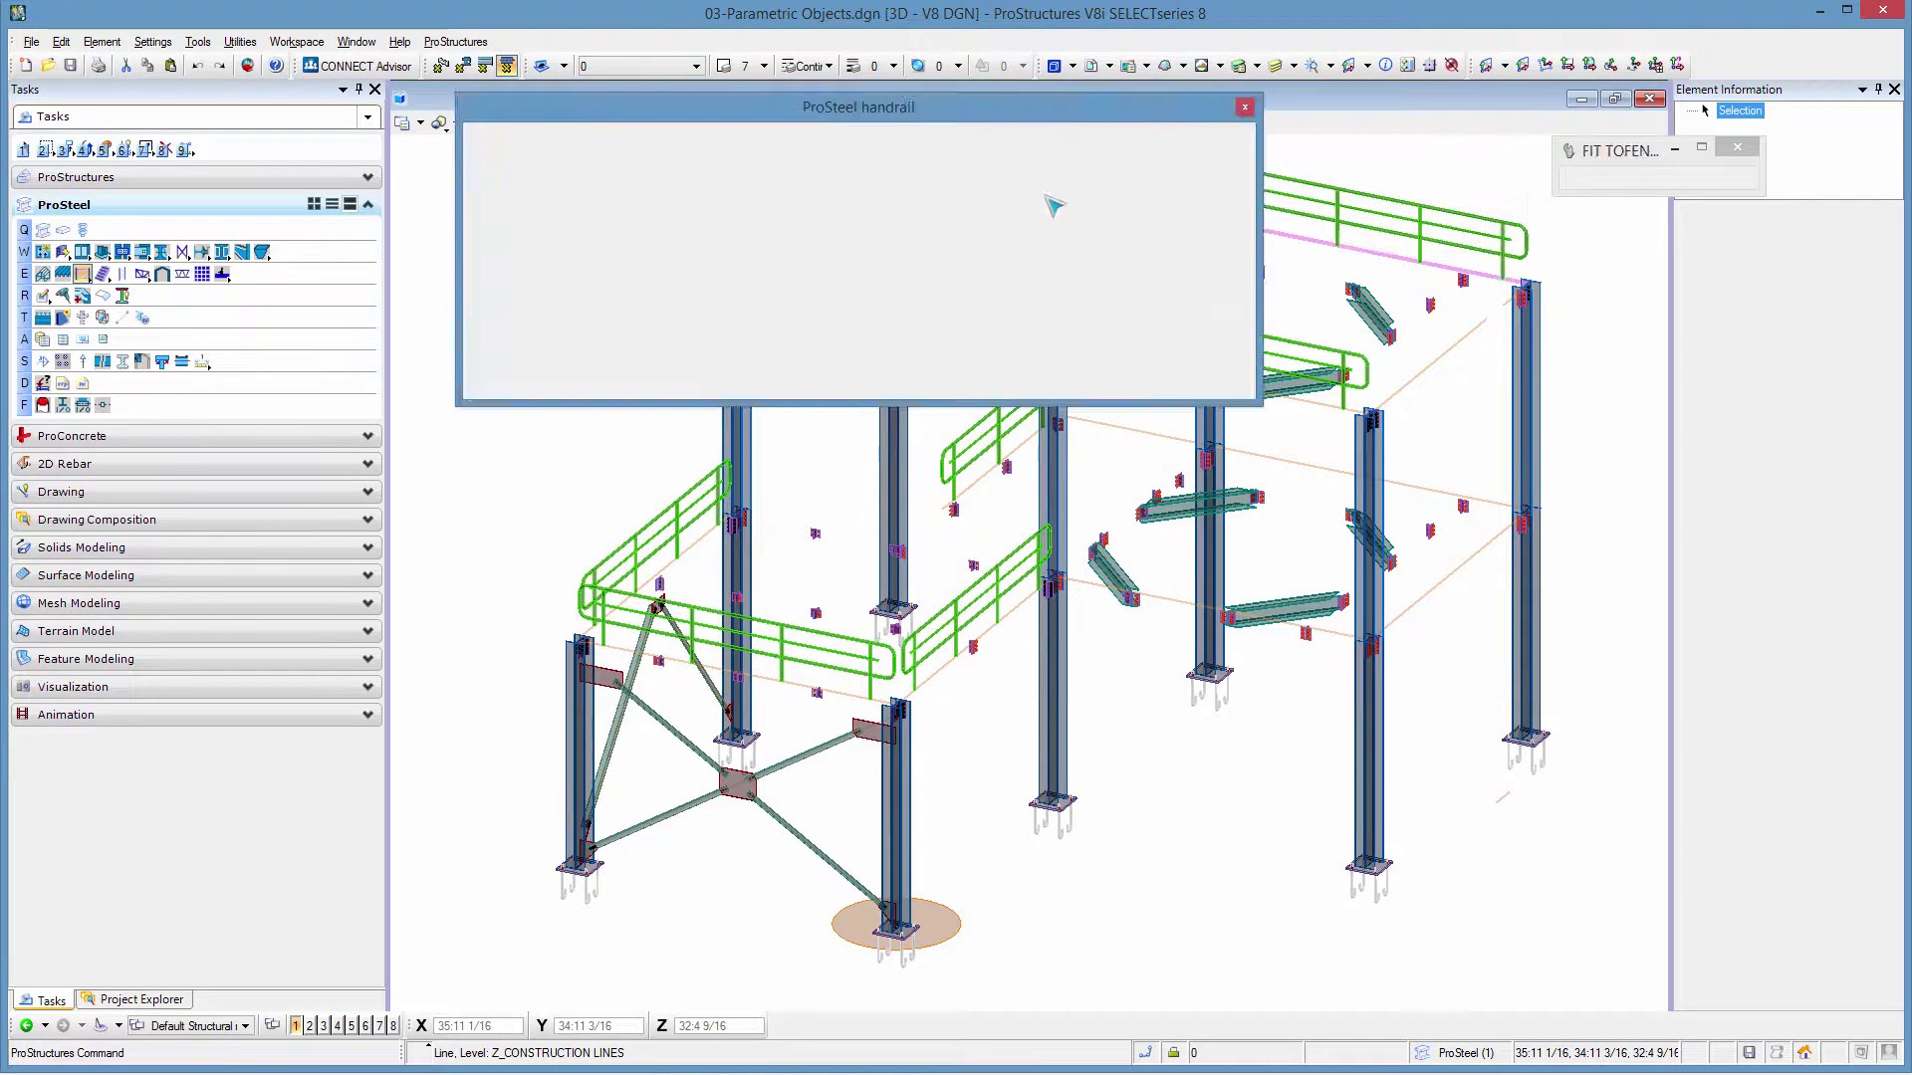
click(482, 378)
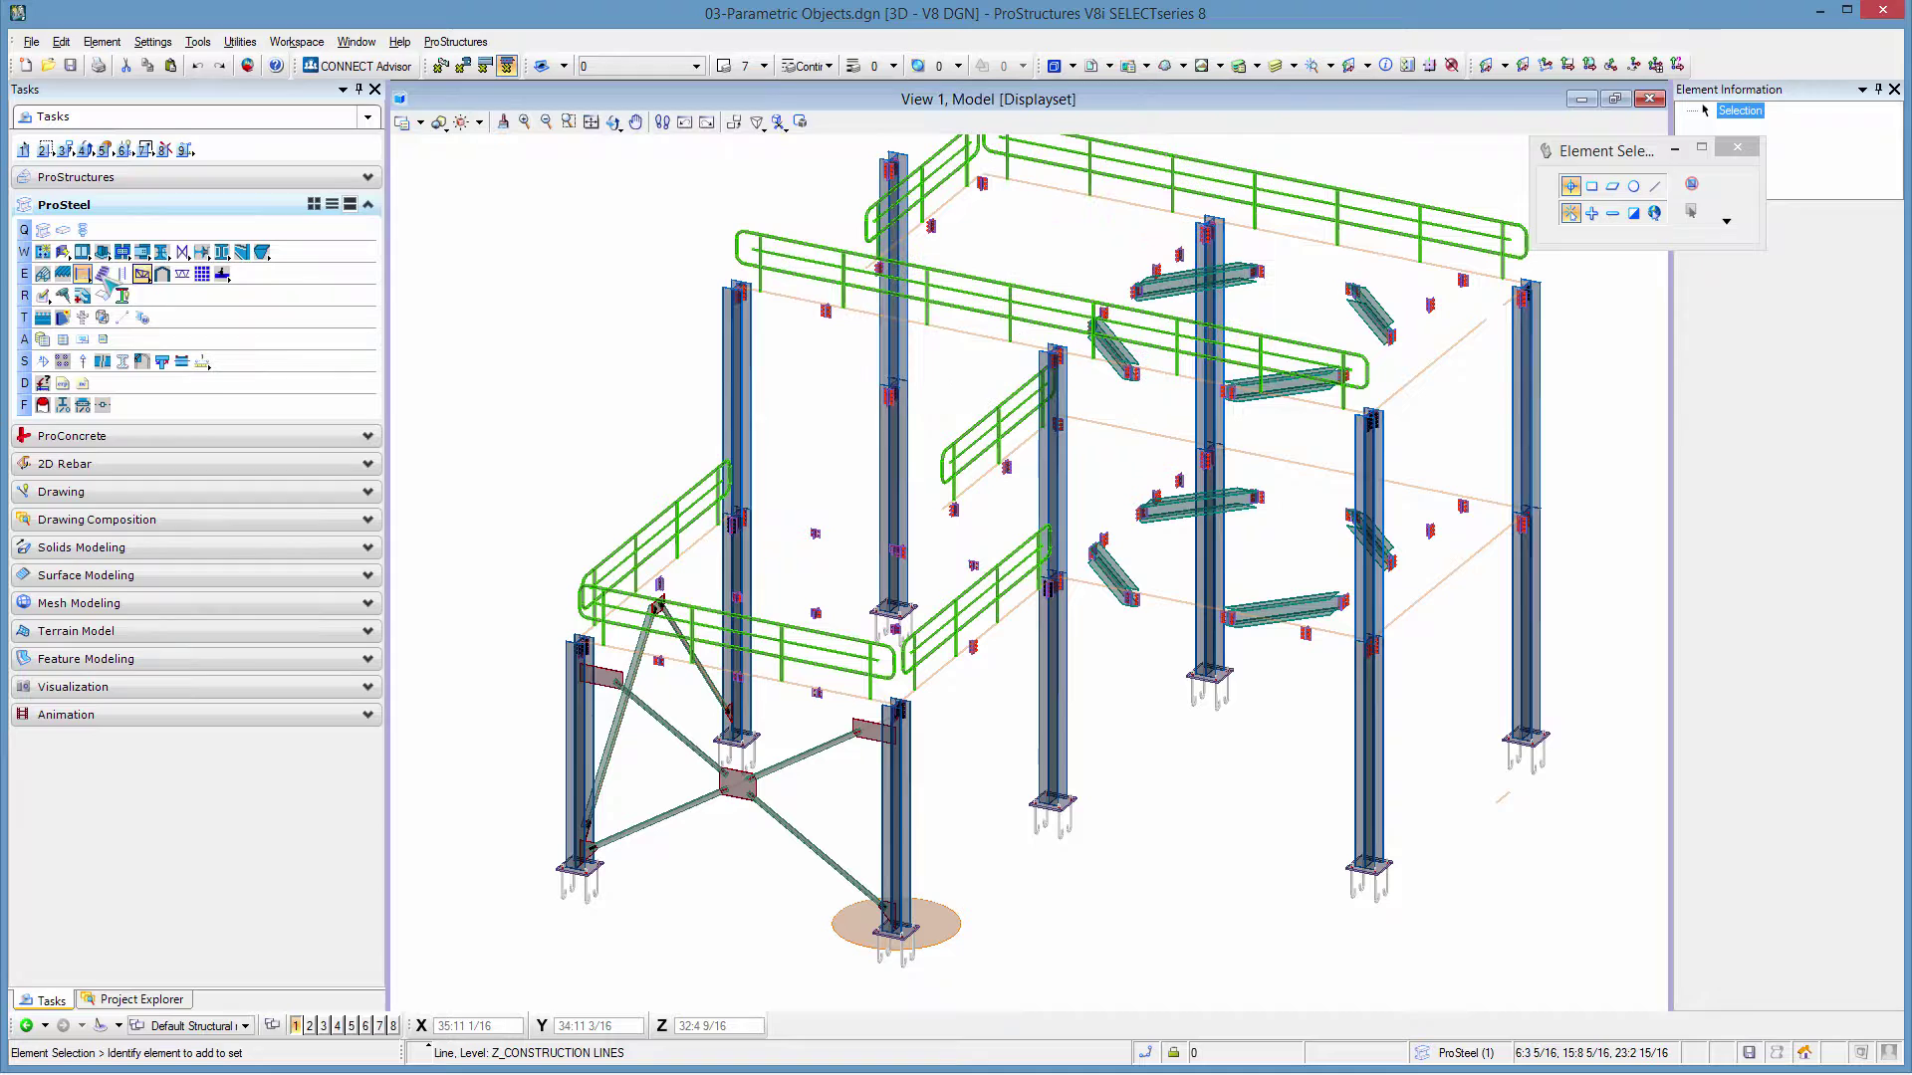
- Place handrails along the top right edge and the middle floor's back-right edge
click(90, 278)
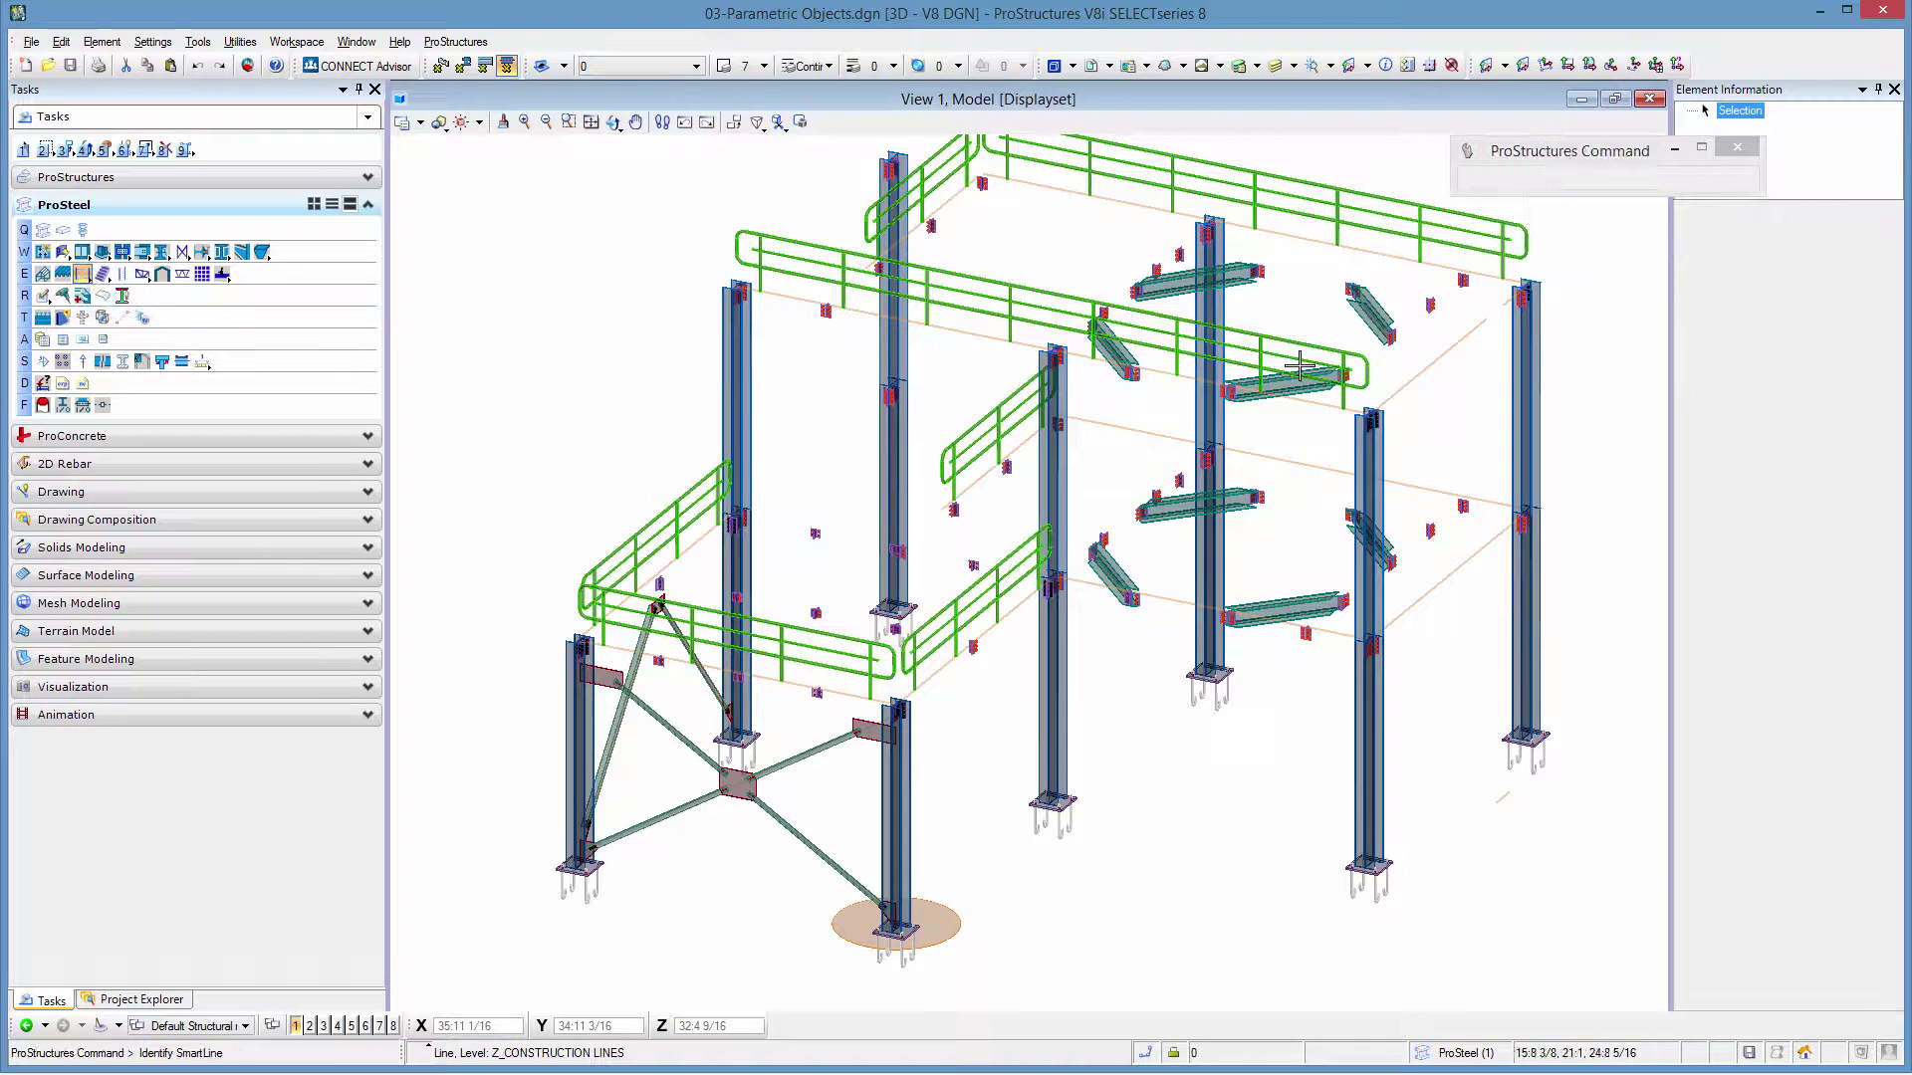
click(1501, 307)
click(1348, 428)
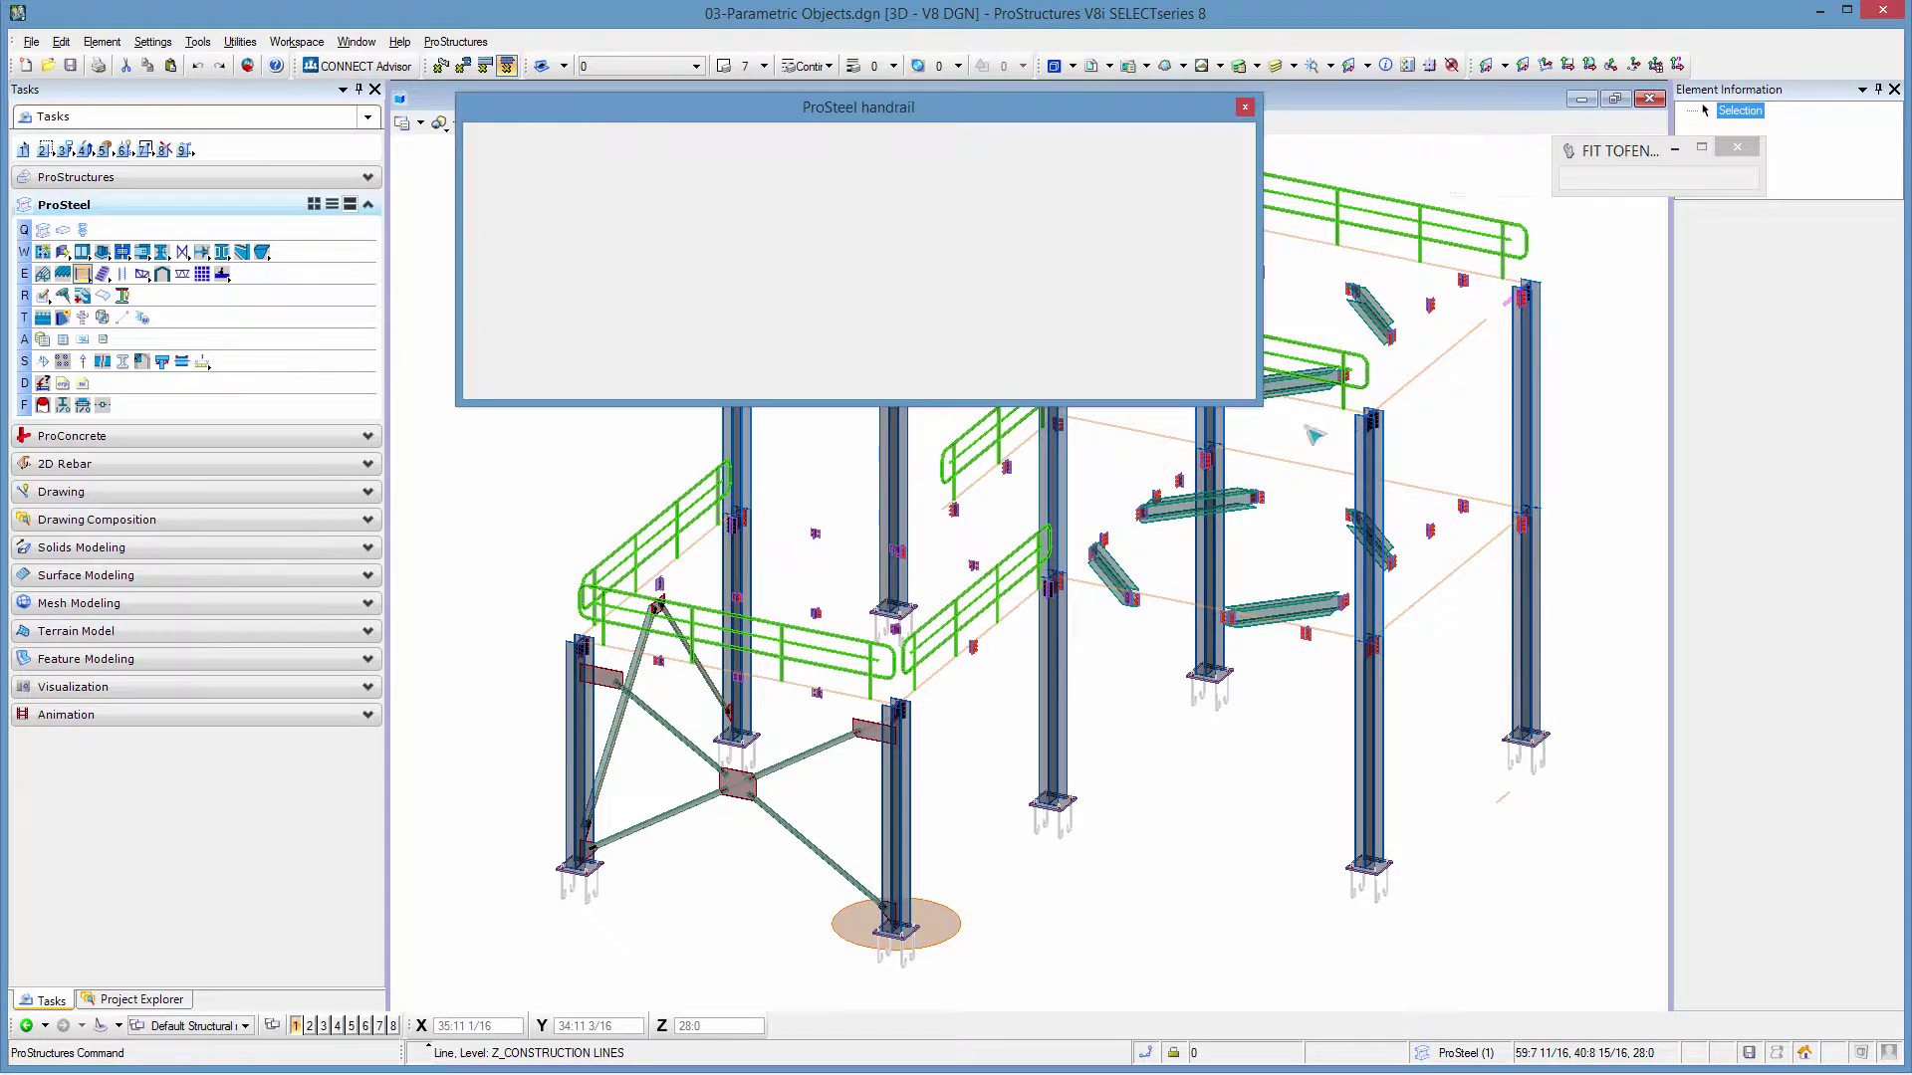
click(478, 382)
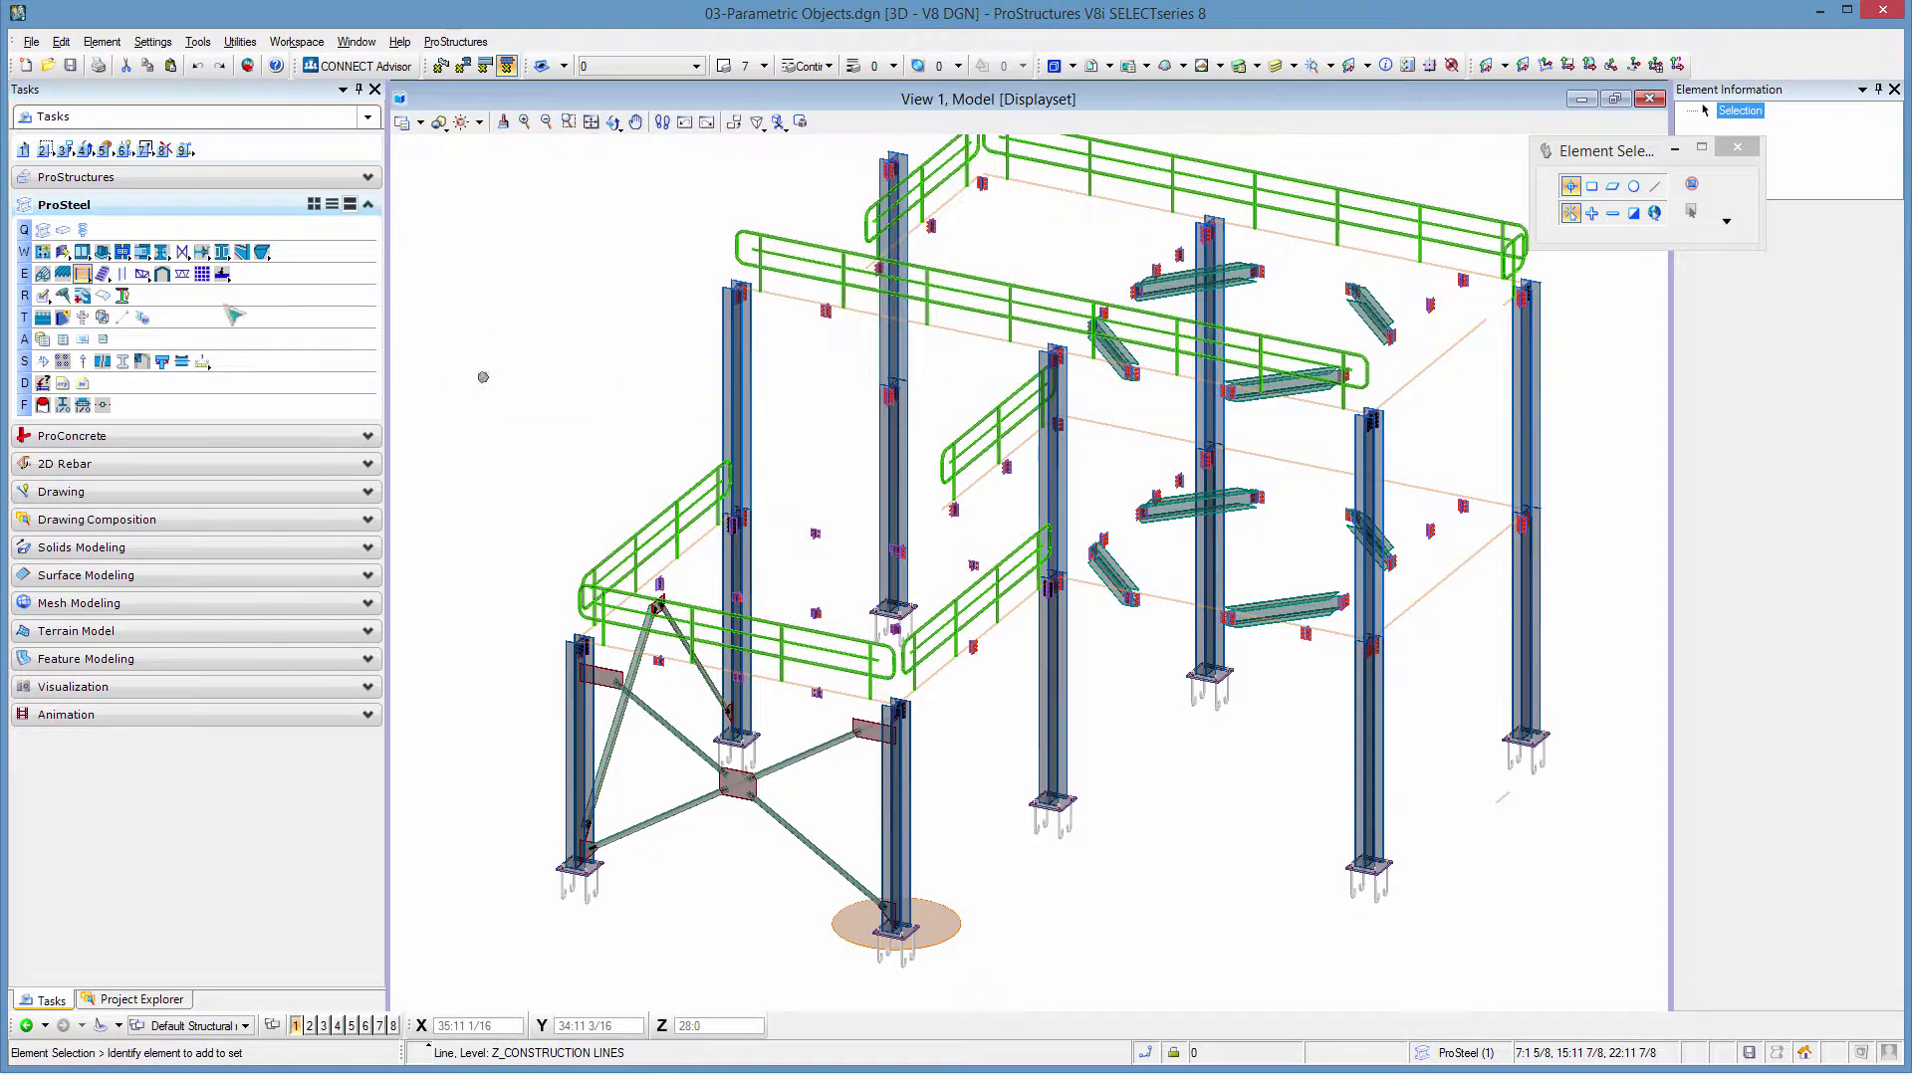
click(93, 285)
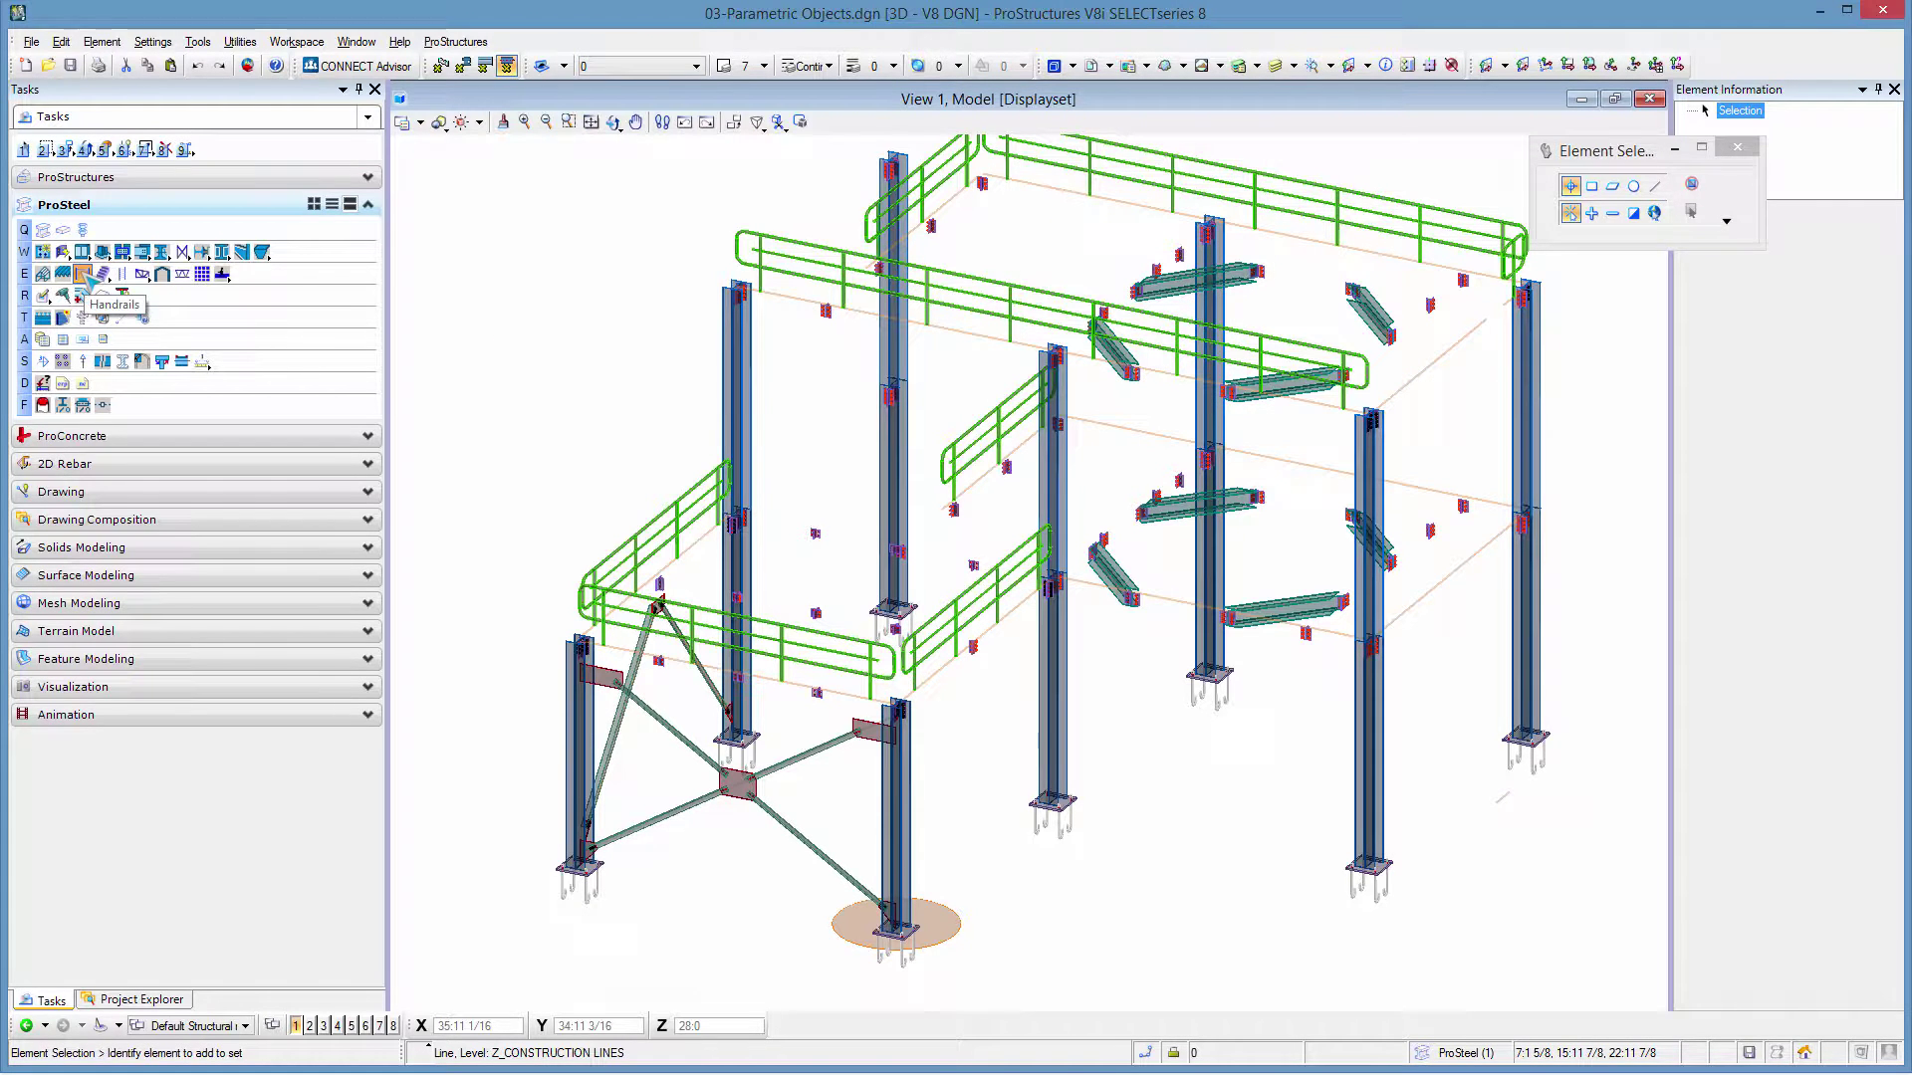
click(1436, 363)
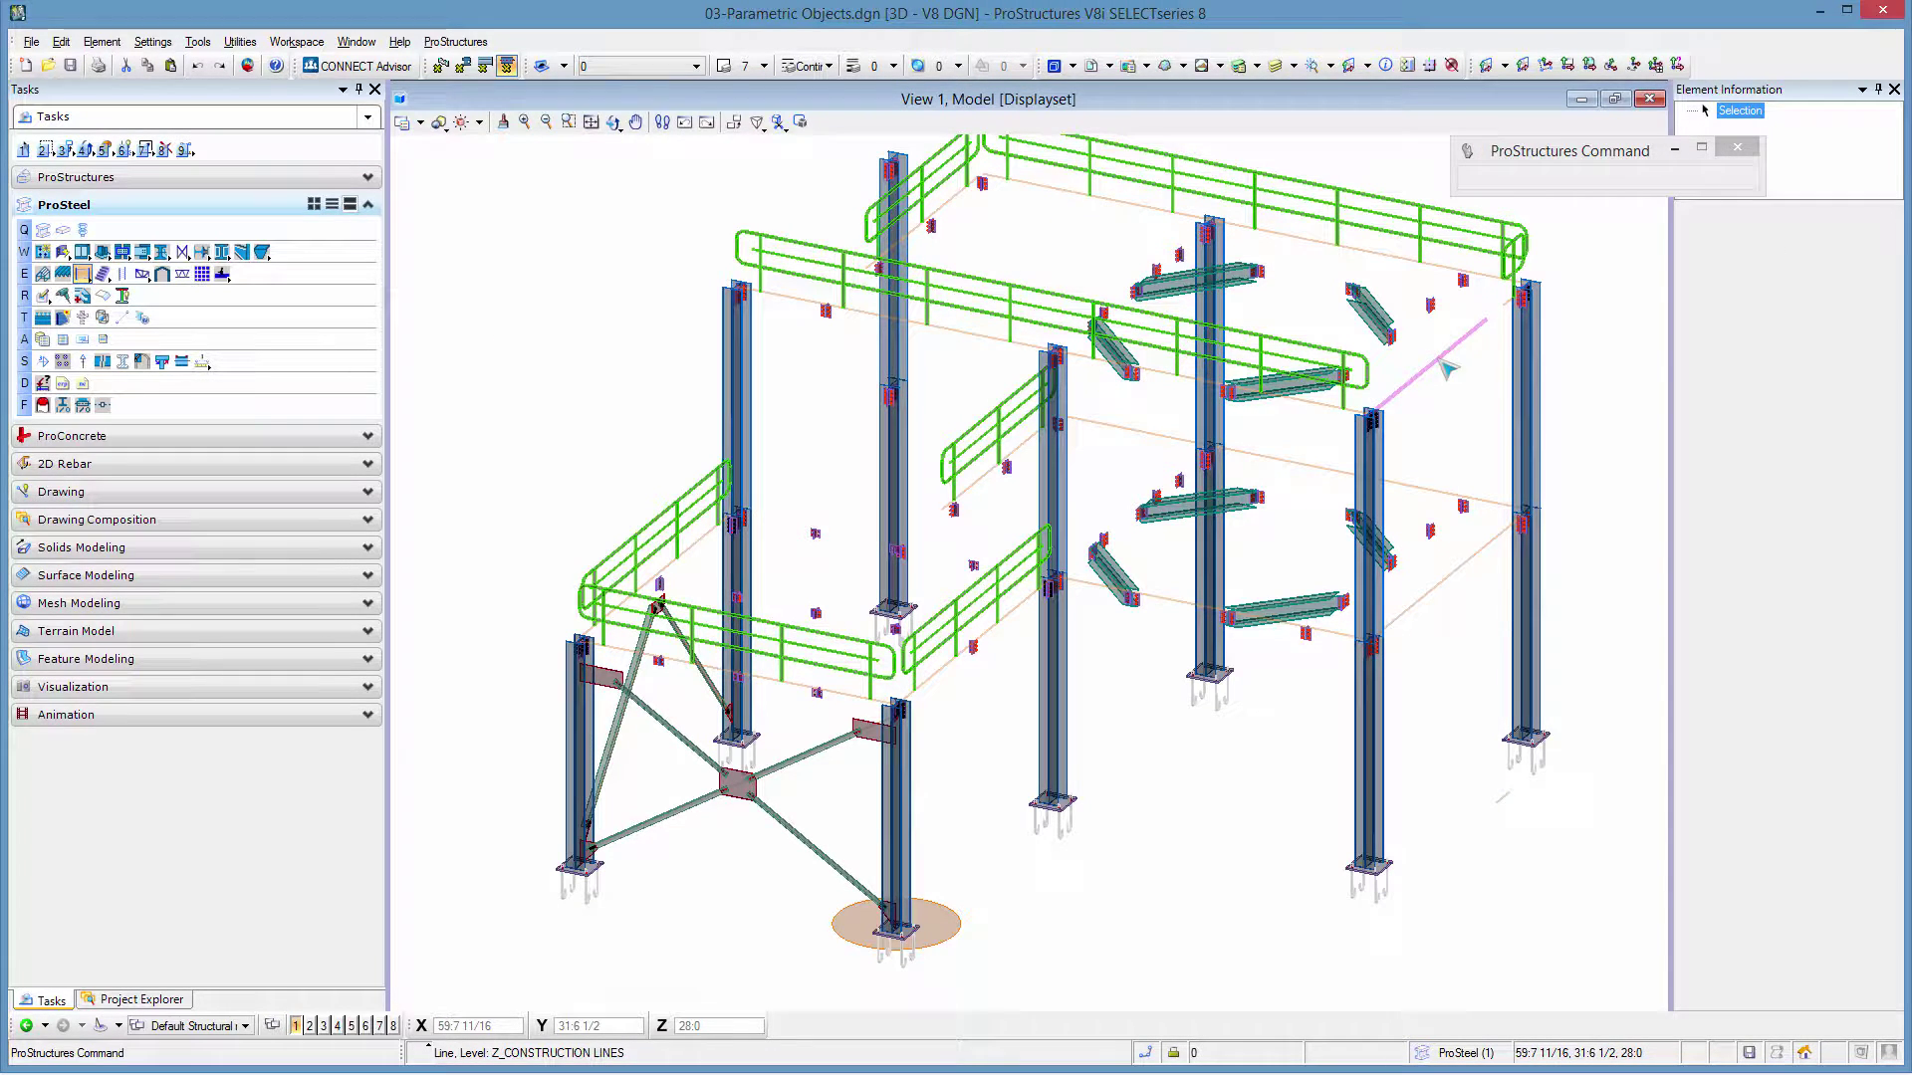
click(1446, 369)
click(478, 382)
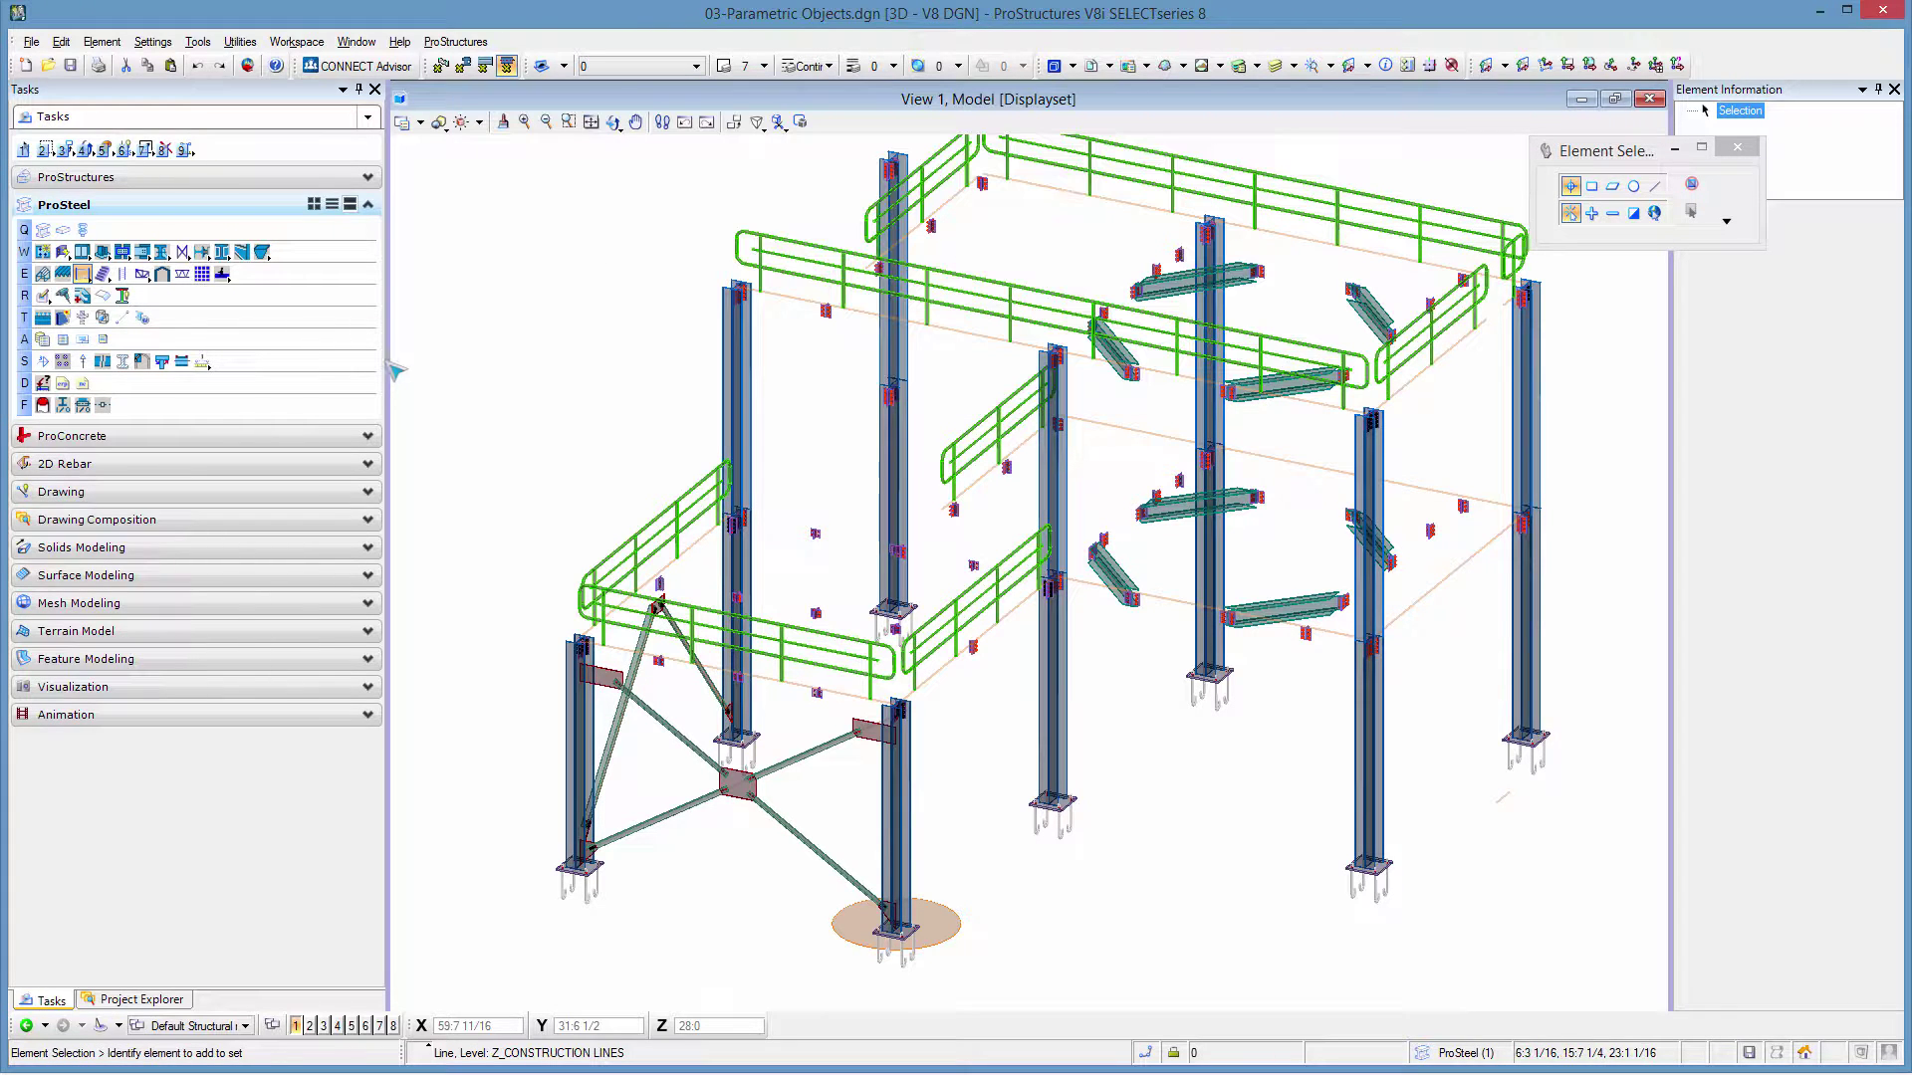
click(93, 284)
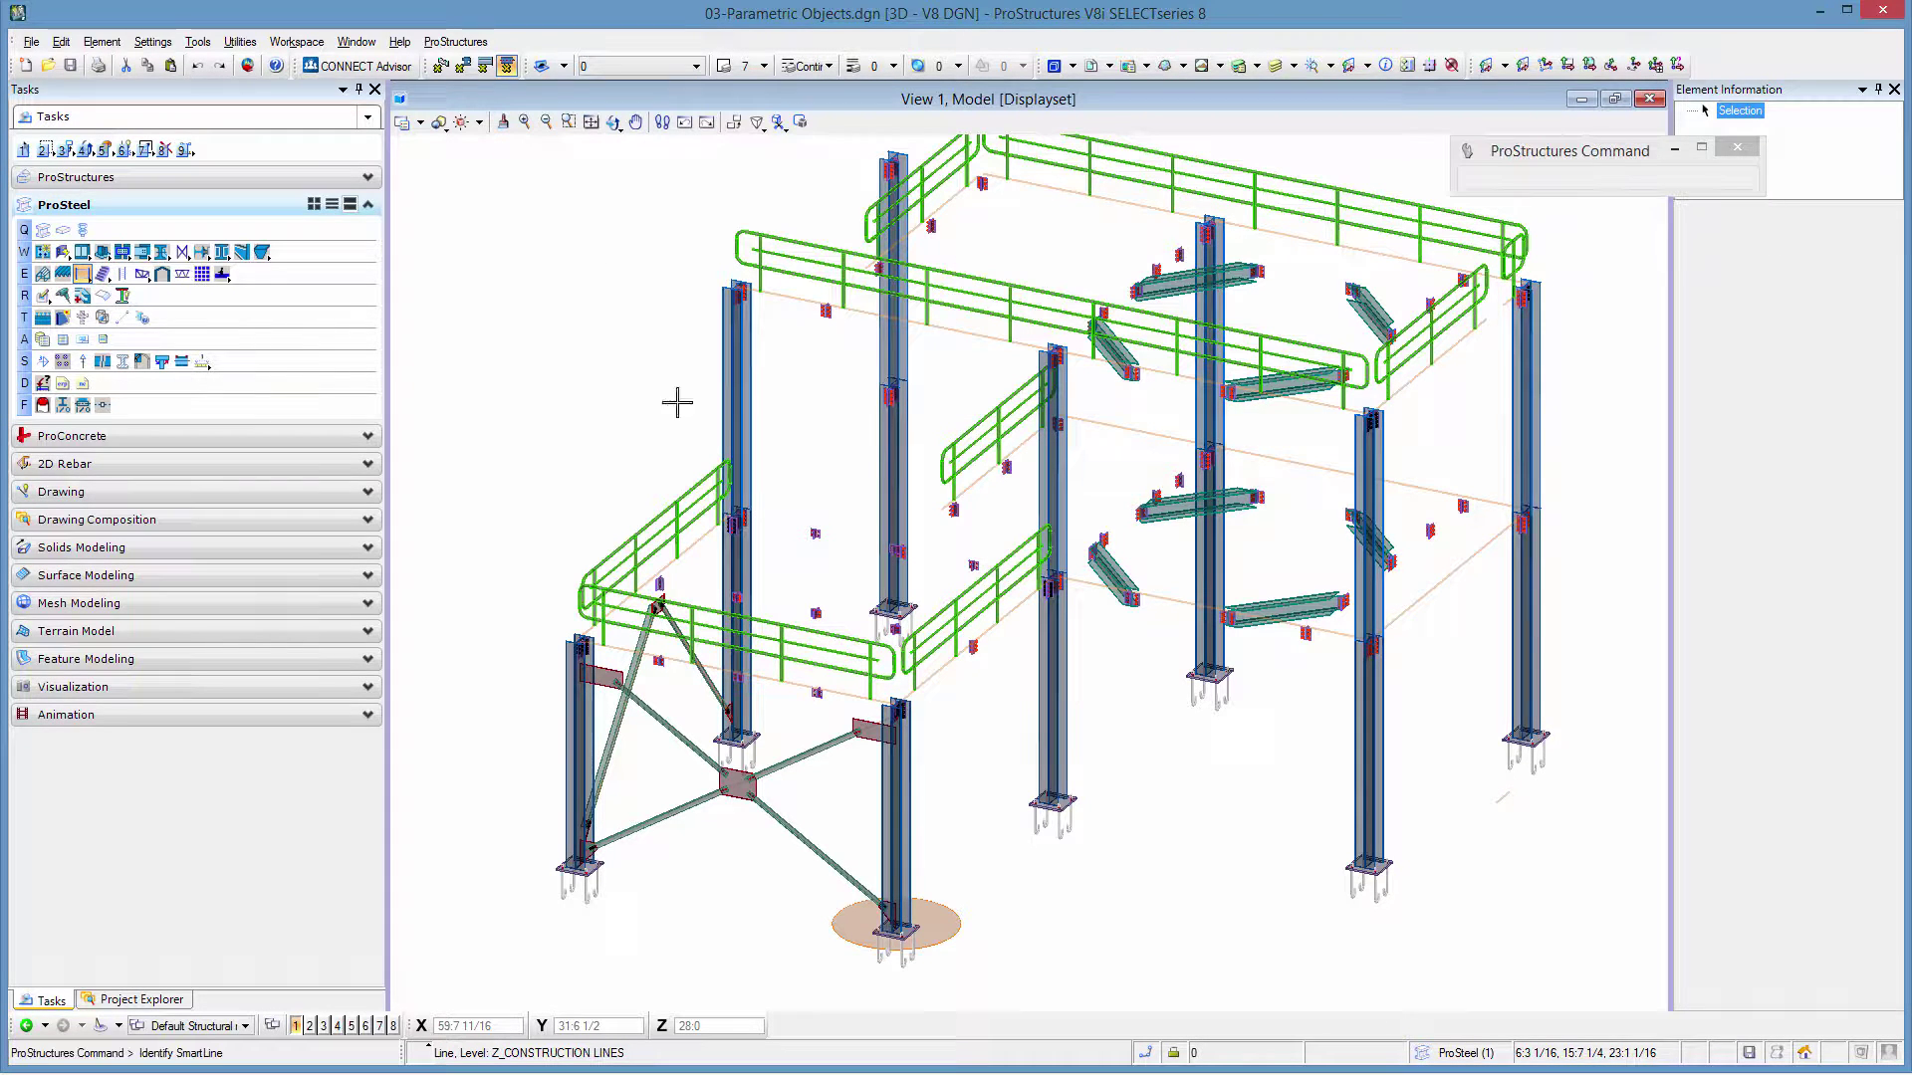
click(1281, 459)
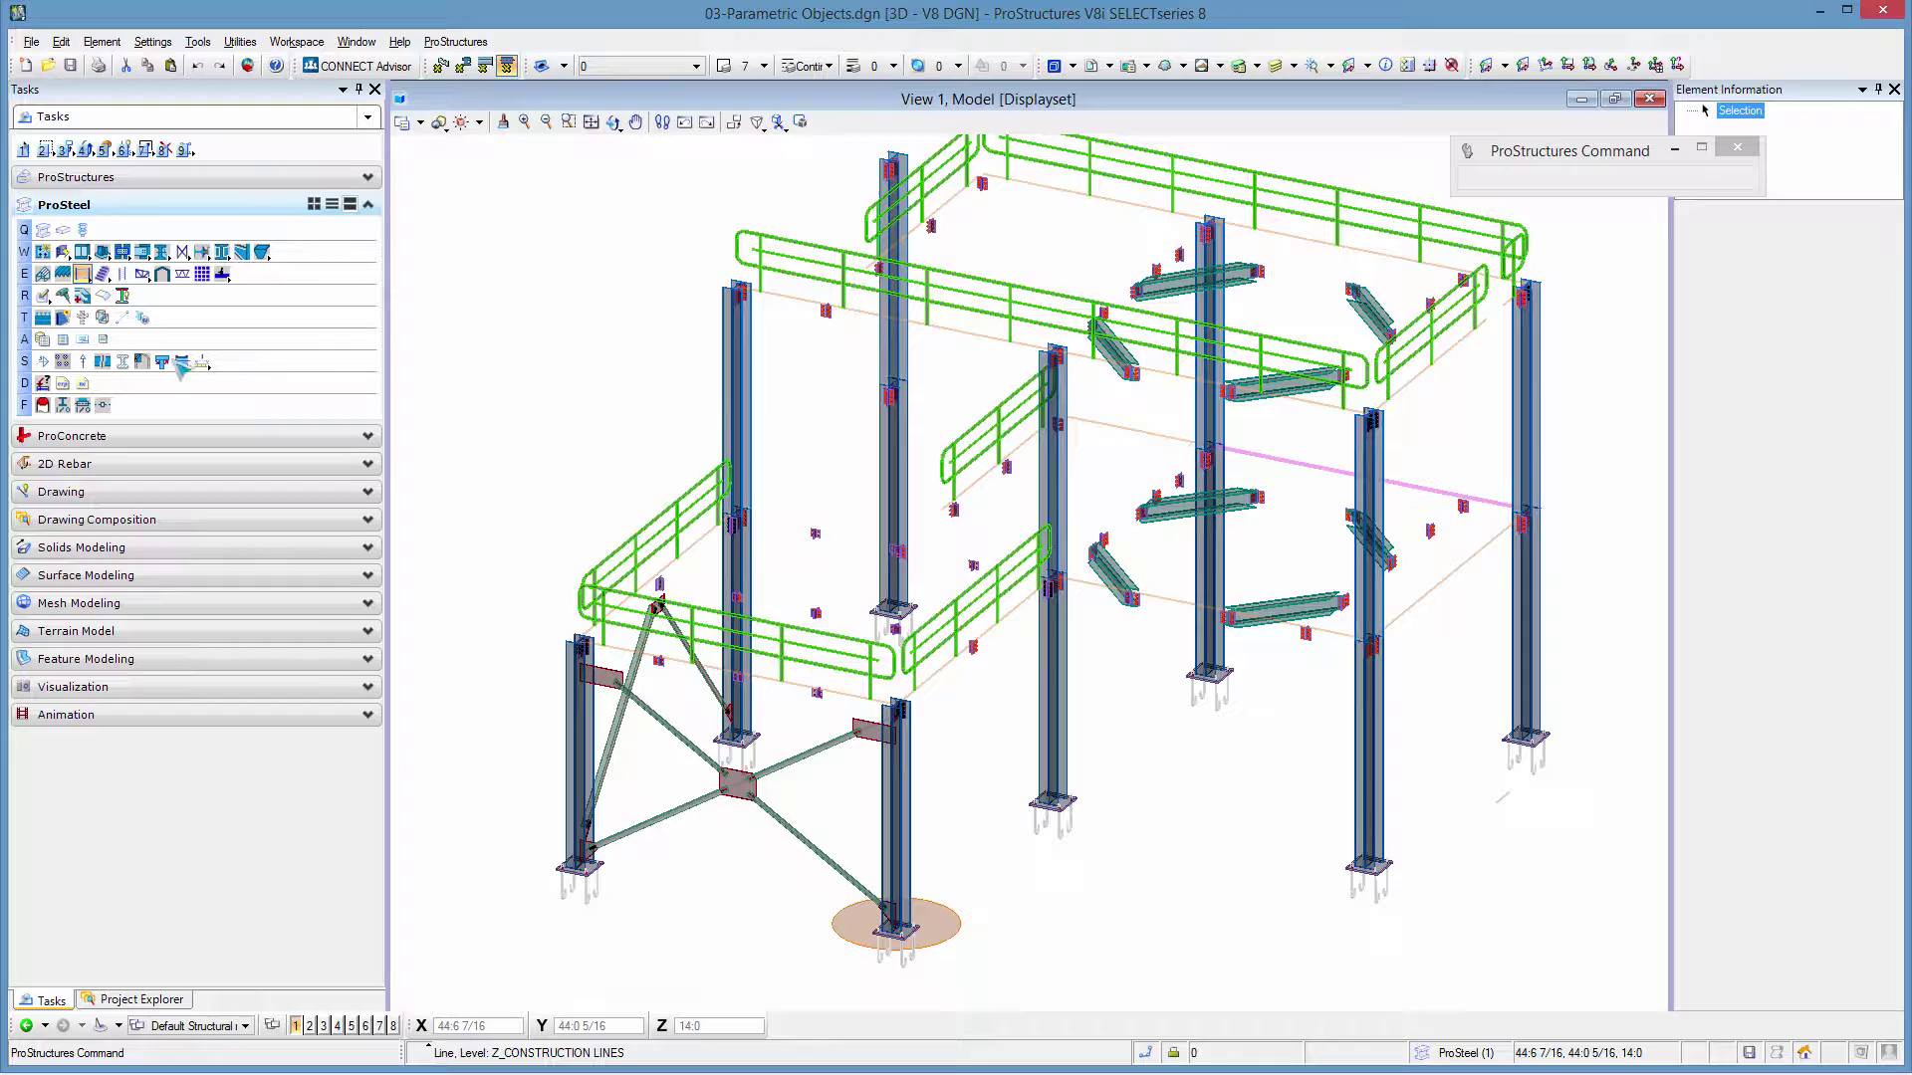
click(478, 383)
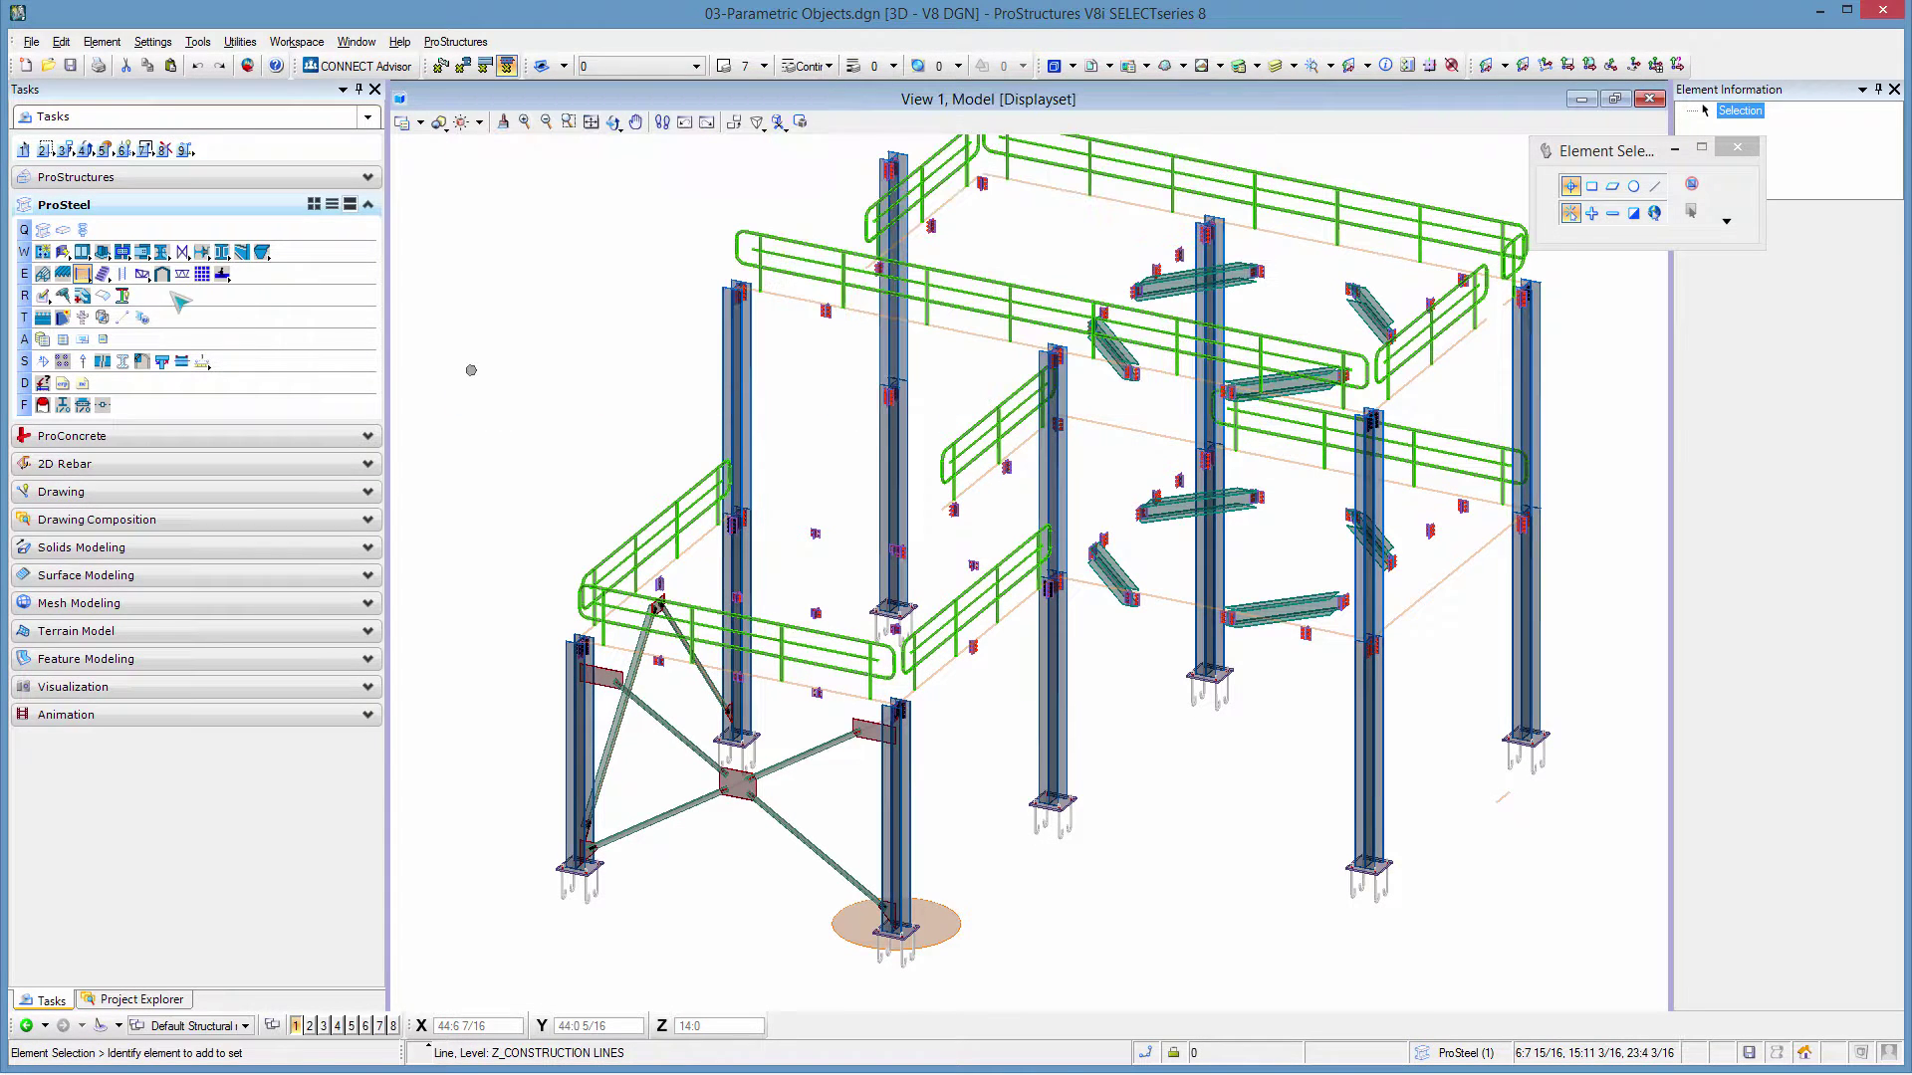
- Place handrails along the middle inner, lower middle and lower right floor edges
click(84, 278)
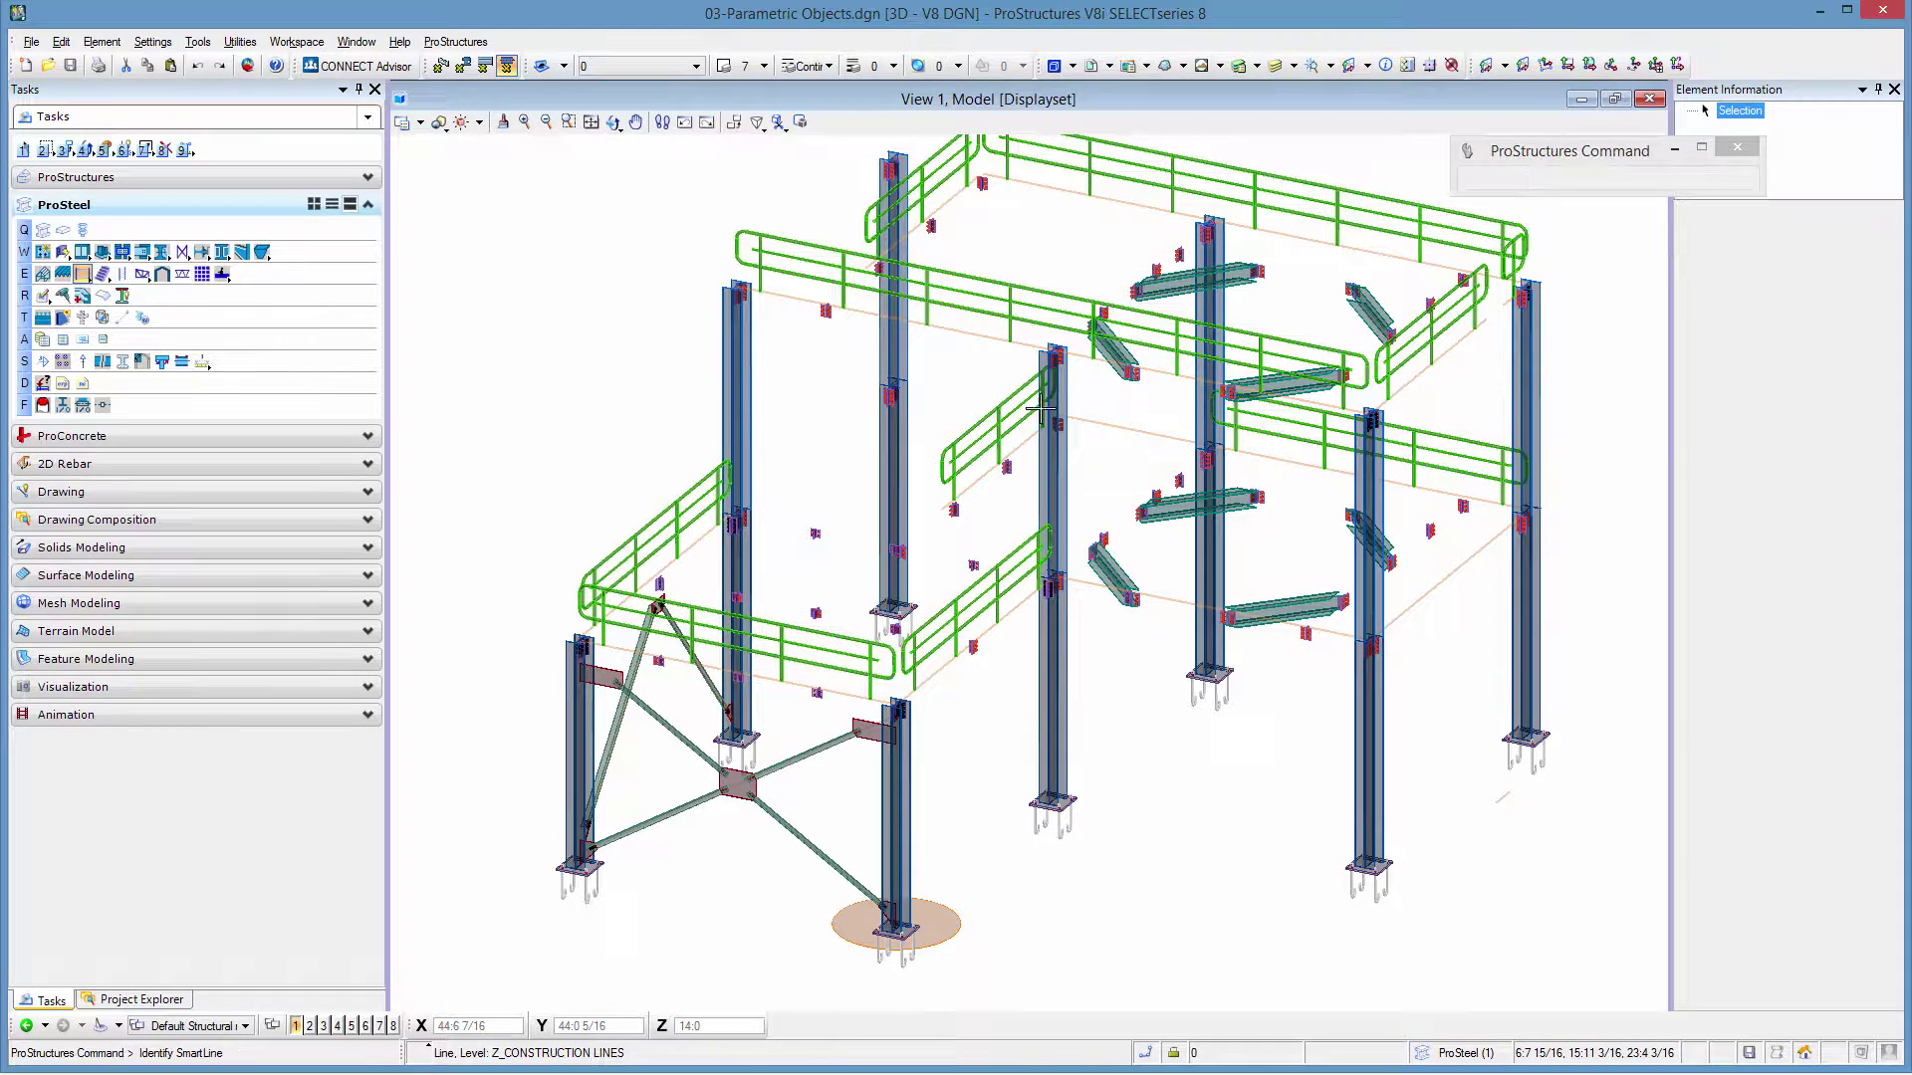
click(1135, 428)
click(1140, 436)
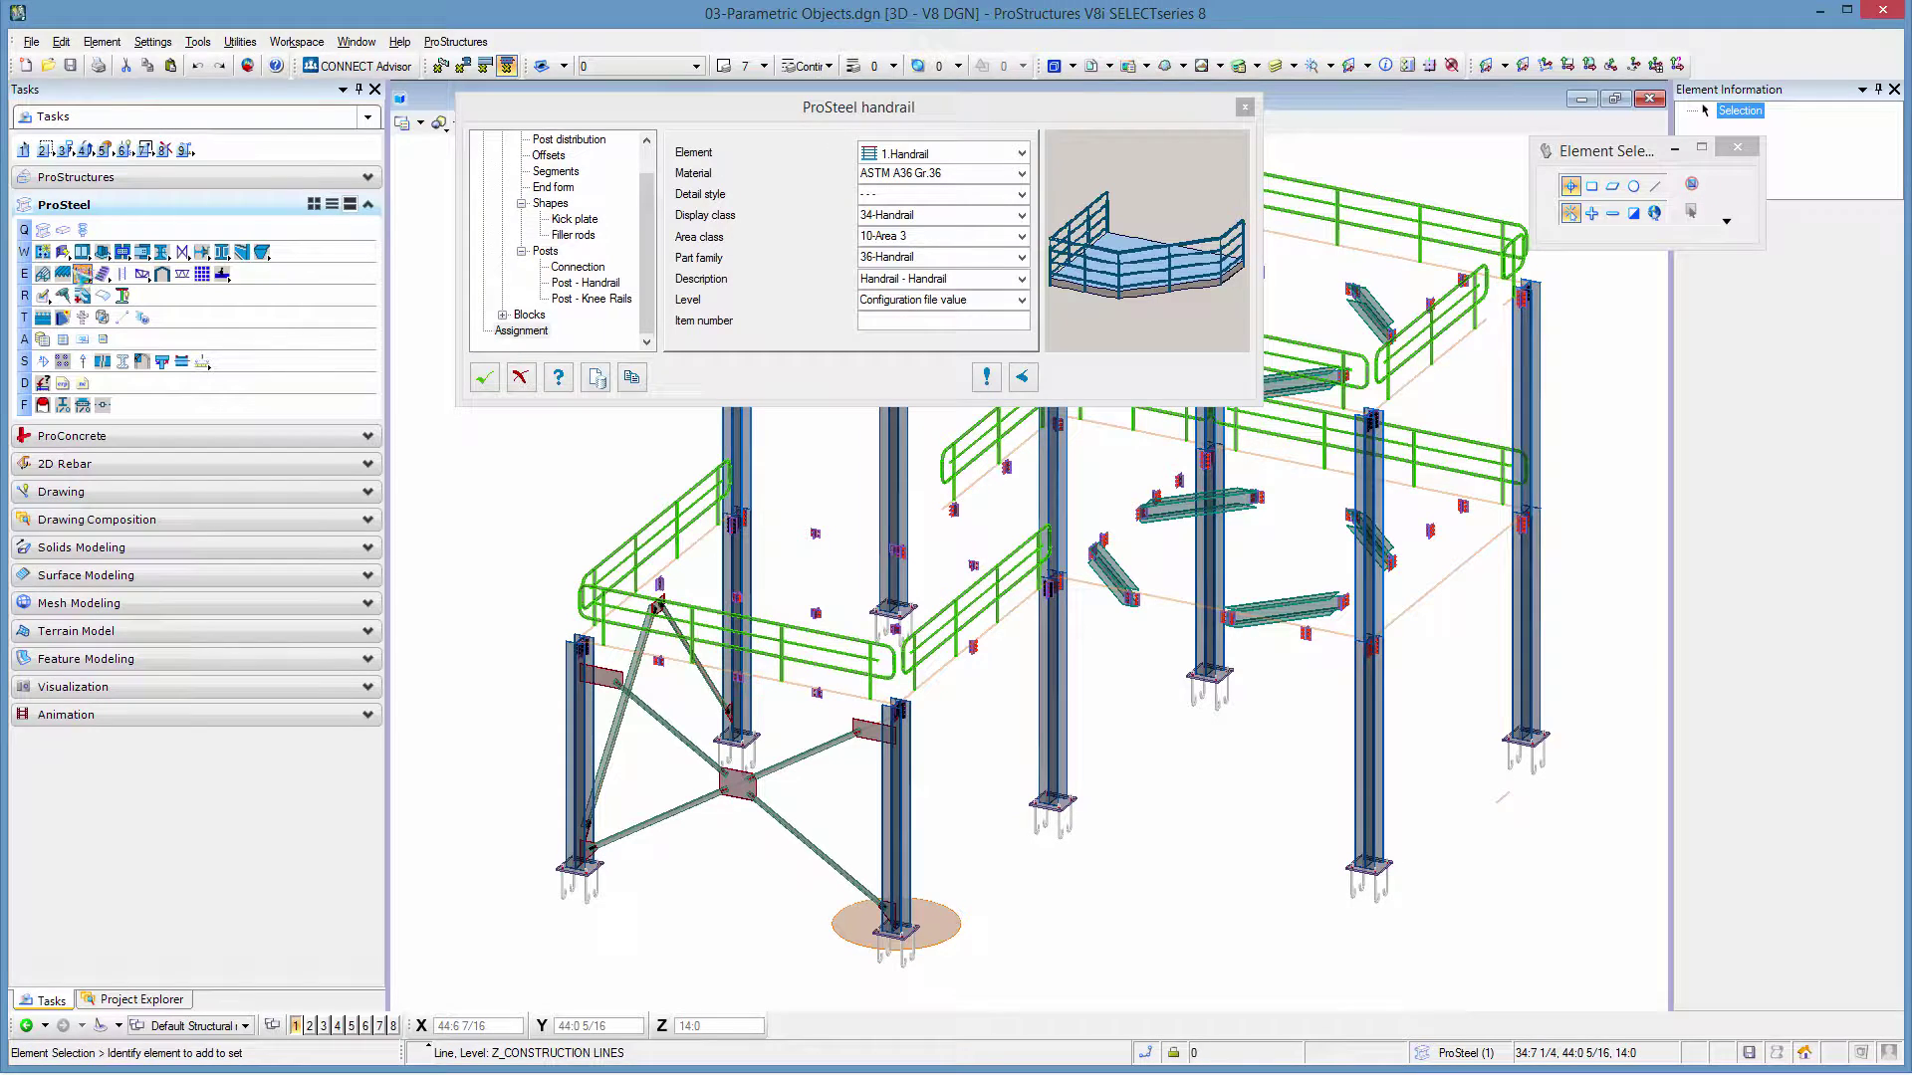
click(485, 378)
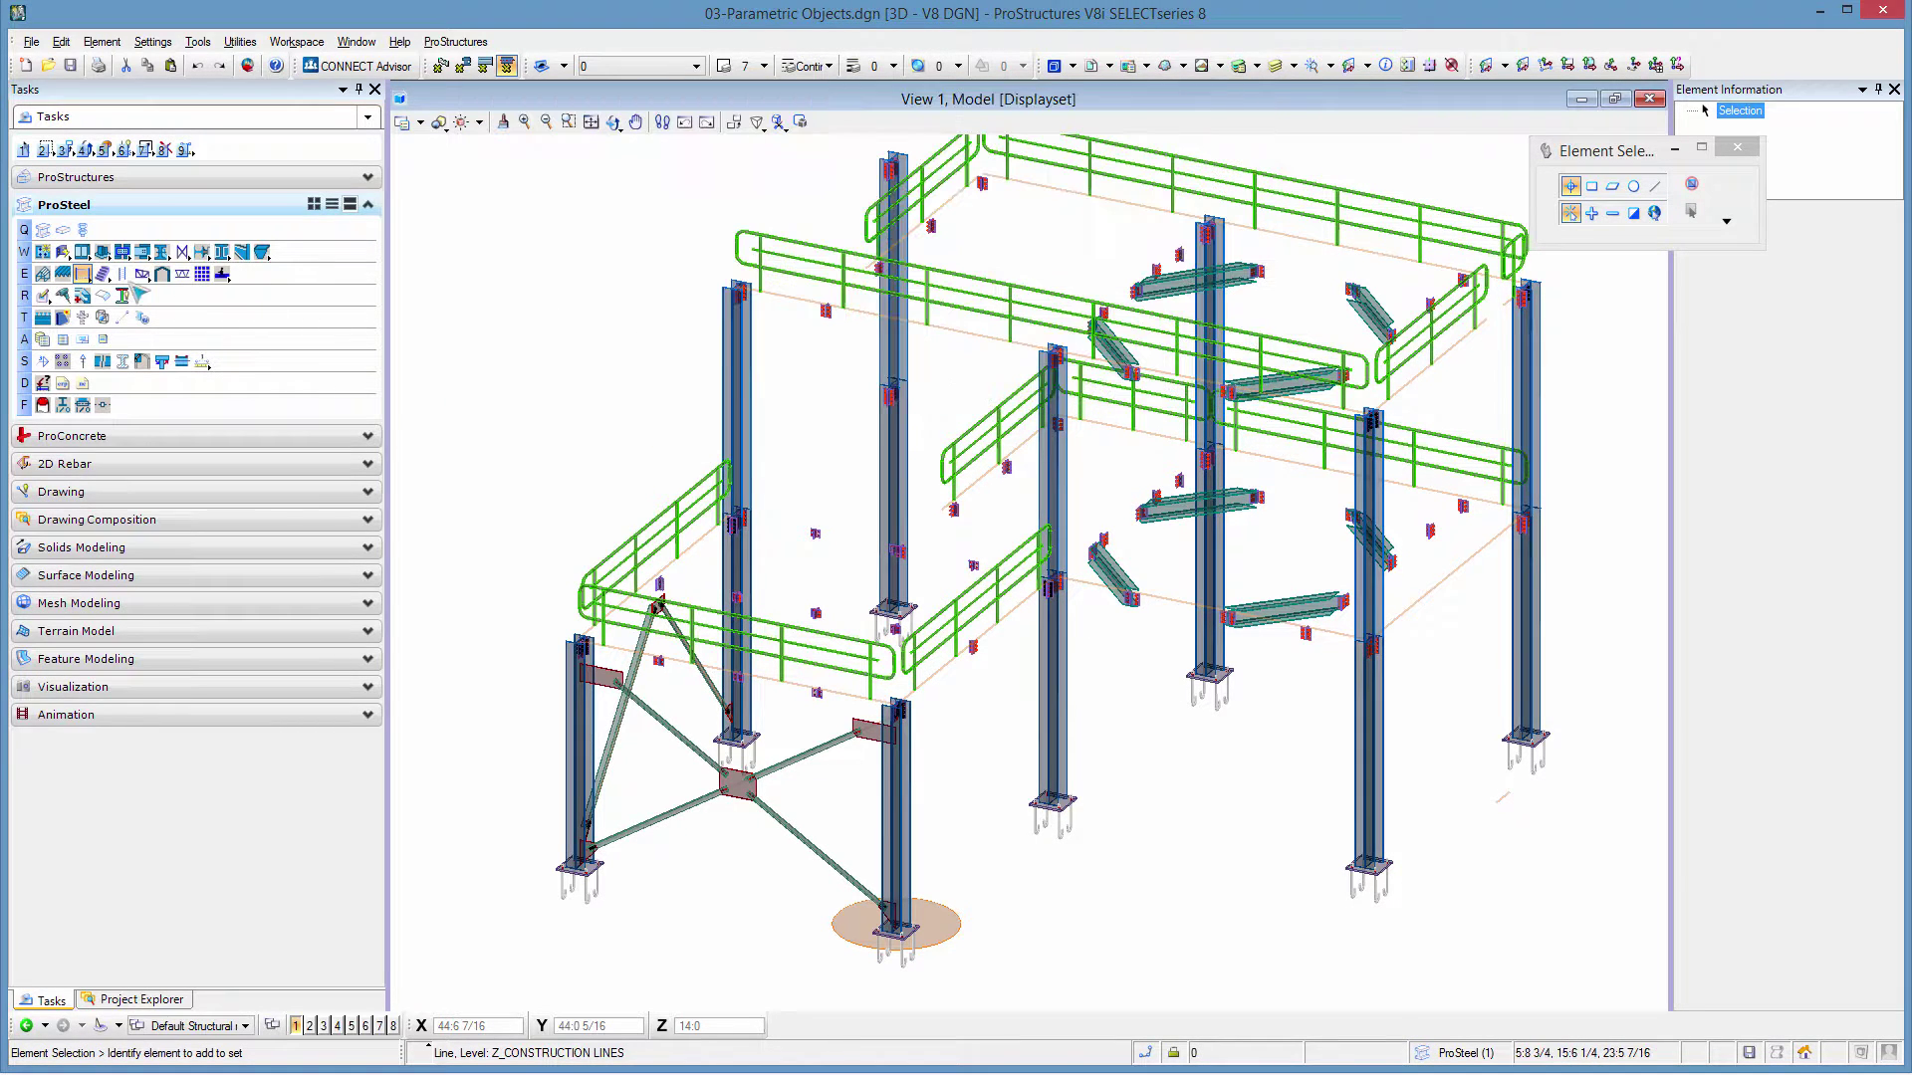
click(88, 293)
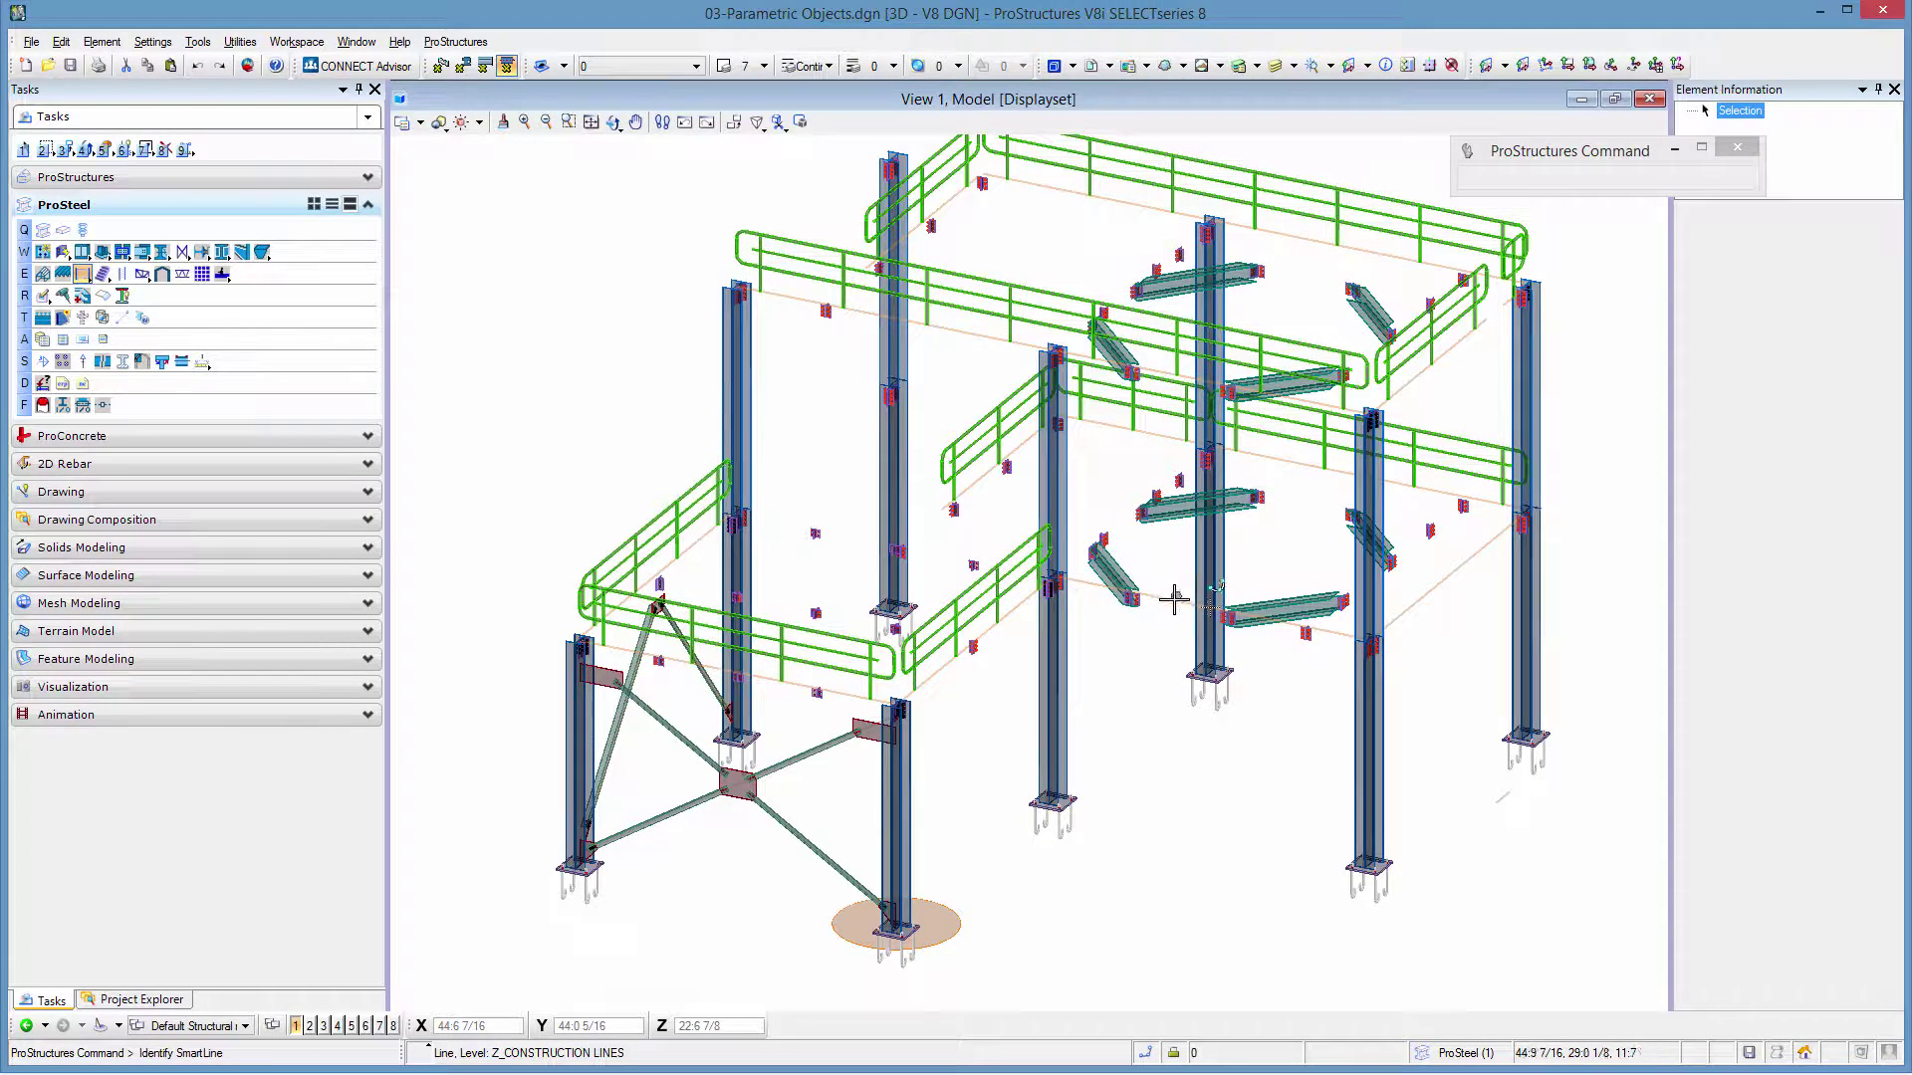
click(527, 384)
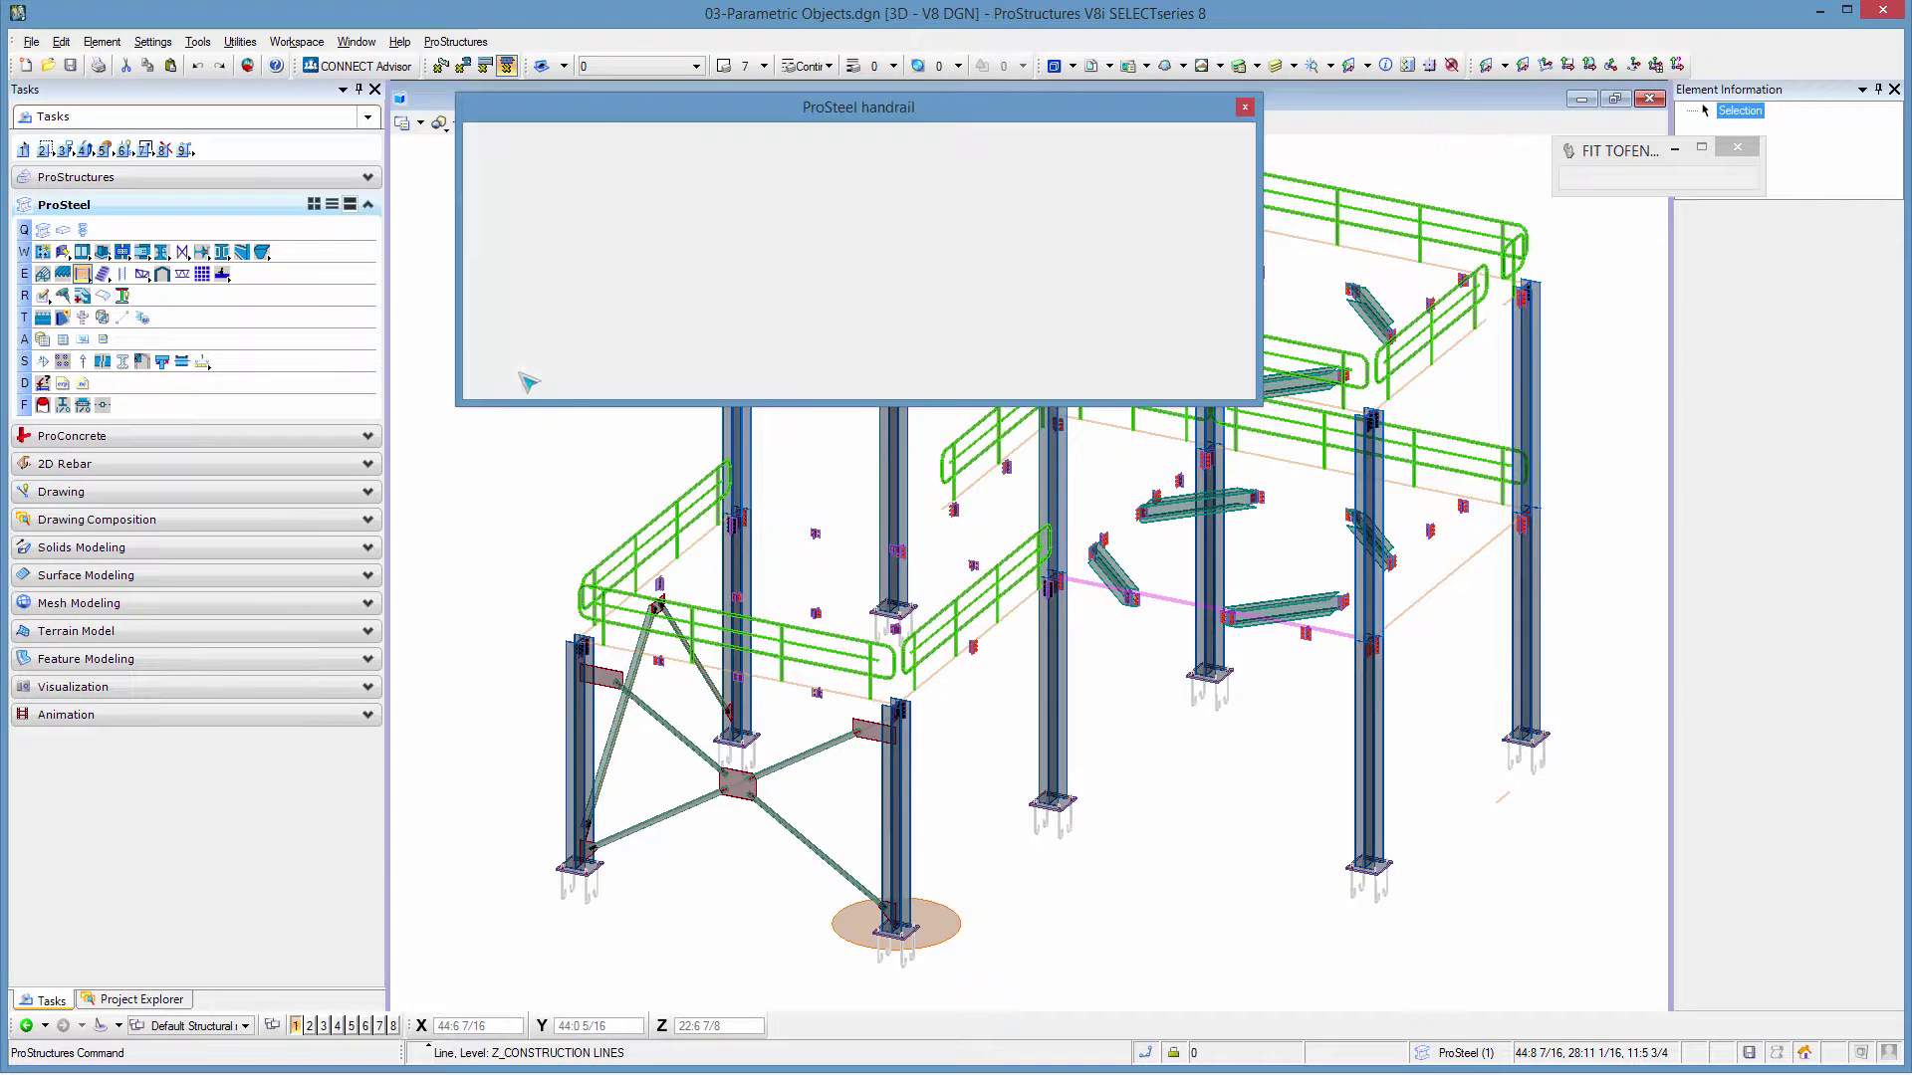
click(494, 377)
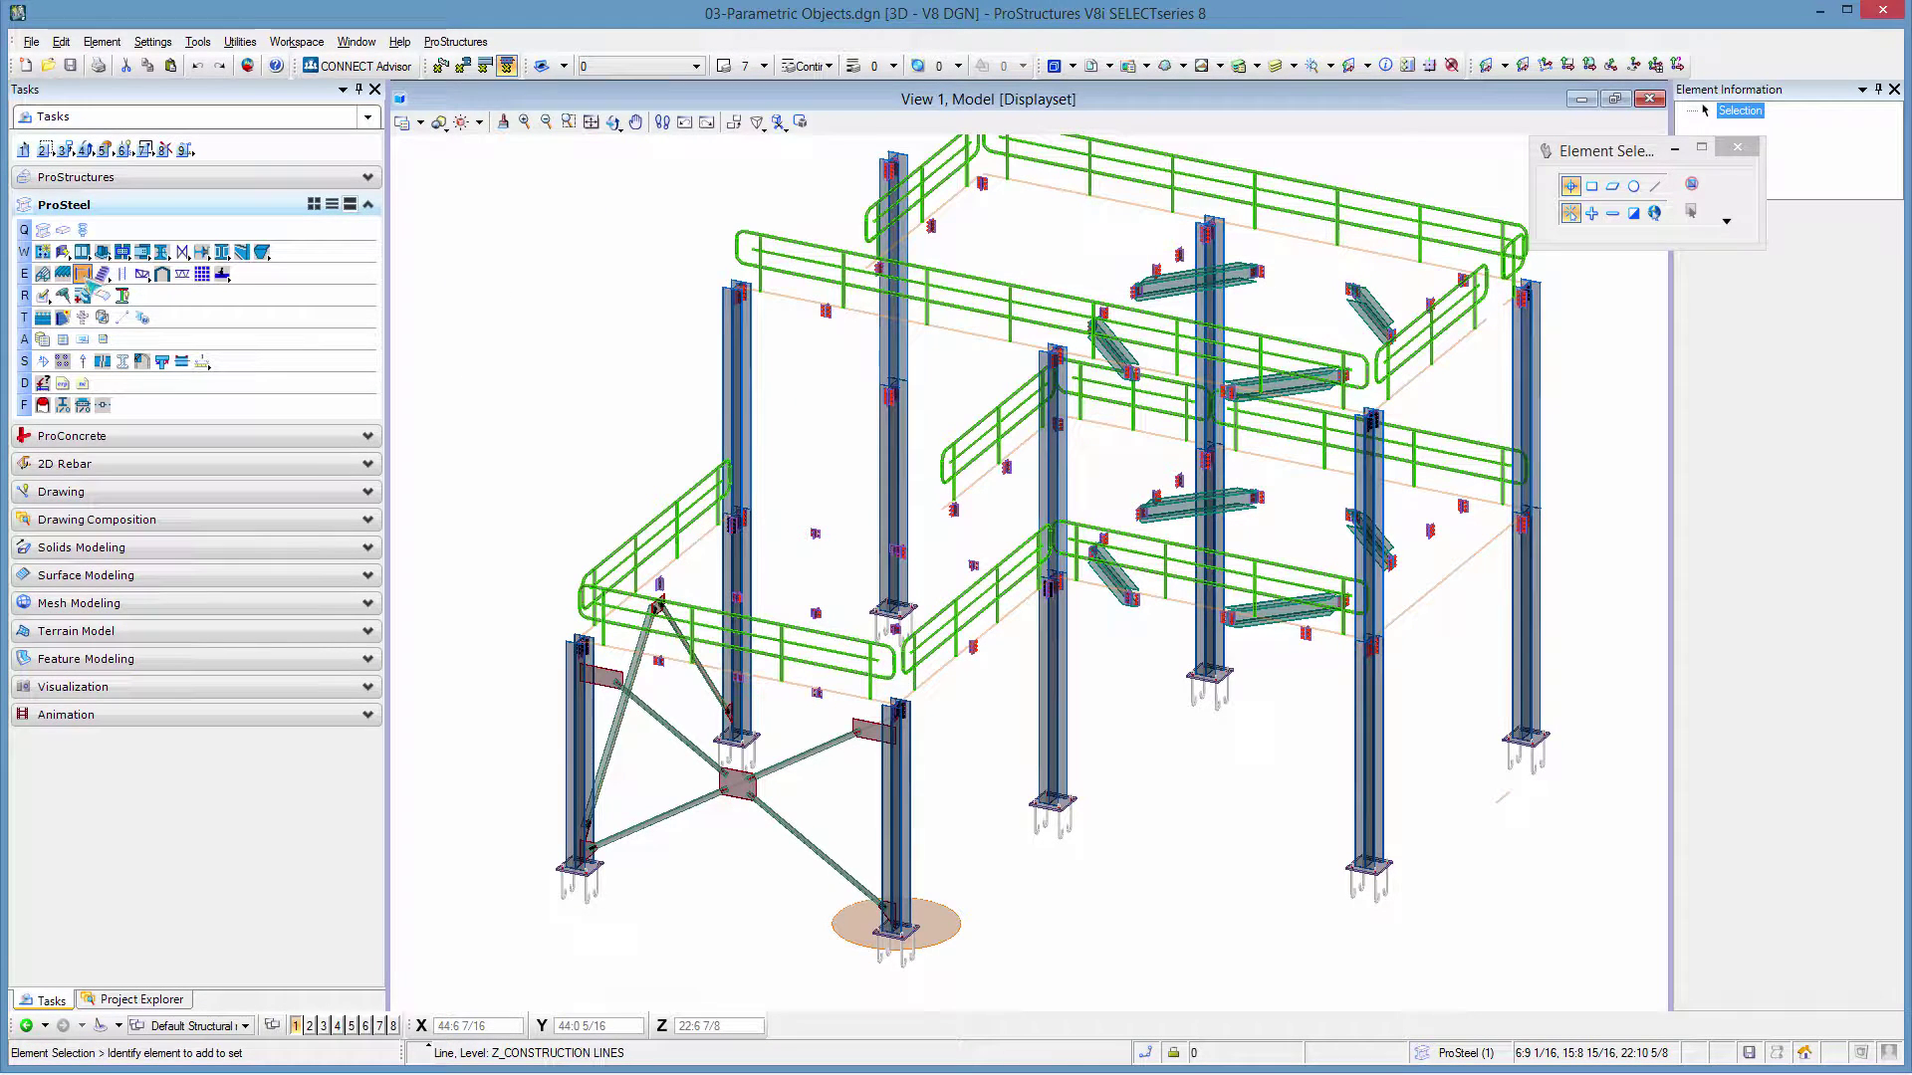
click(86, 293)
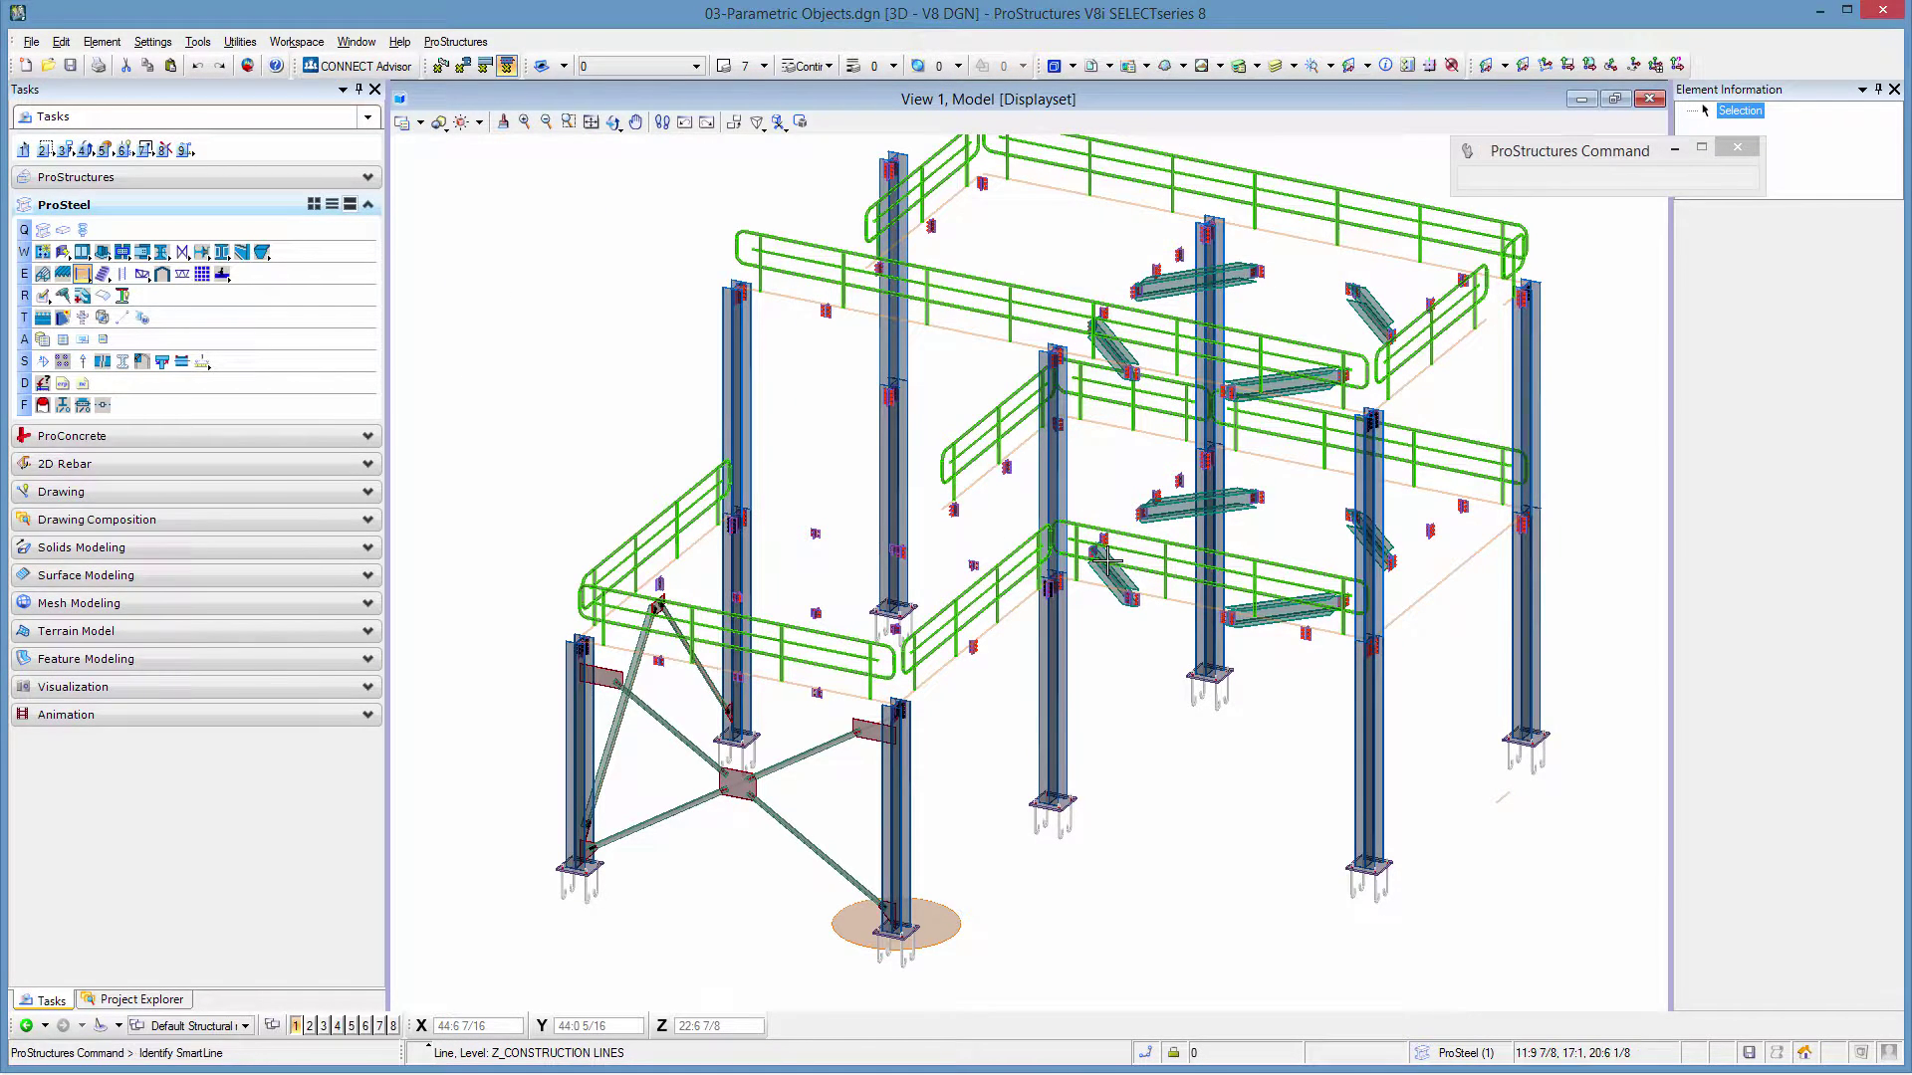
click(1445, 580)
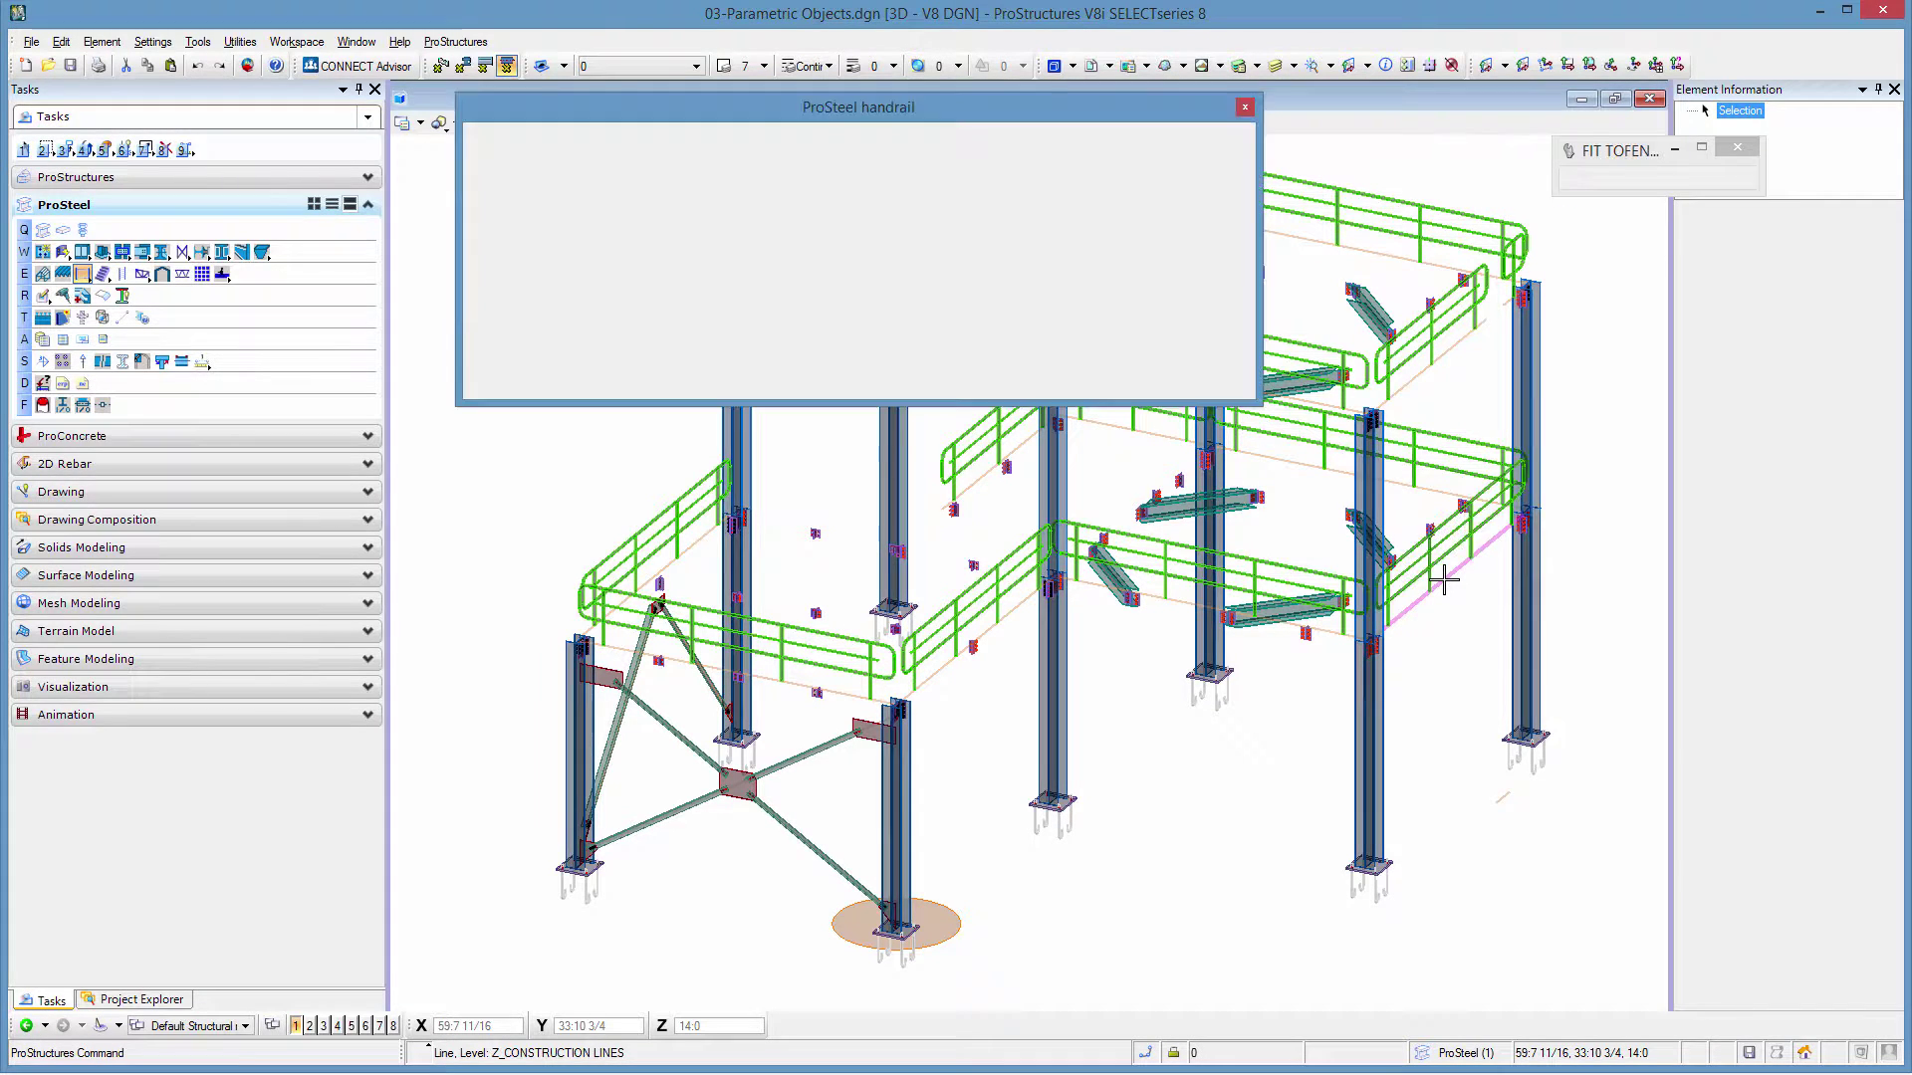
click(486, 384)
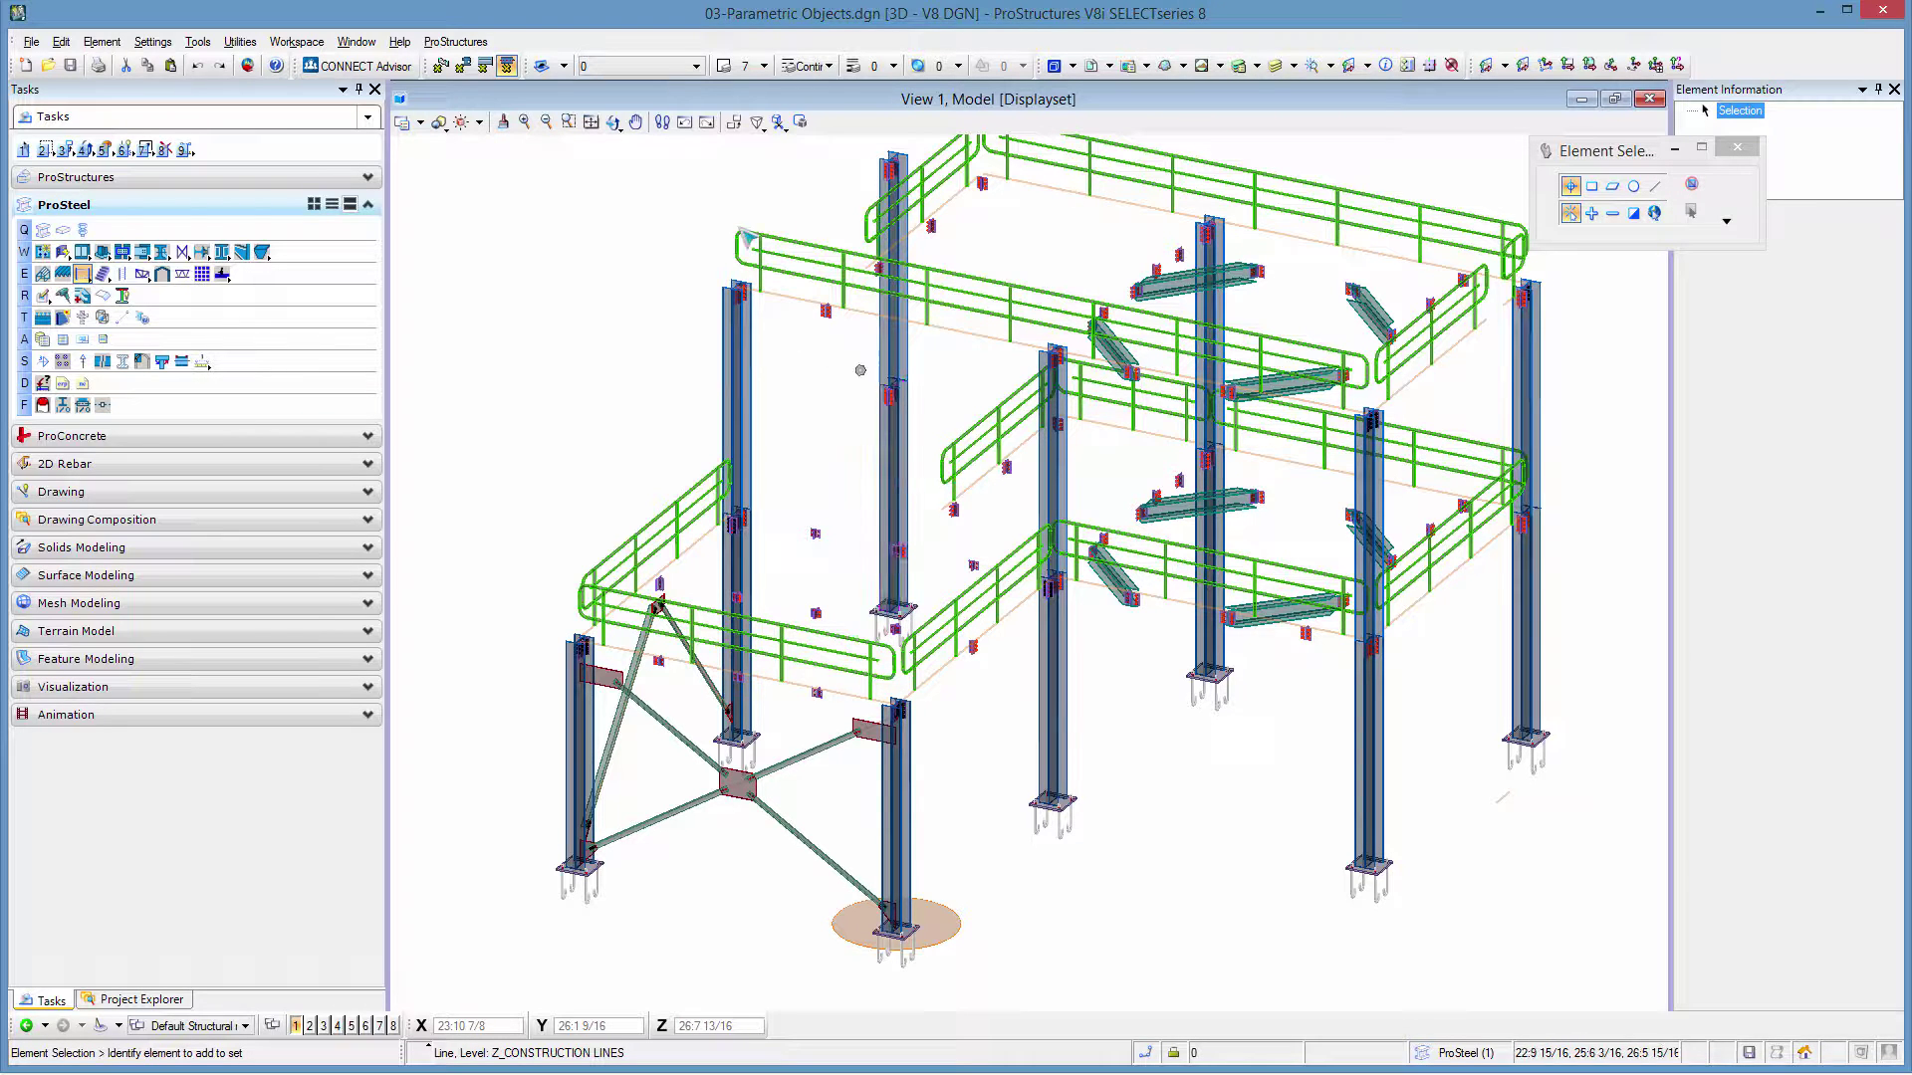
click(615, 120)
click(665, 179)
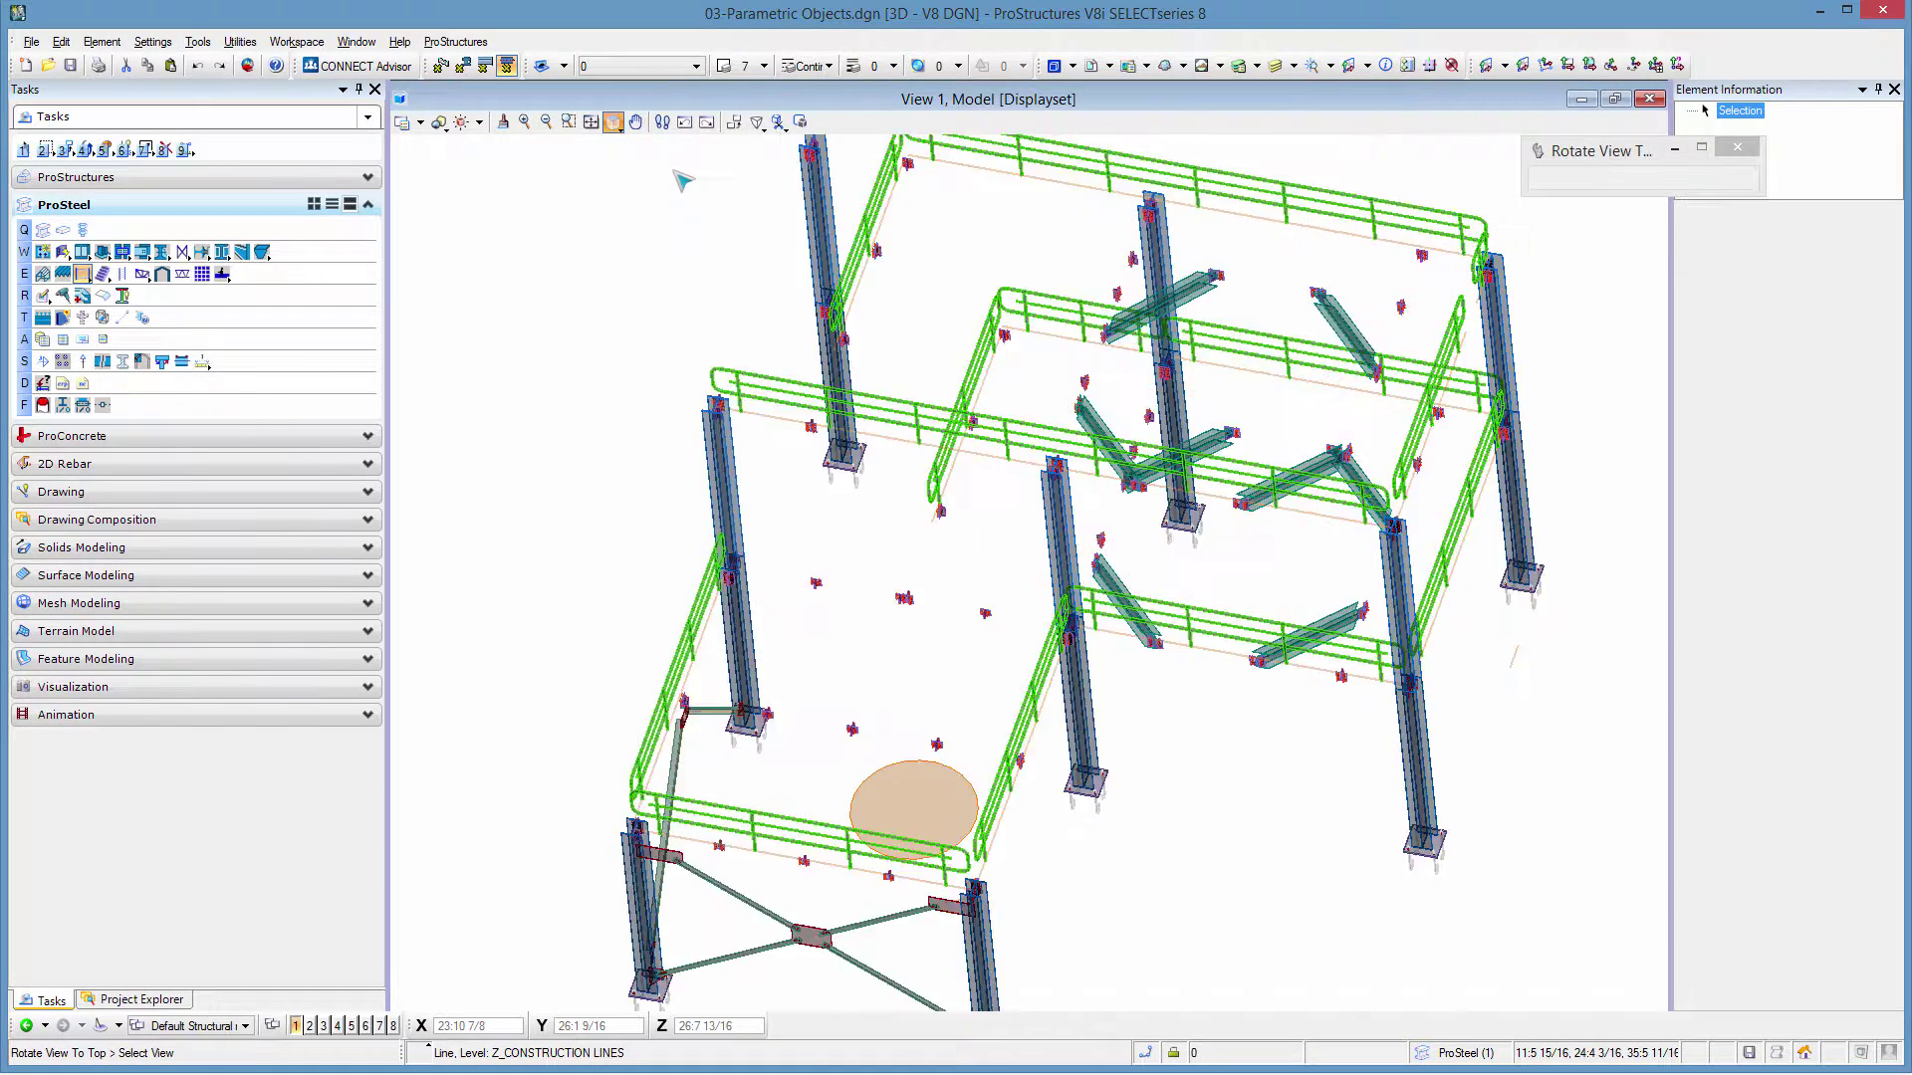
scroll(1102, 679, up, 2)
scroll(1102, 672, up, 2)
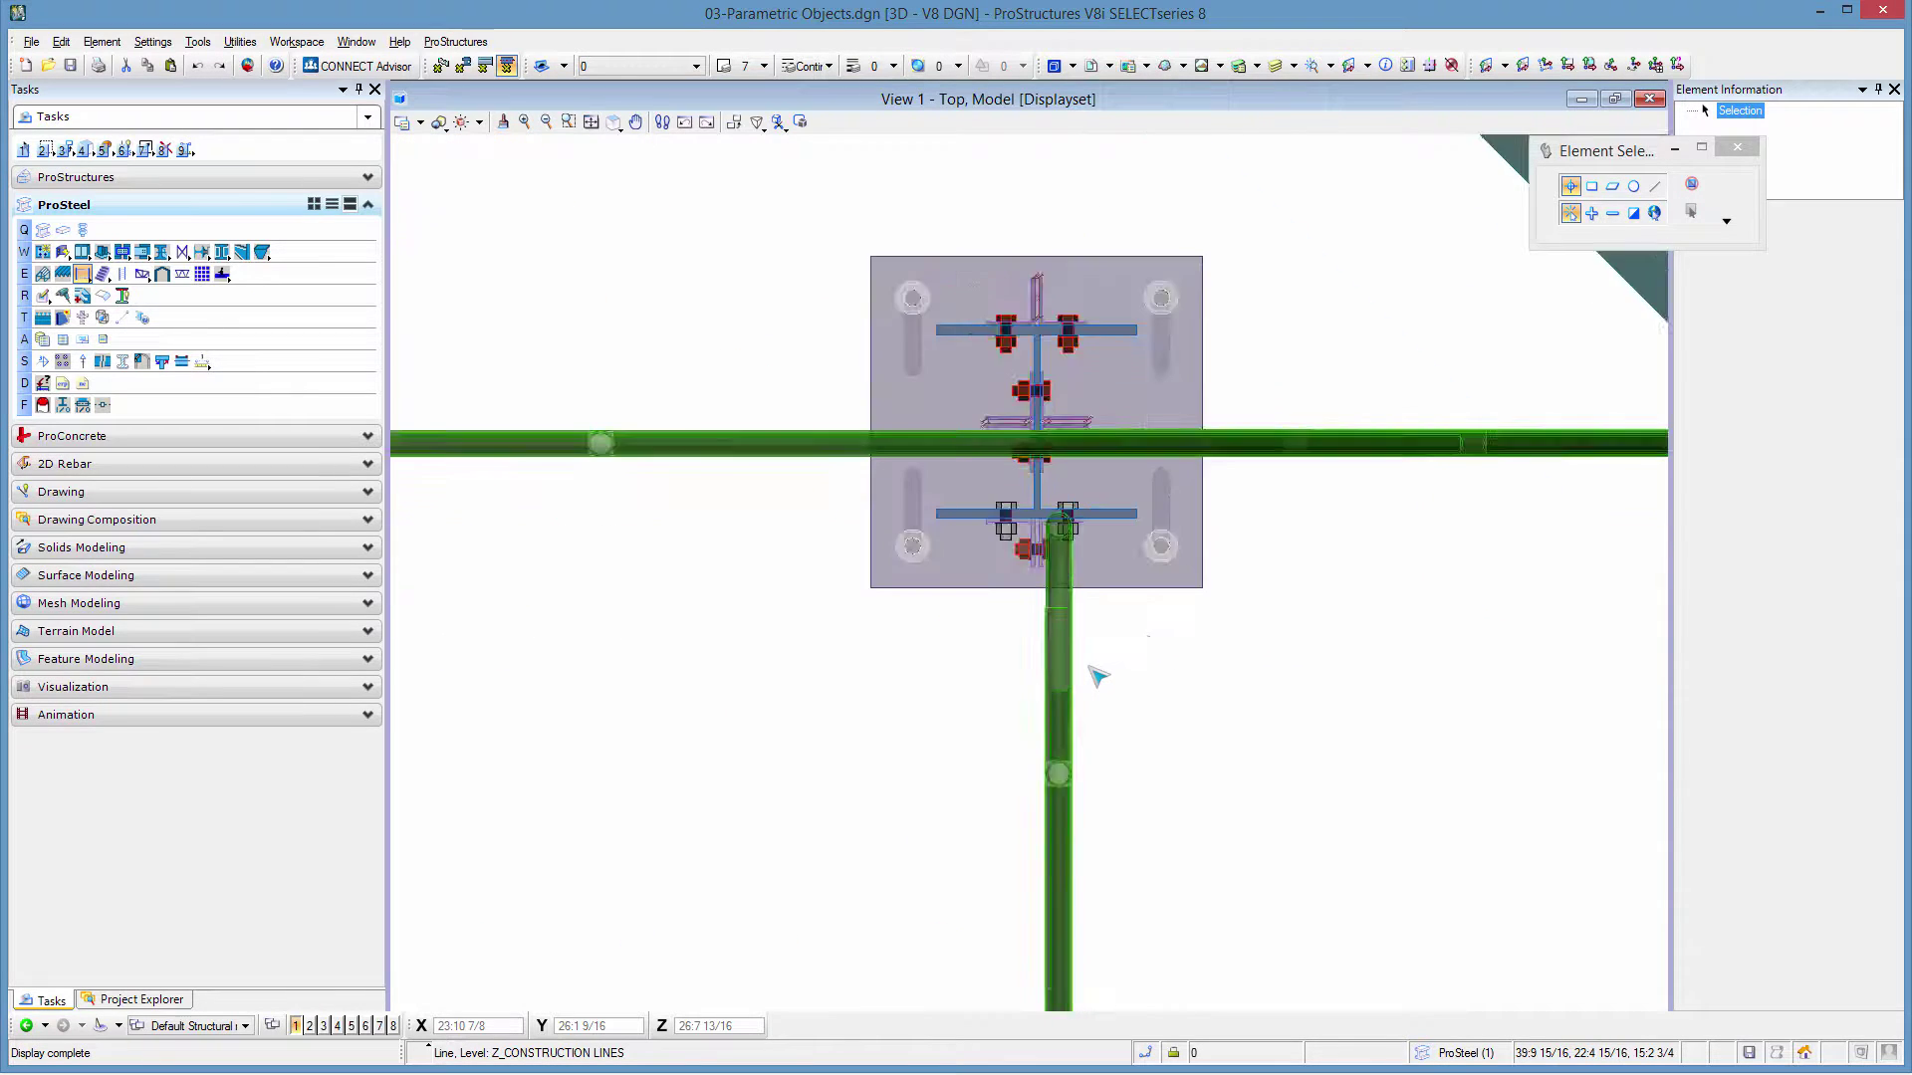
scroll(1091, 627, up, 1)
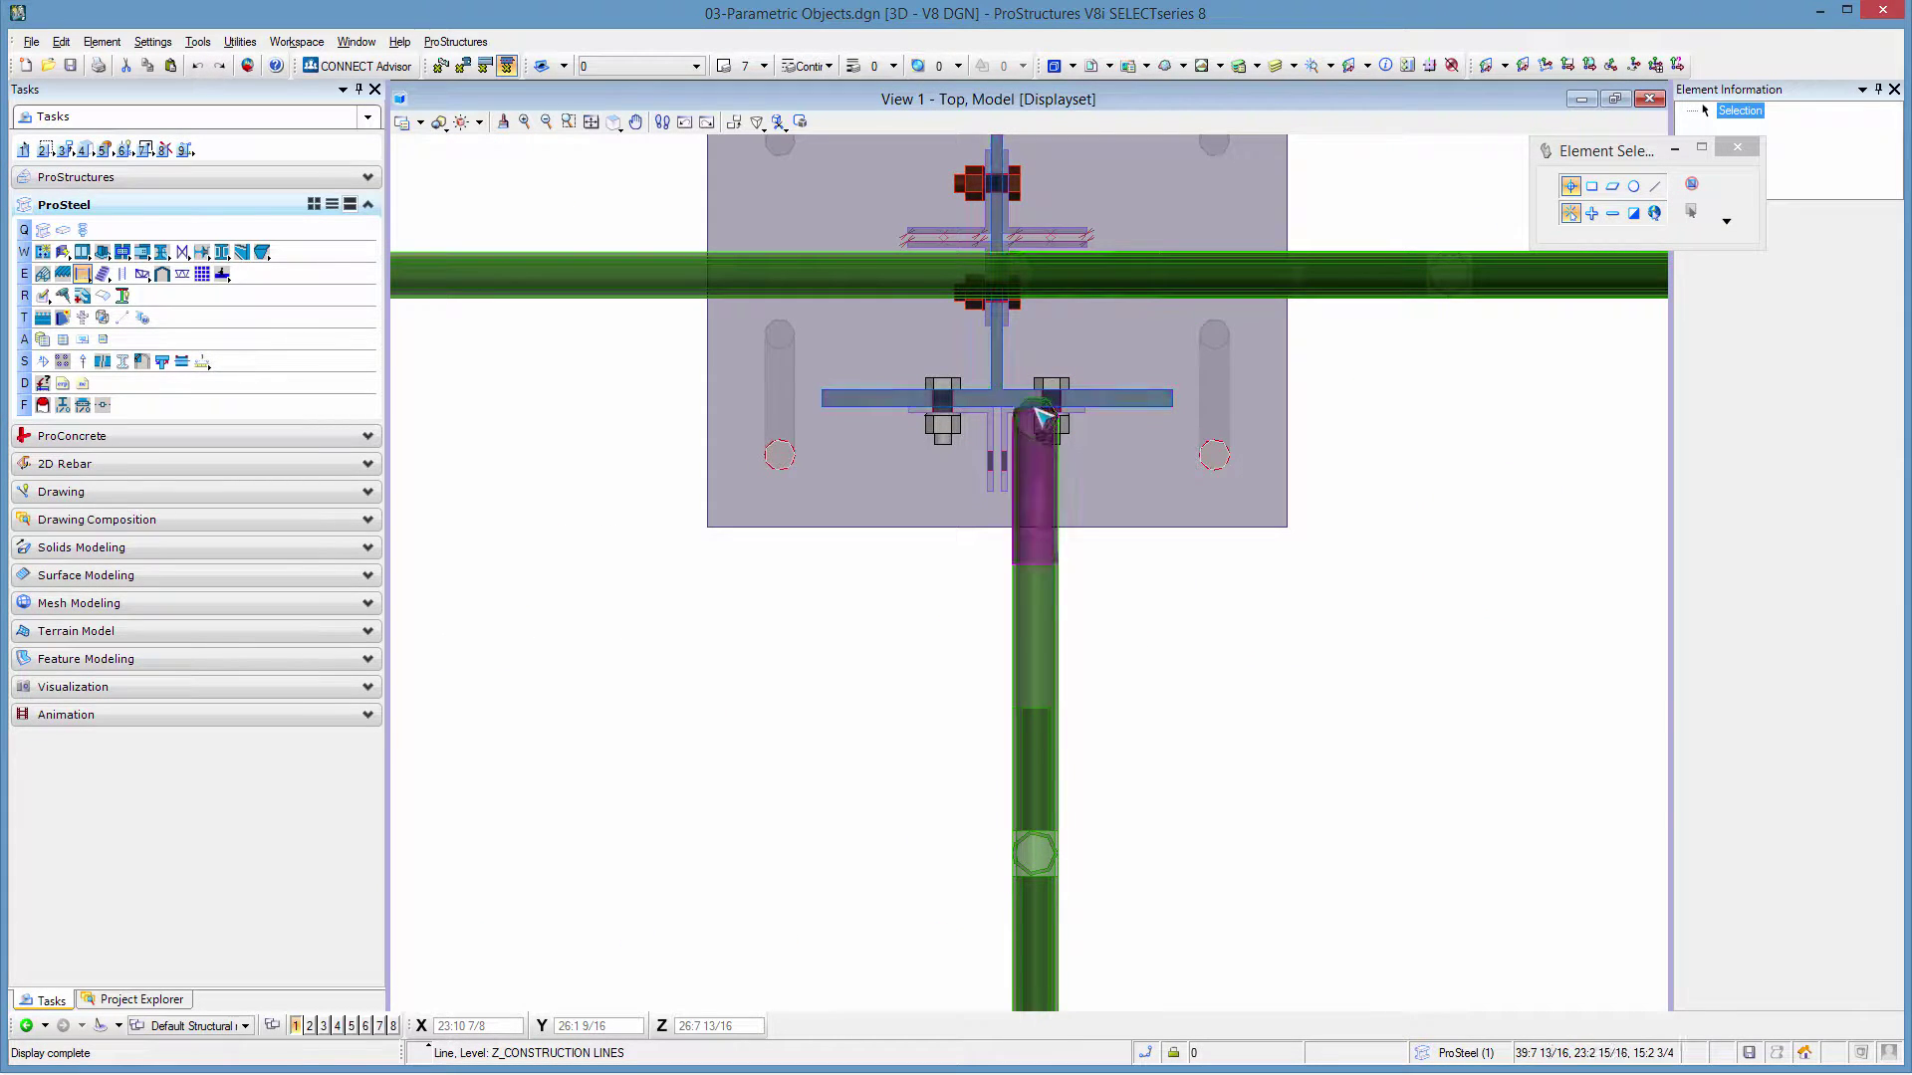
scroll(1300, 448, down, 4)
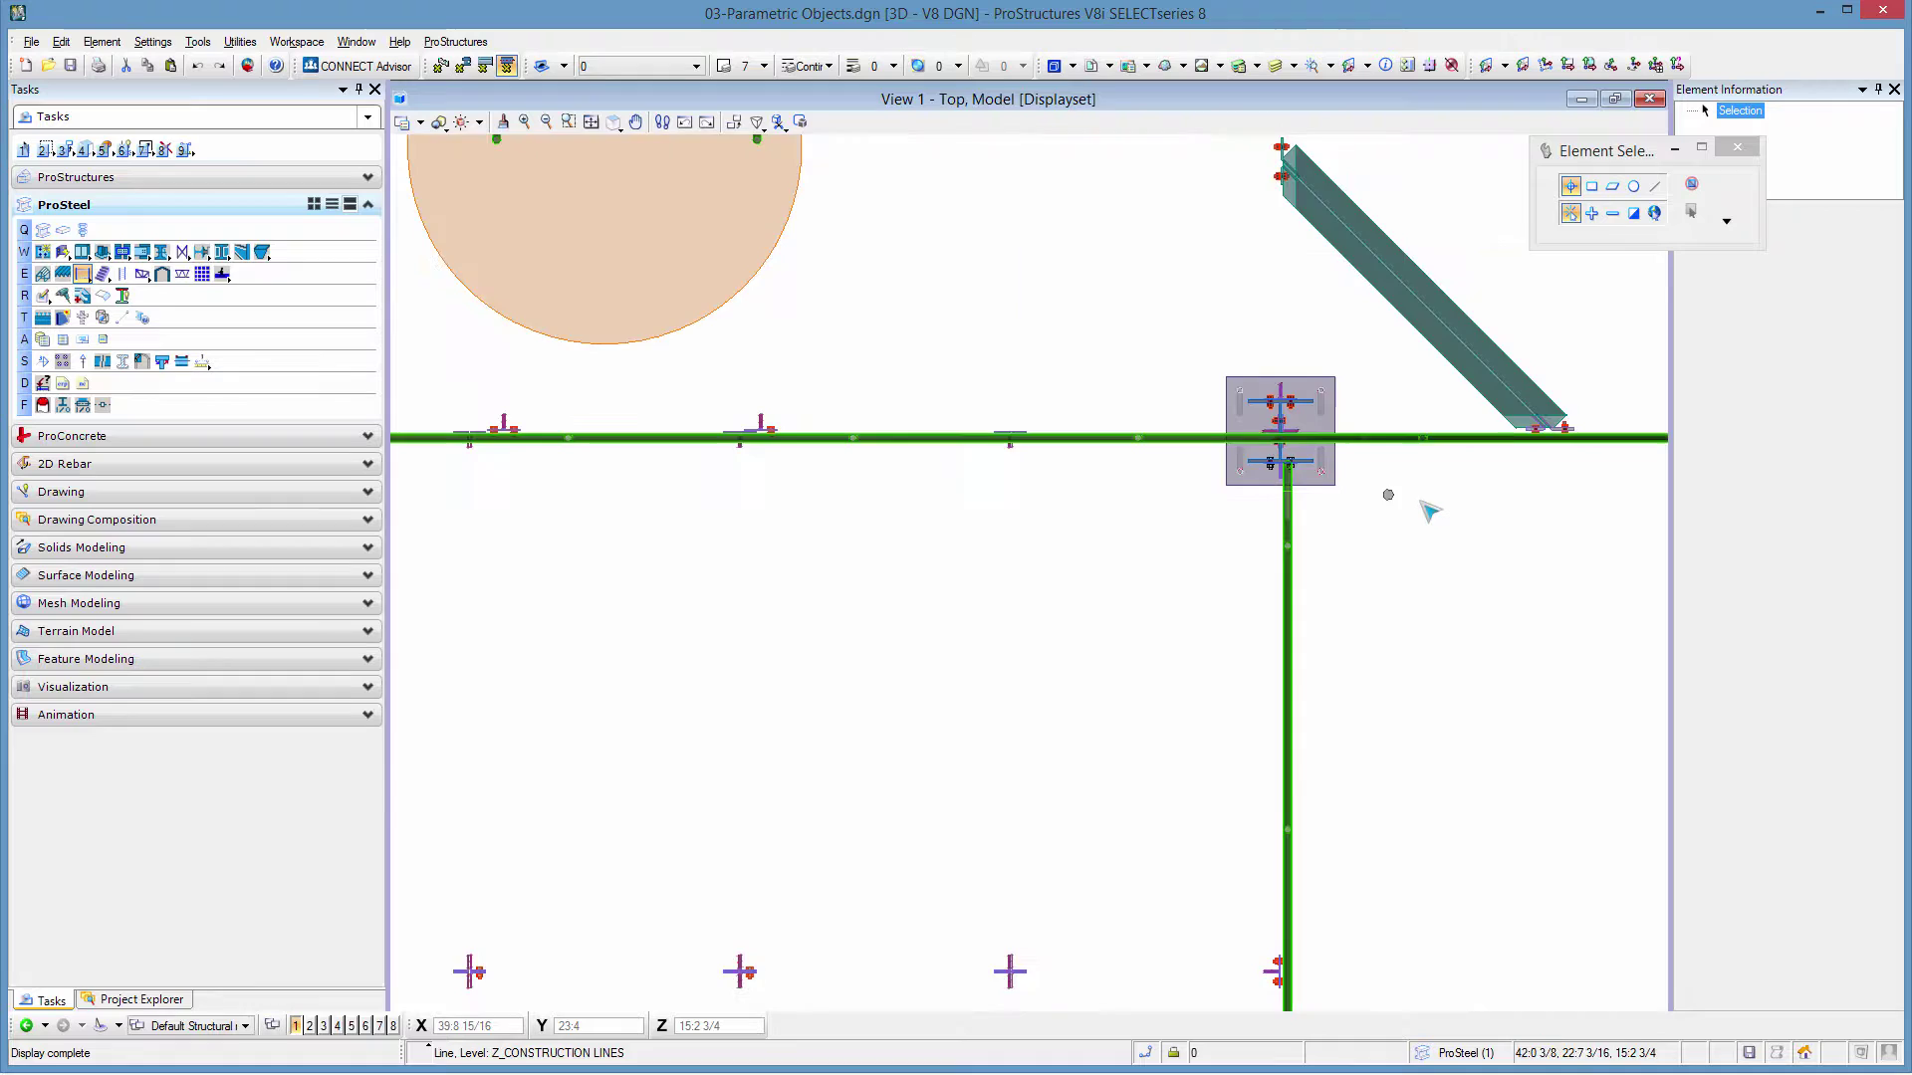
scroll(1430, 512, down, 2)
scroll(941, 522, up, 2)
scroll(687, 464, up, 3)
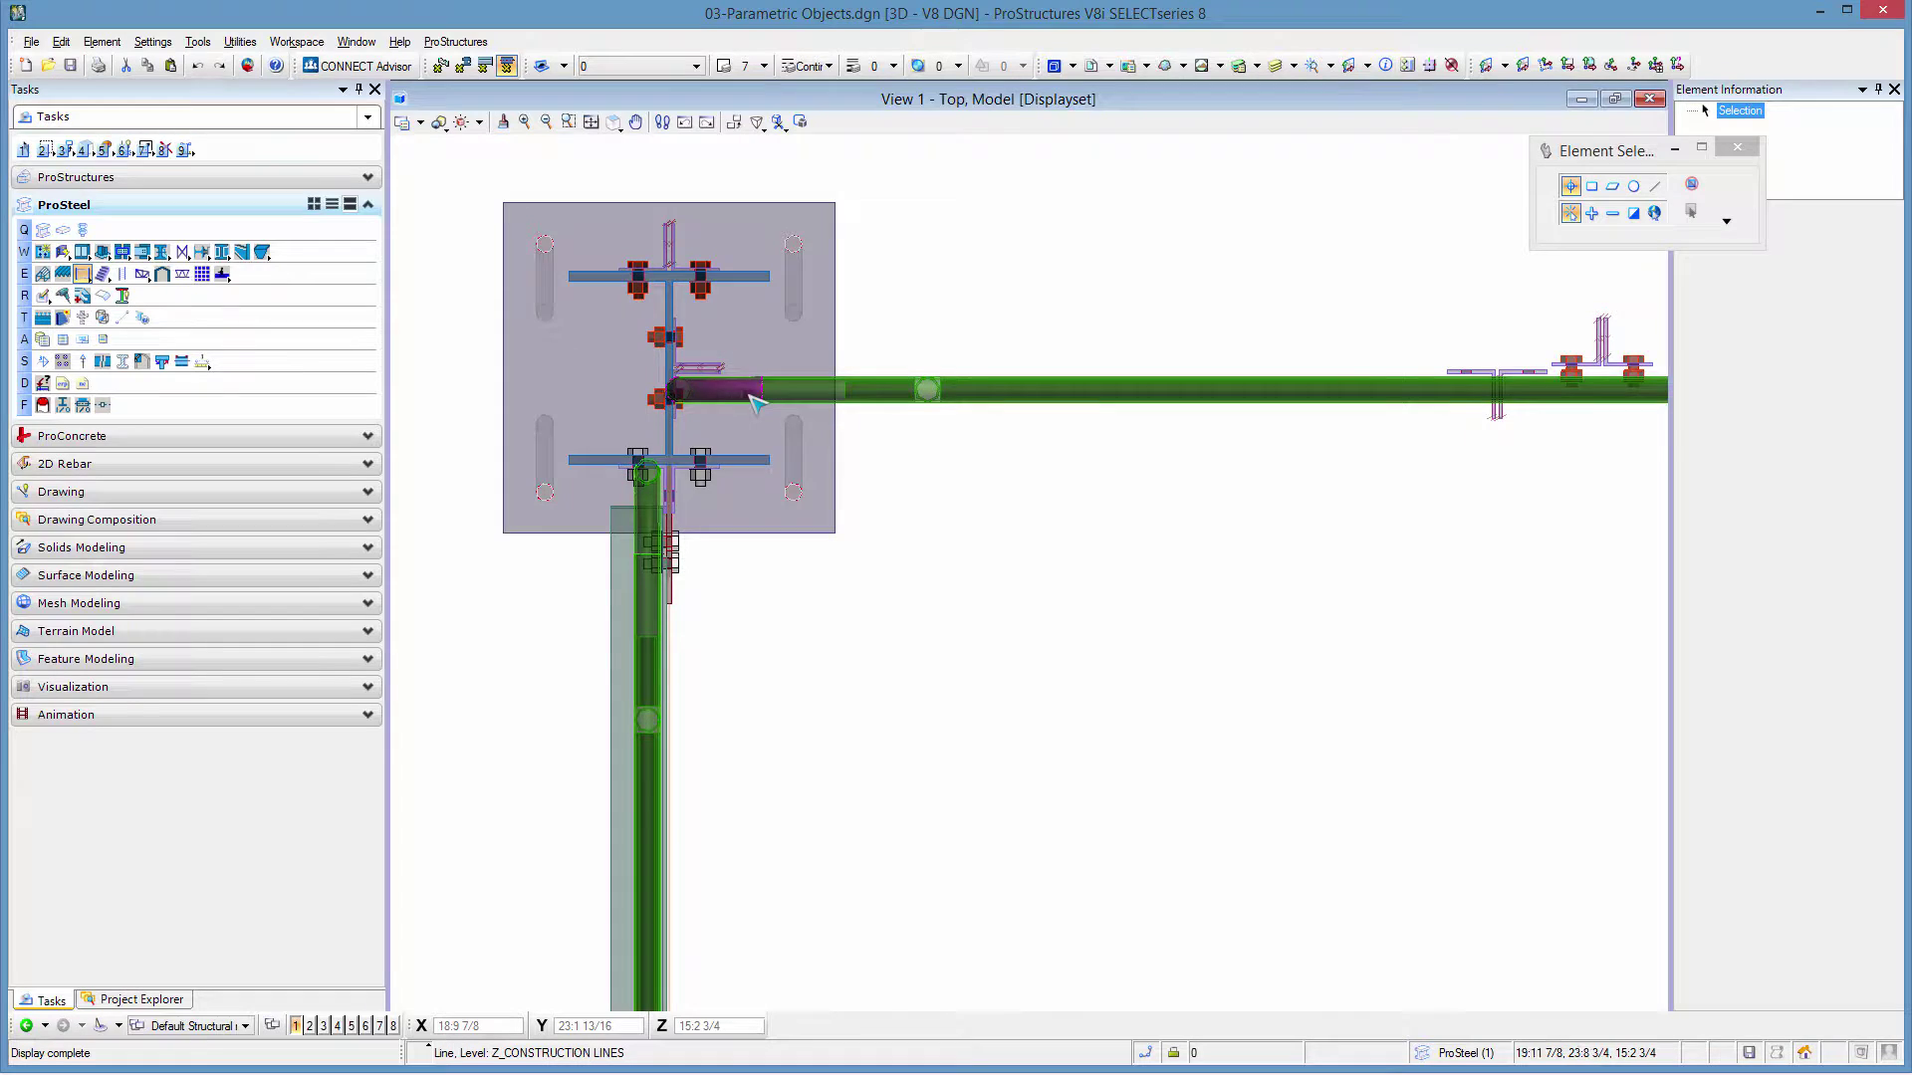
scroll(680, 430, down, 3)
scroll(597, 425, down, 2)
scroll(553, 415, down, 2)
scroll(1256, 412, up, 4)
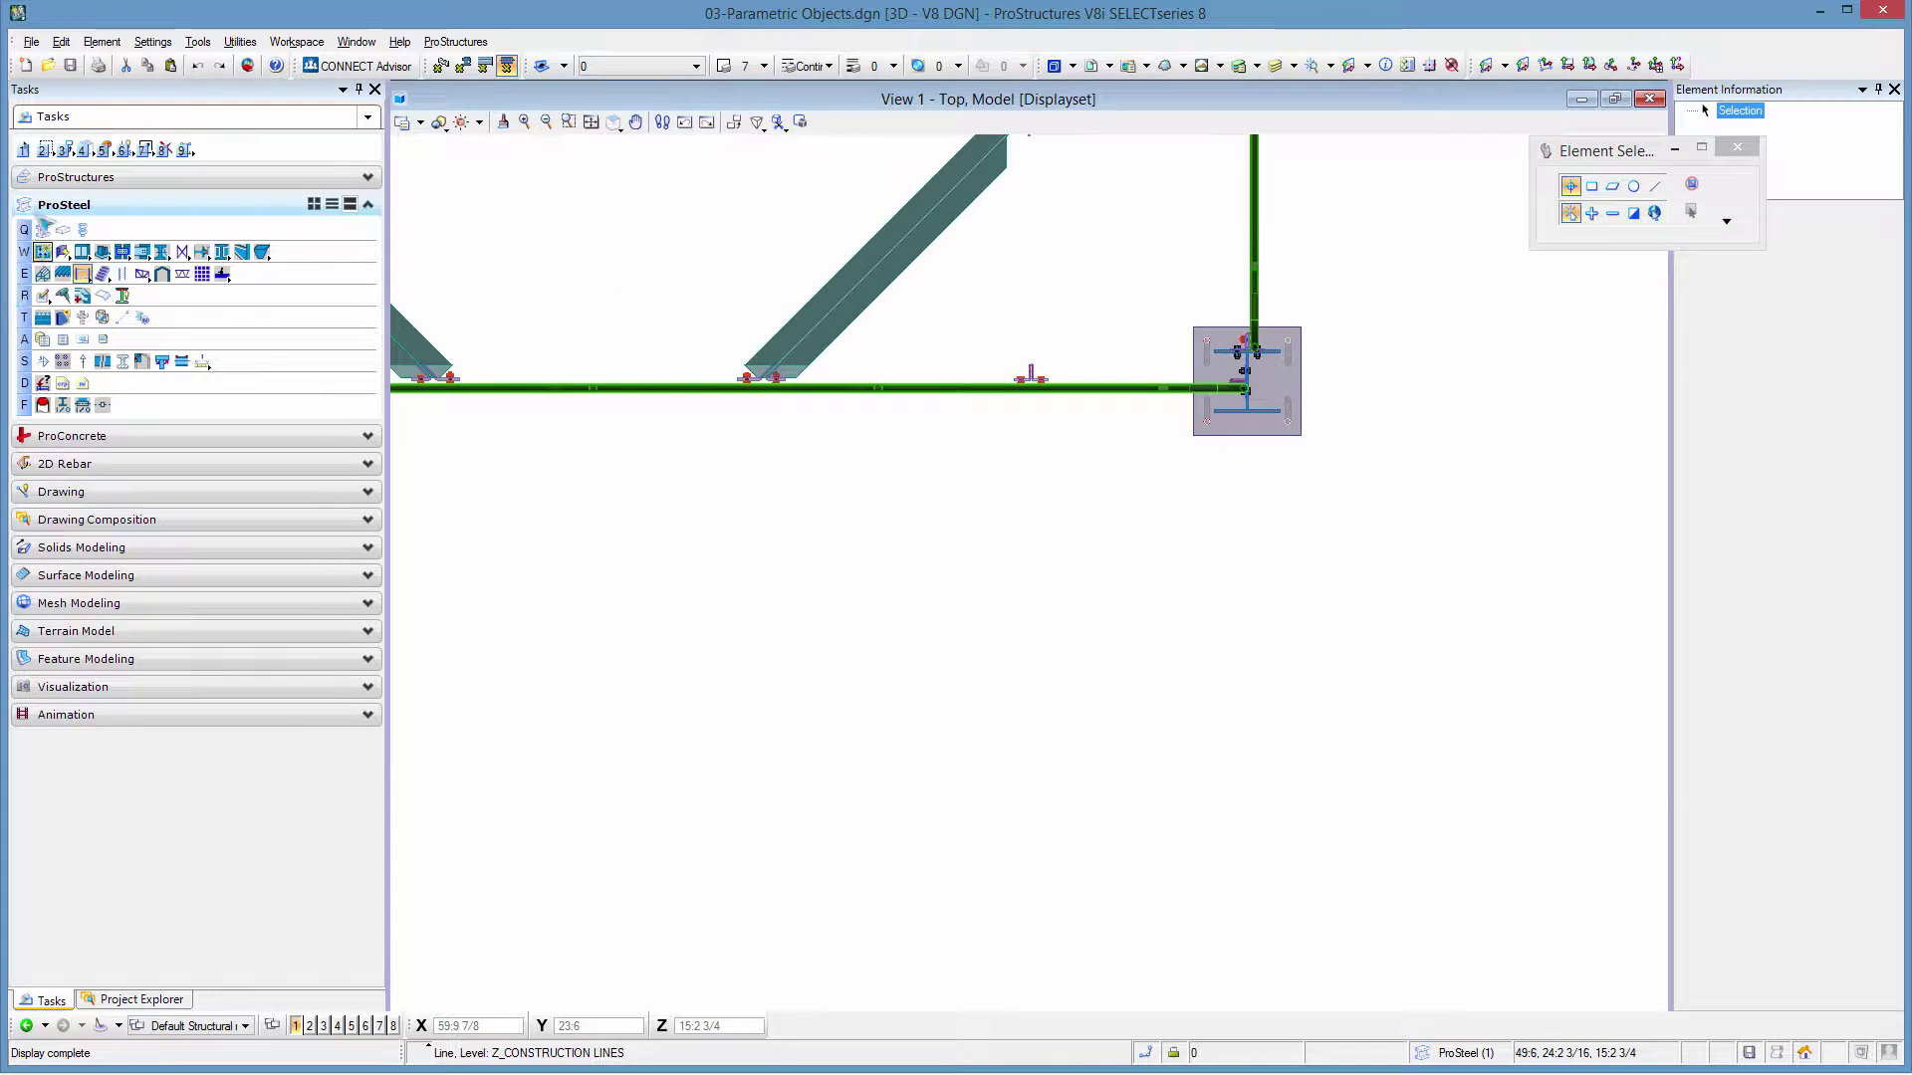
click(75, 176)
click(43, 245)
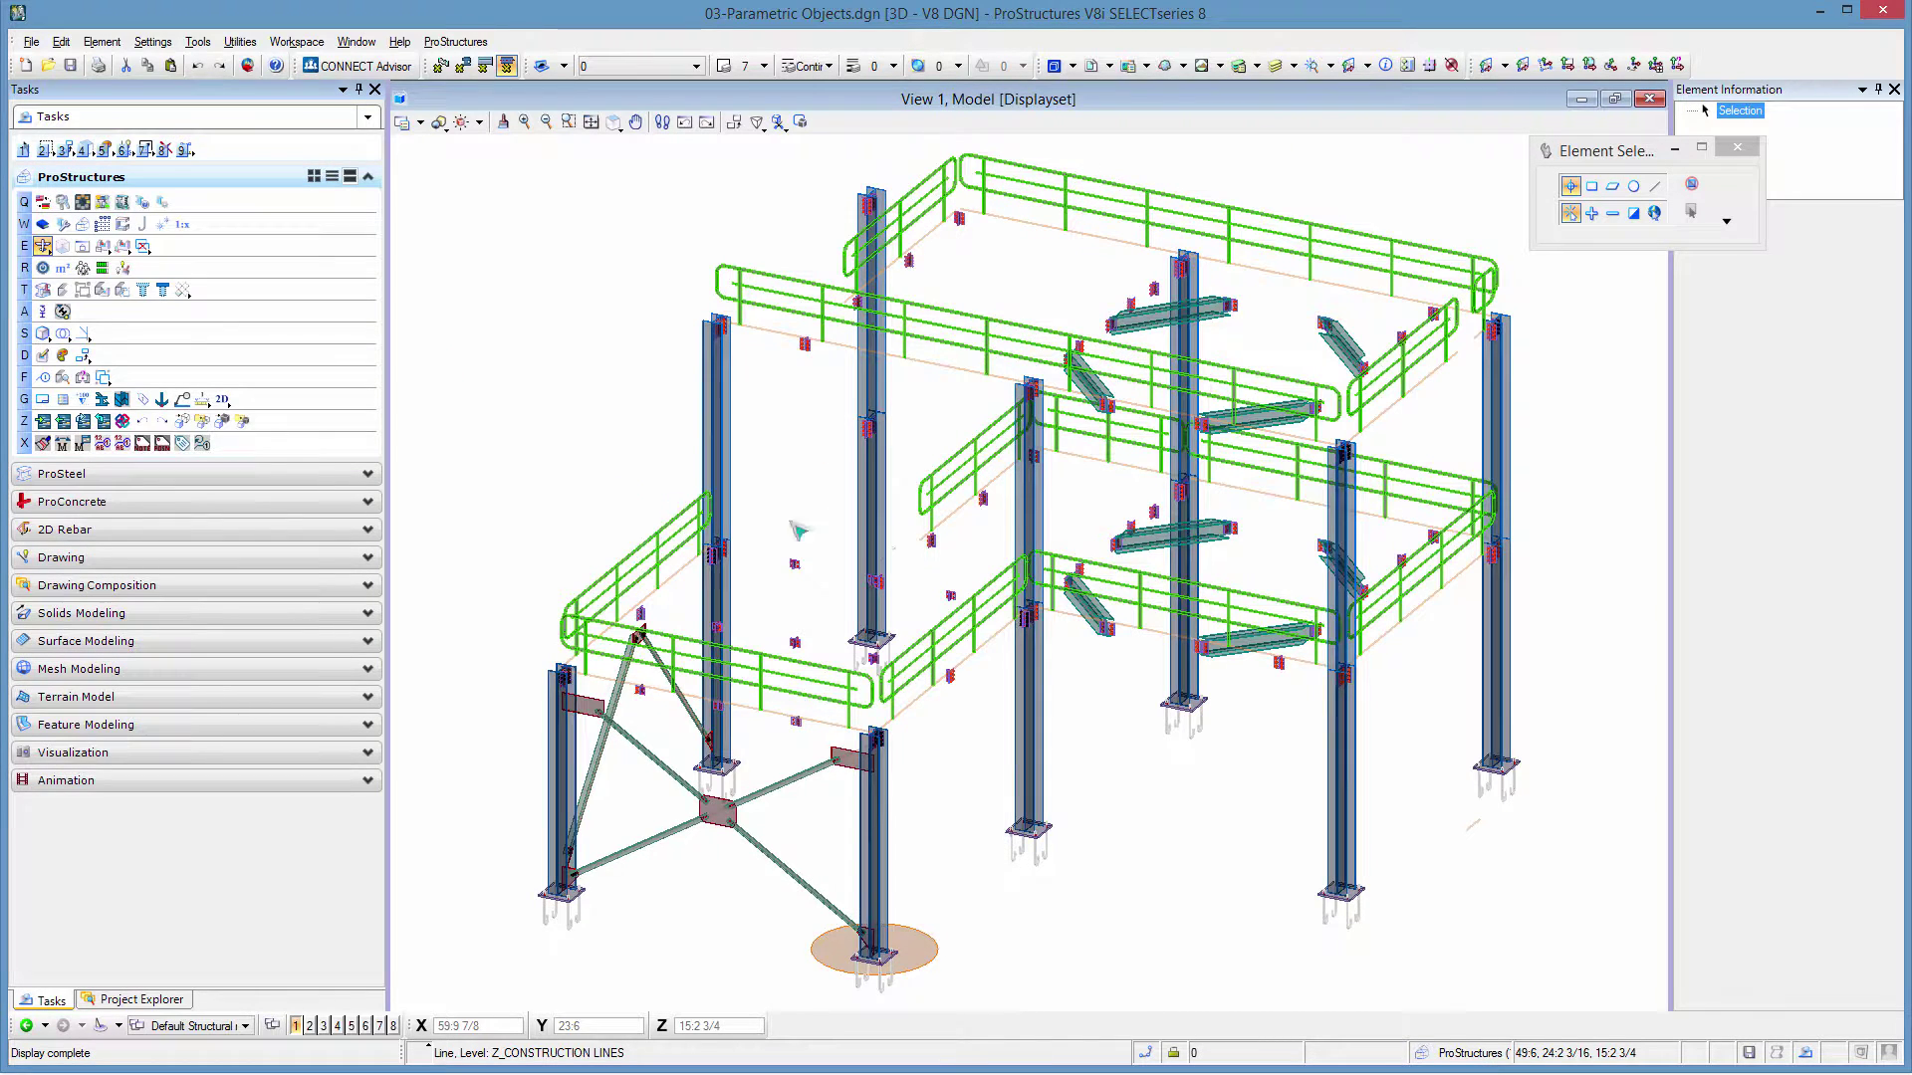
scroll(692, 605, up, 4)
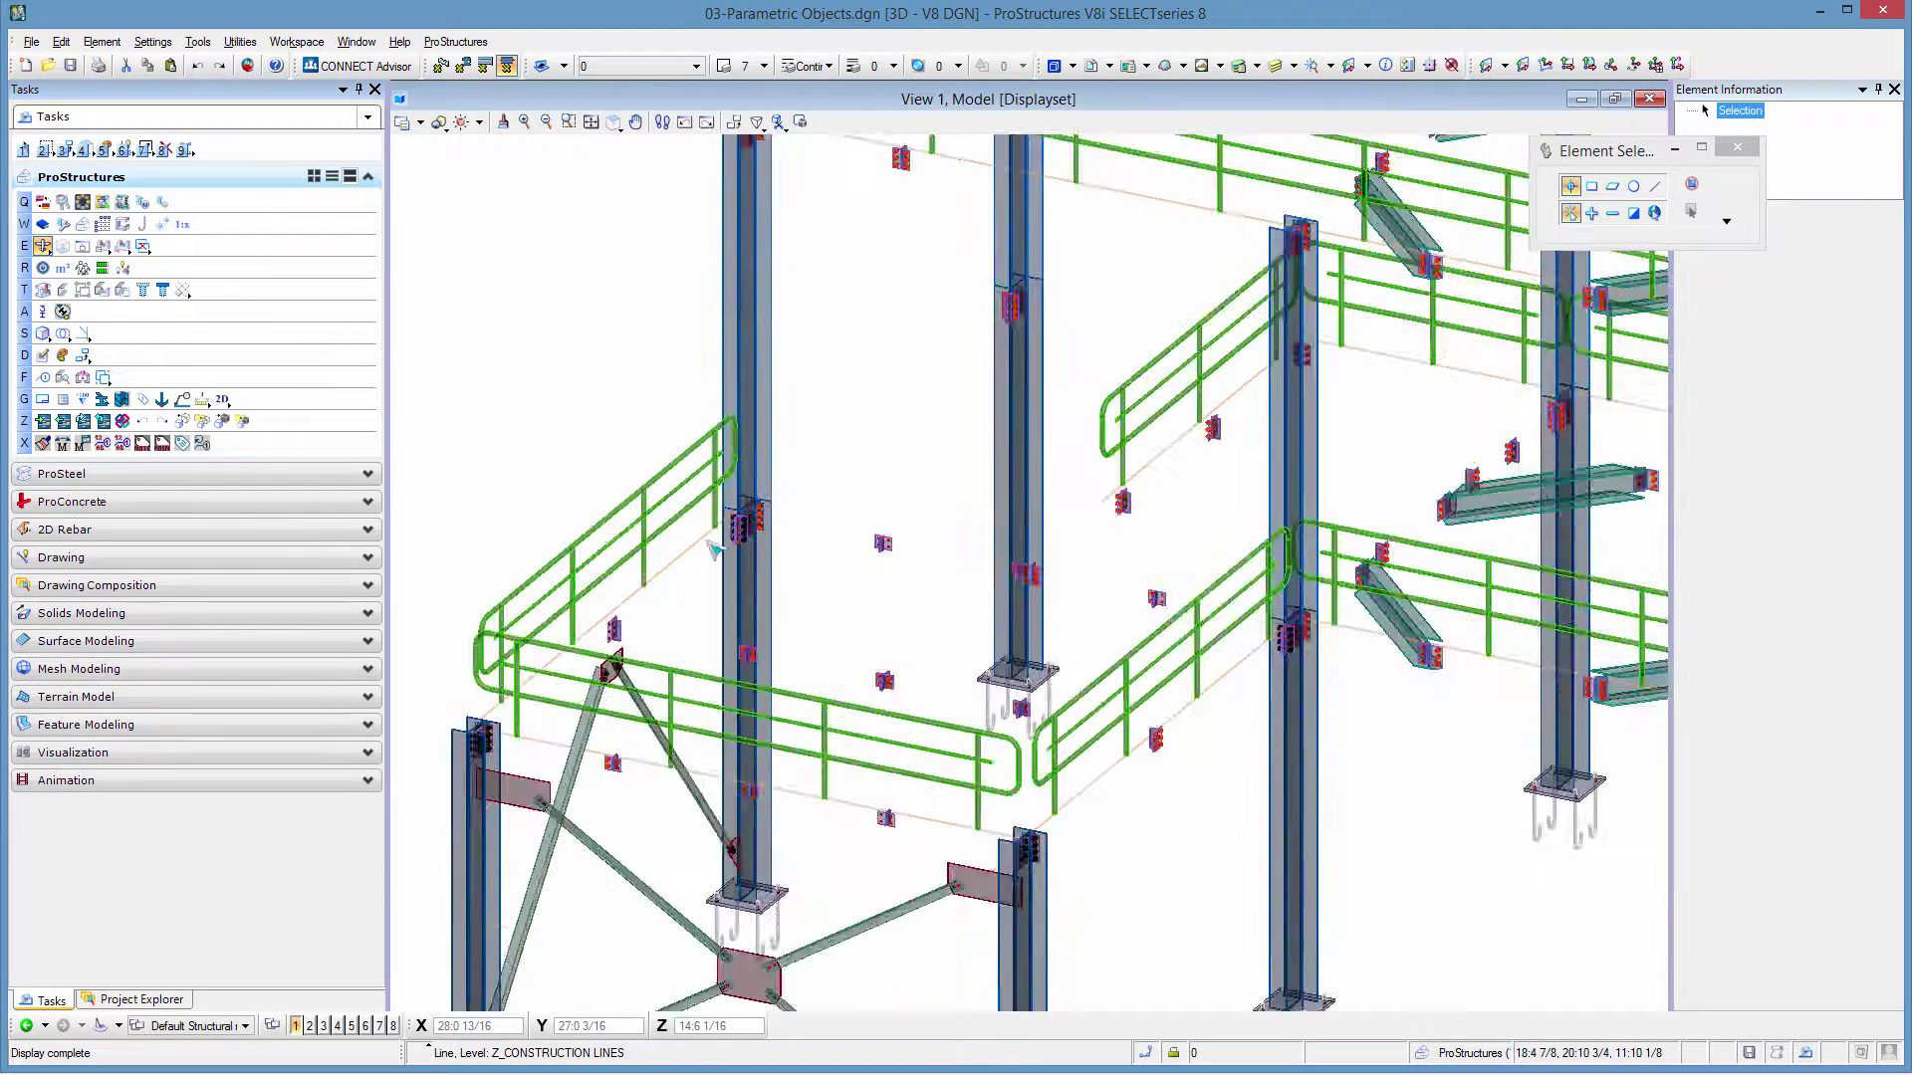
scroll(717, 523, up, 4)
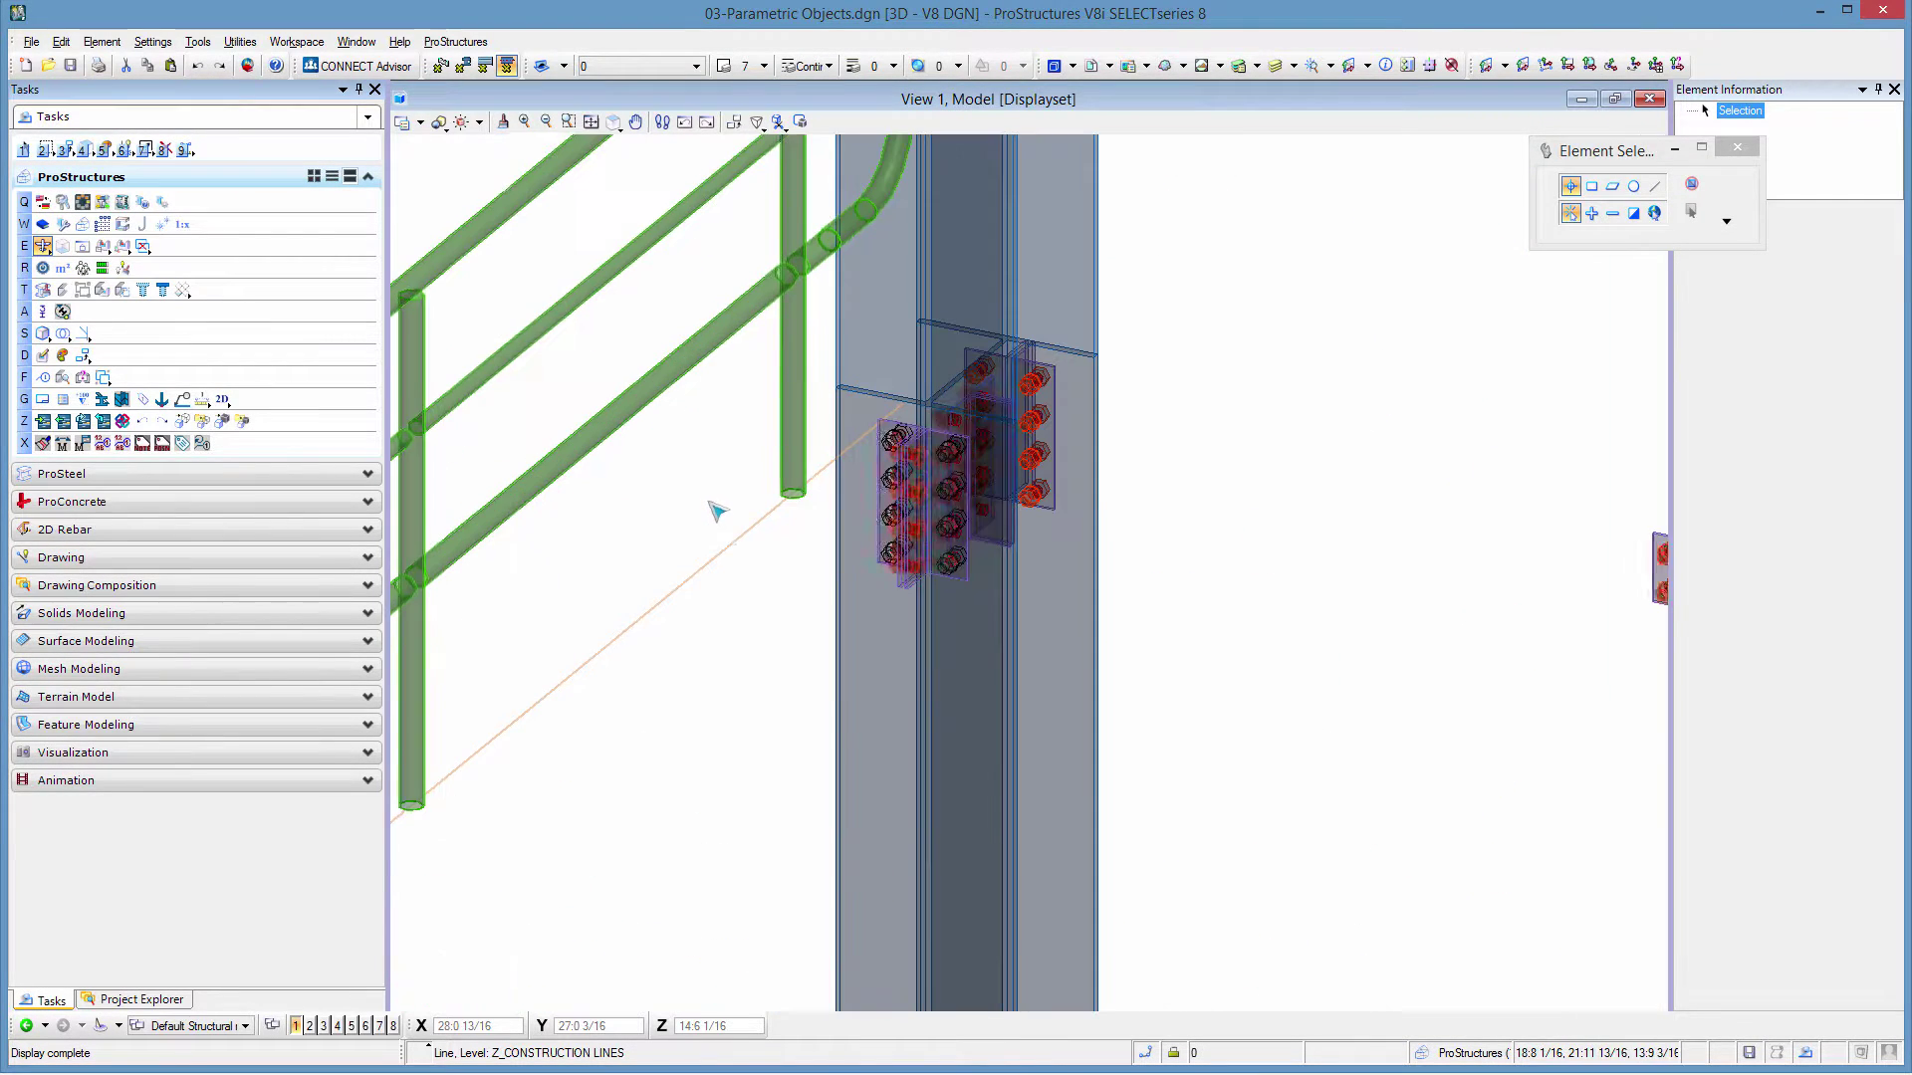
- Shorten the construction line beneath the handrail by moving its endpoint with AccuDraw X 0, updating the handrail
click(729, 555)
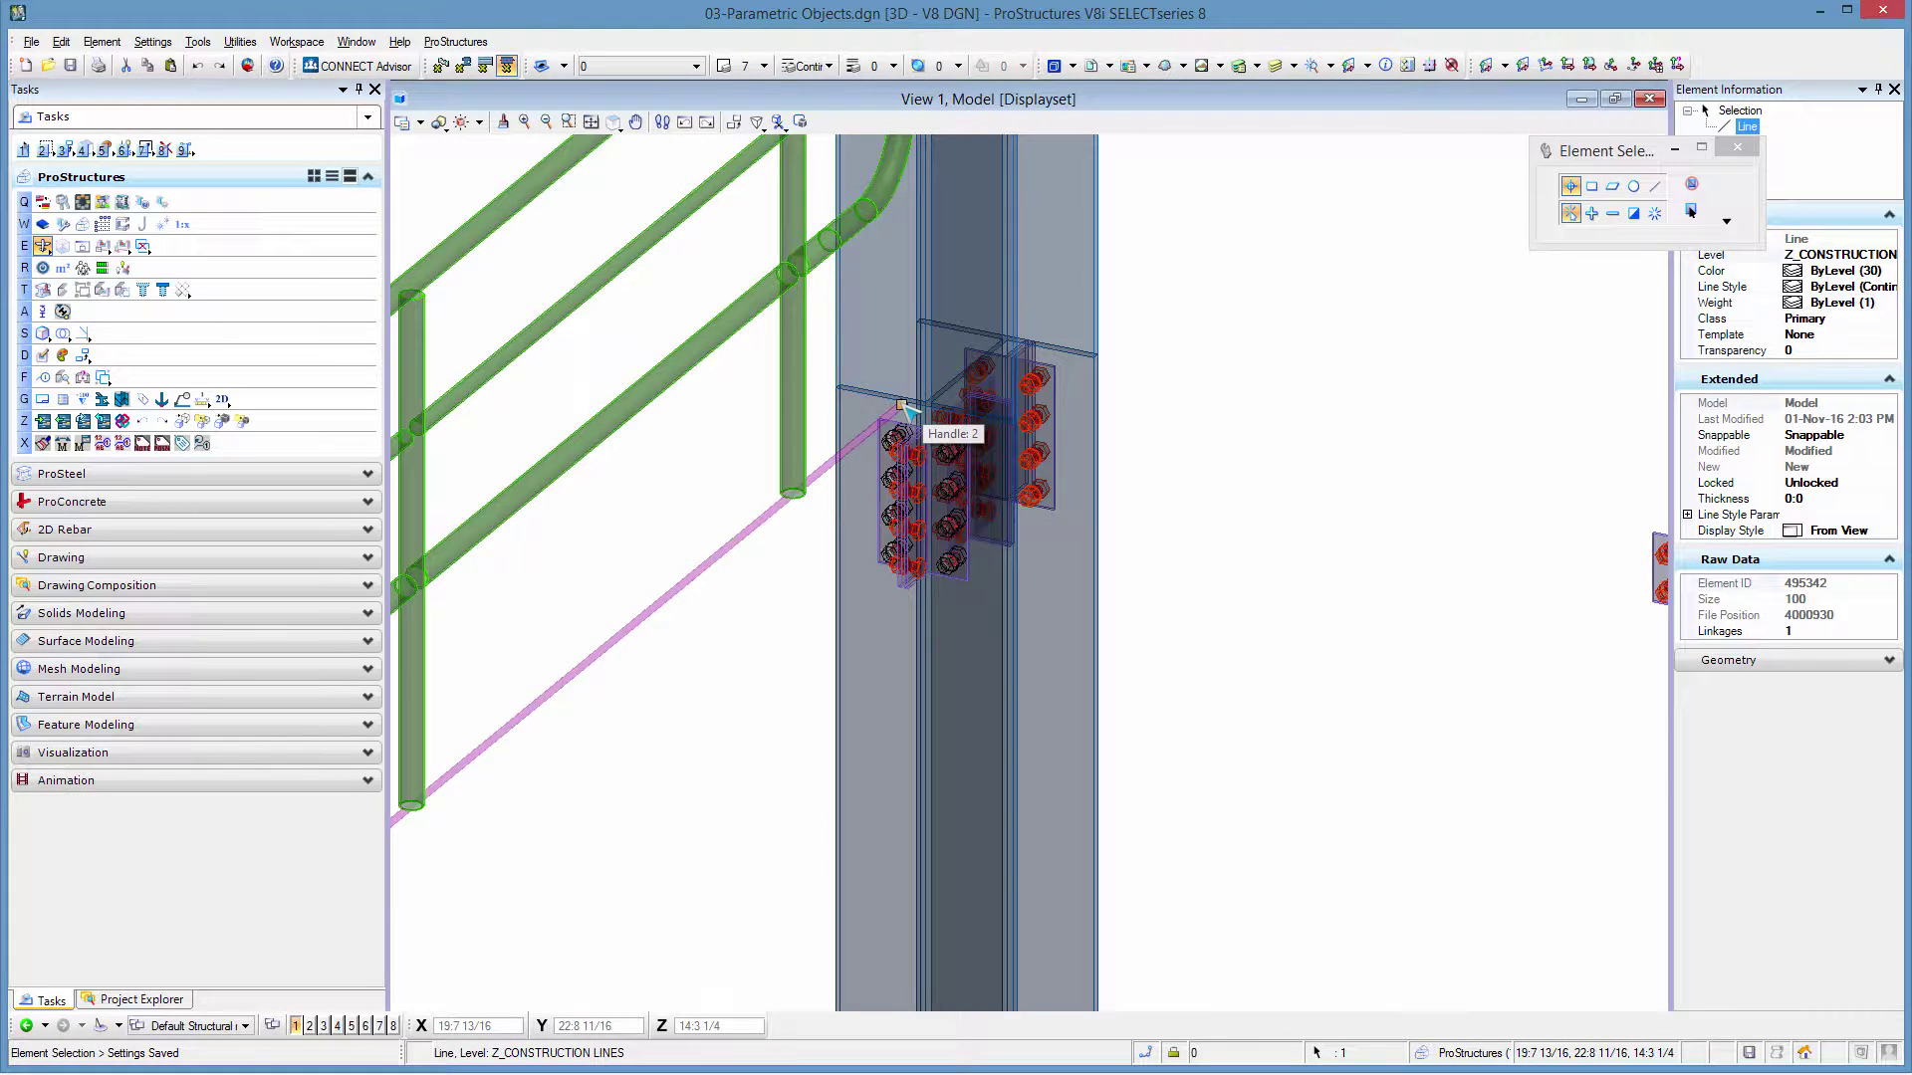
click(904, 407)
key(Return)
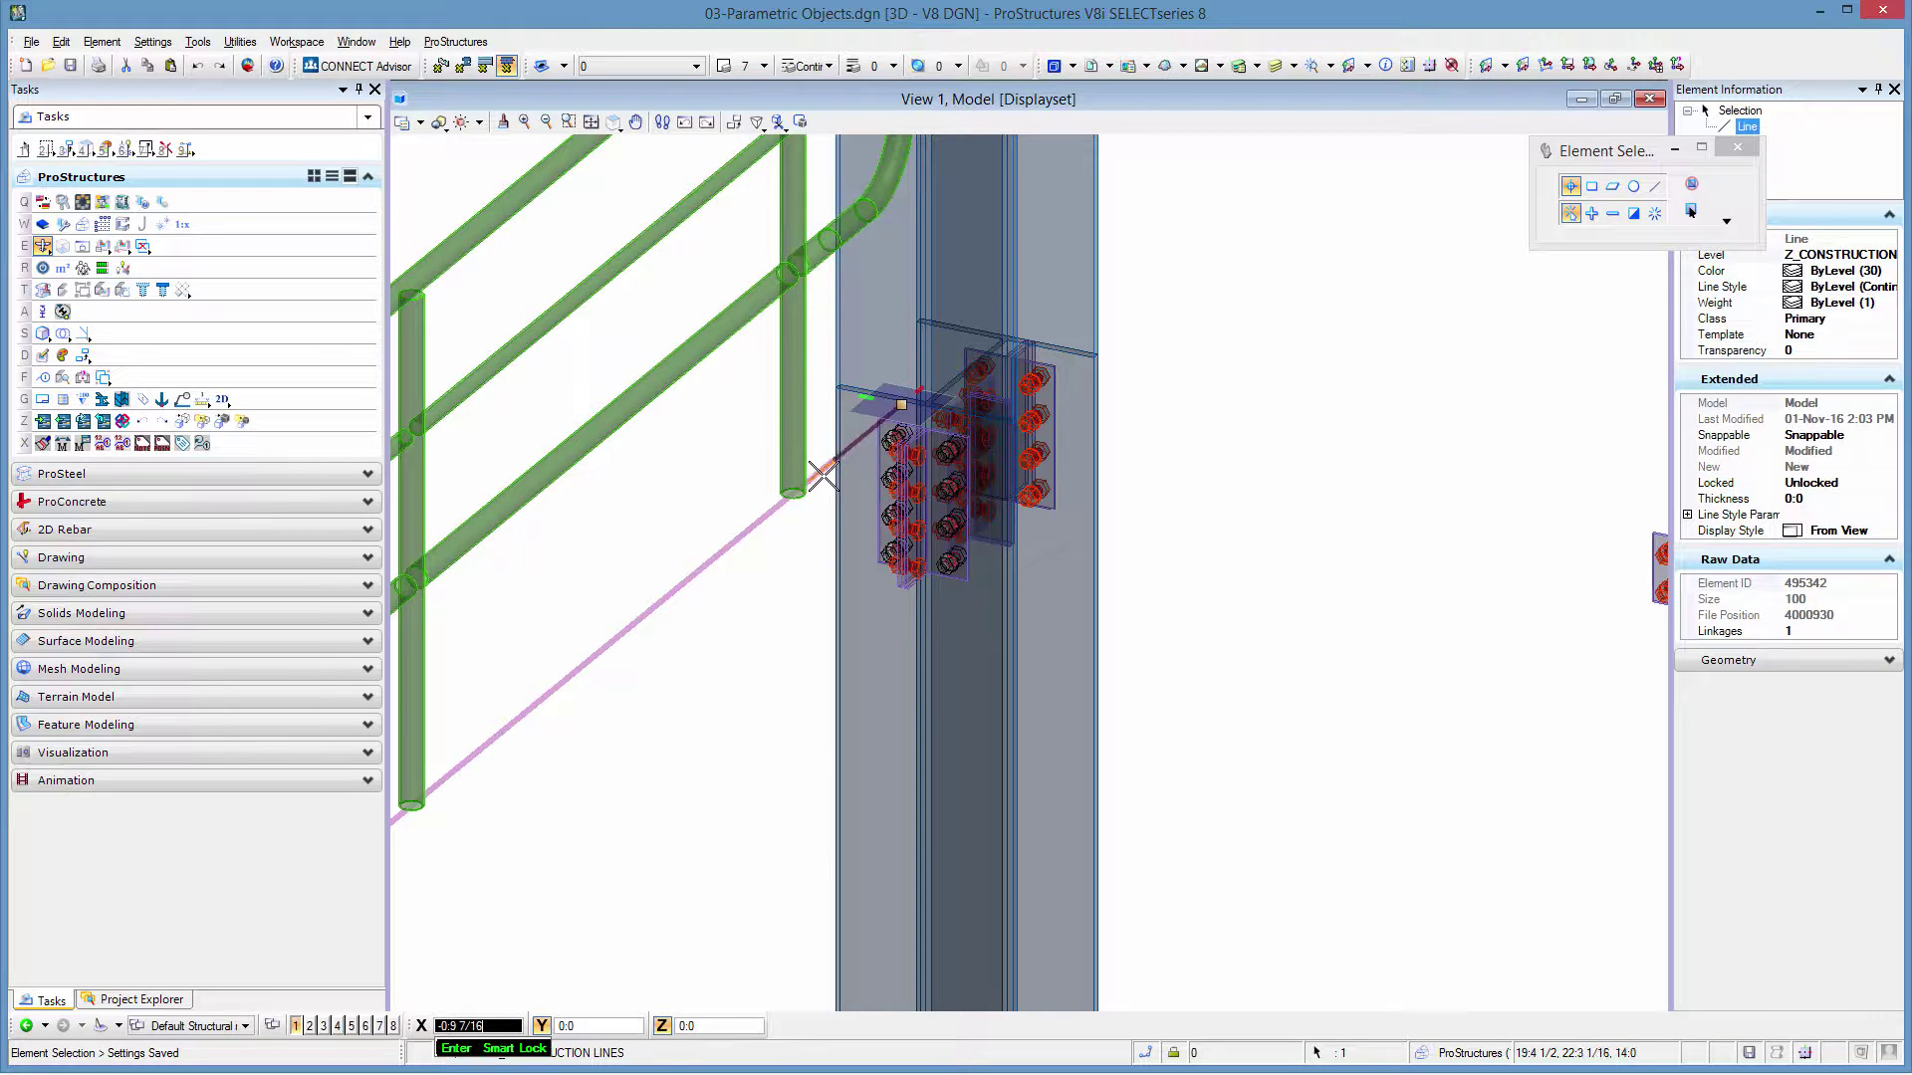
text(0:6)
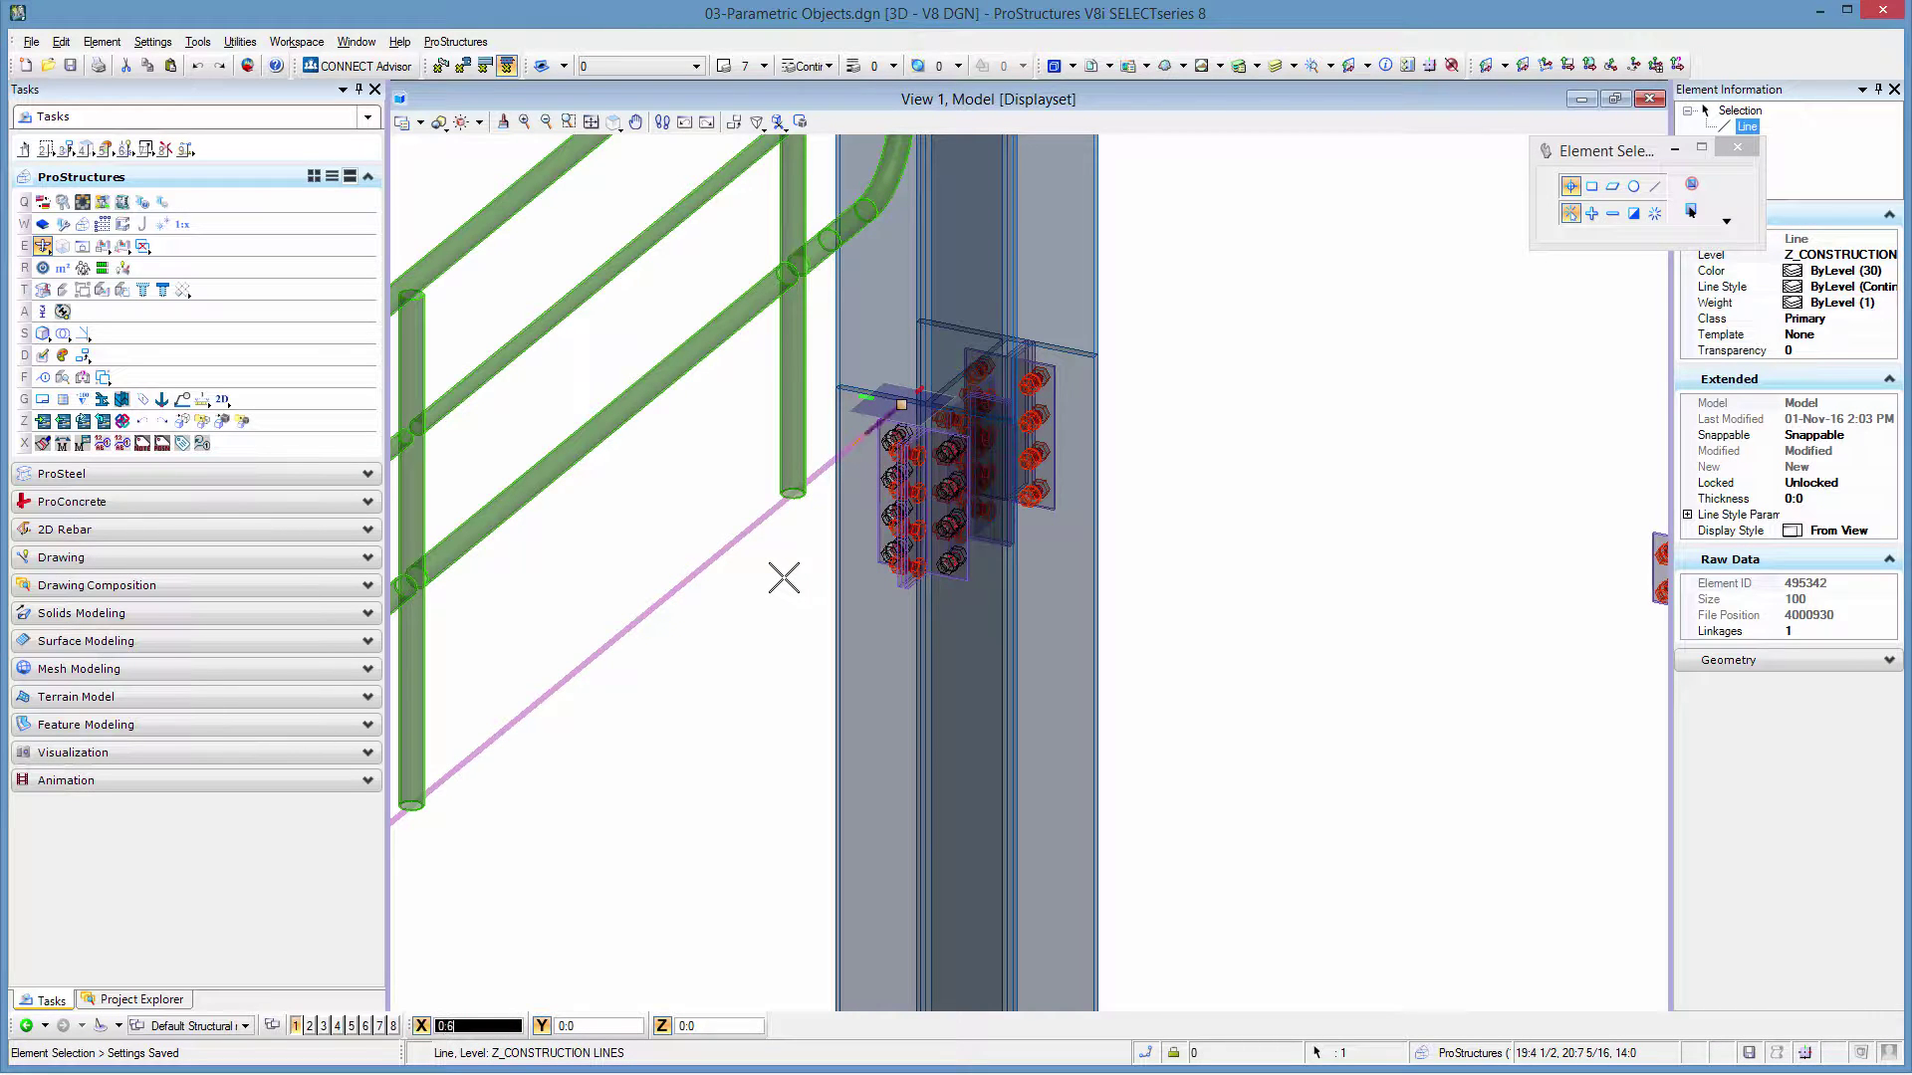
click(782, 577)
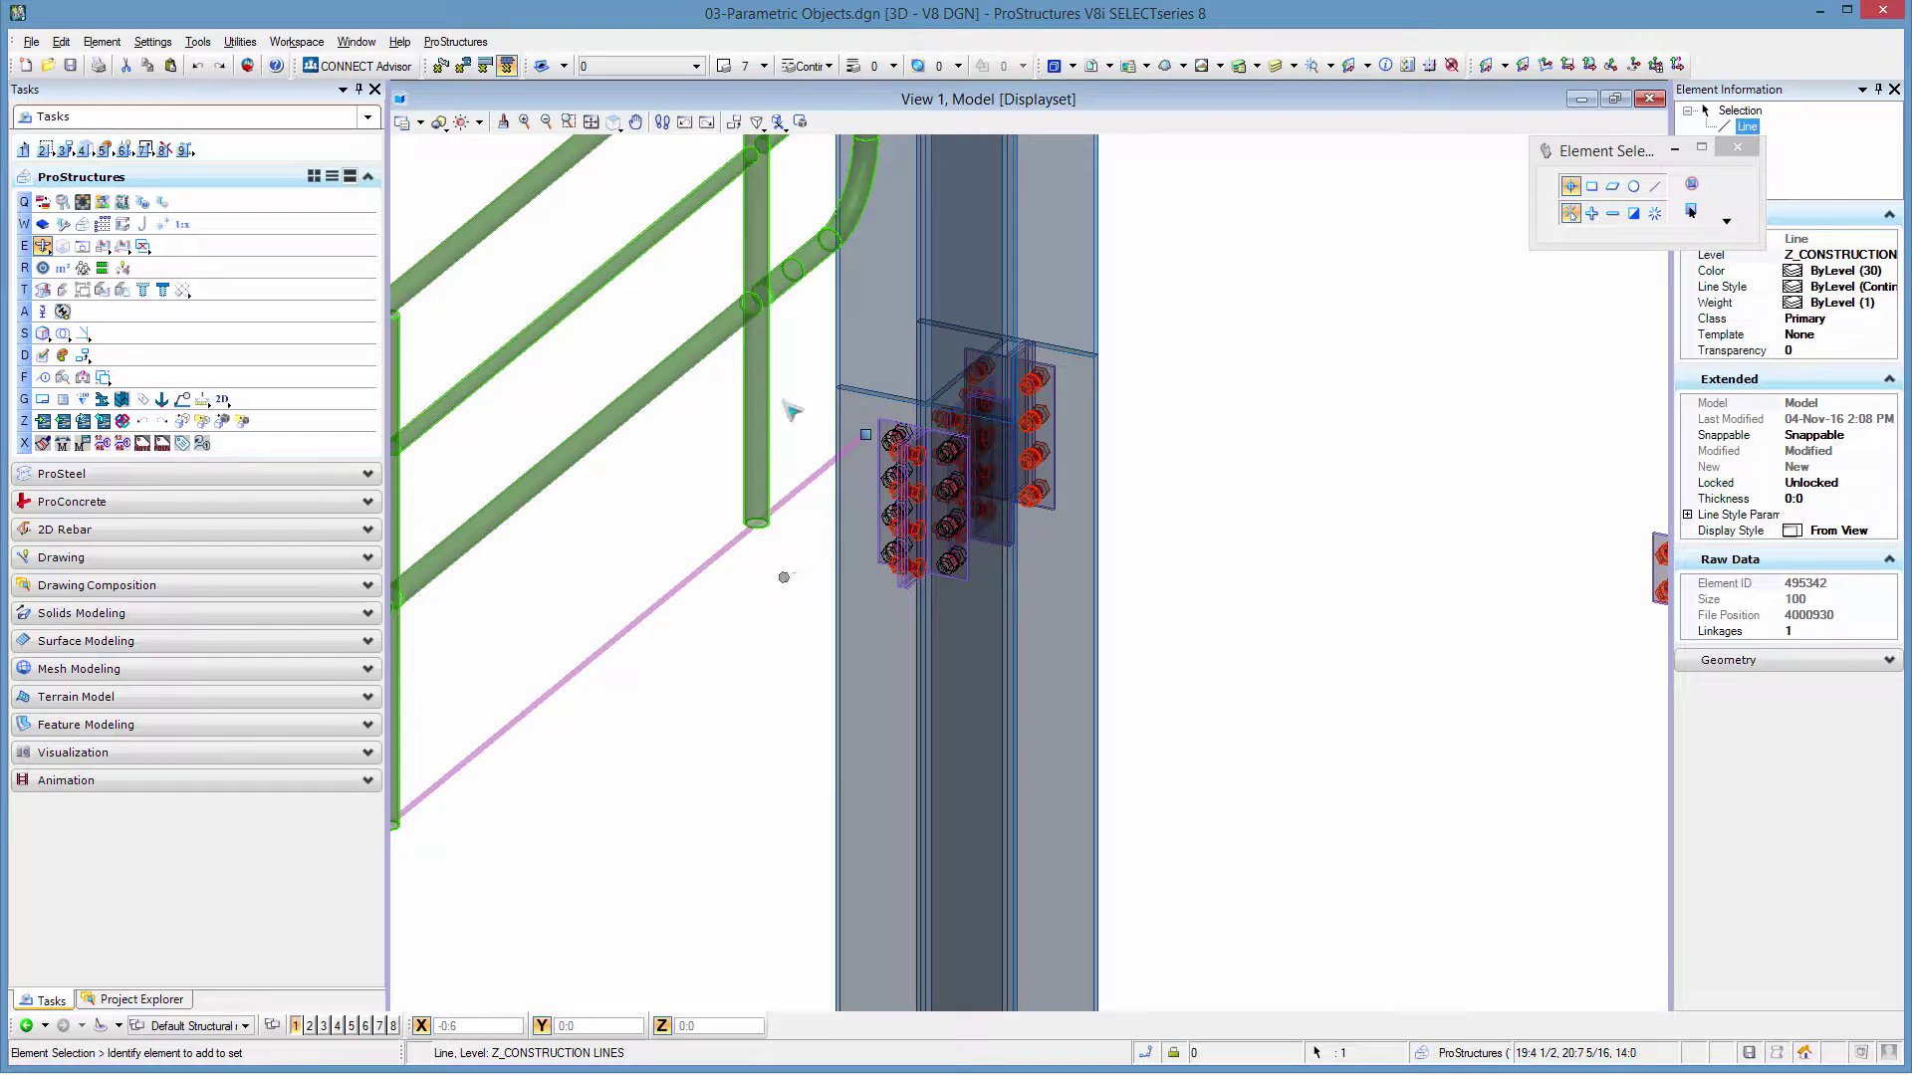
click(806, 660)
scroll(642, 613, down, 5)
scroll(755, 628, down, 2)
scroll(1031, 612, down, 2)
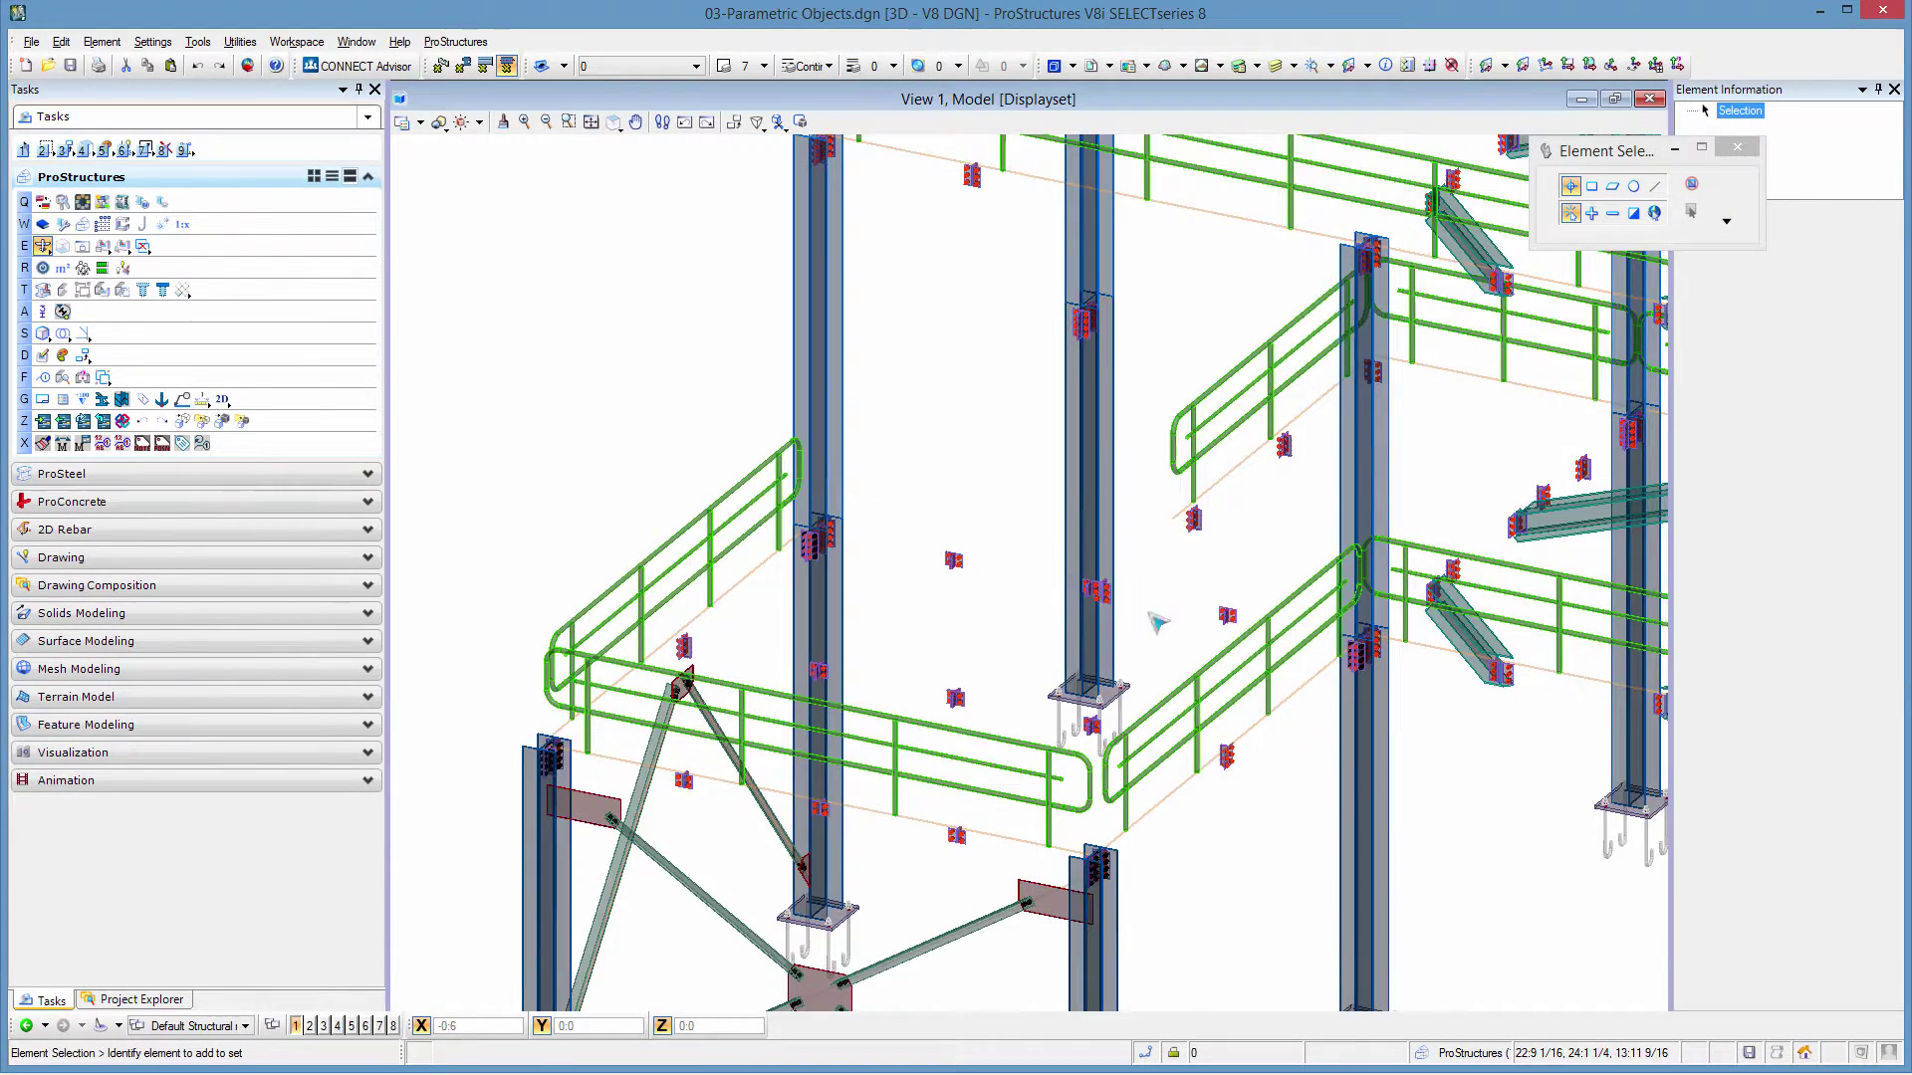
scroll(1165, 627, up, 6)
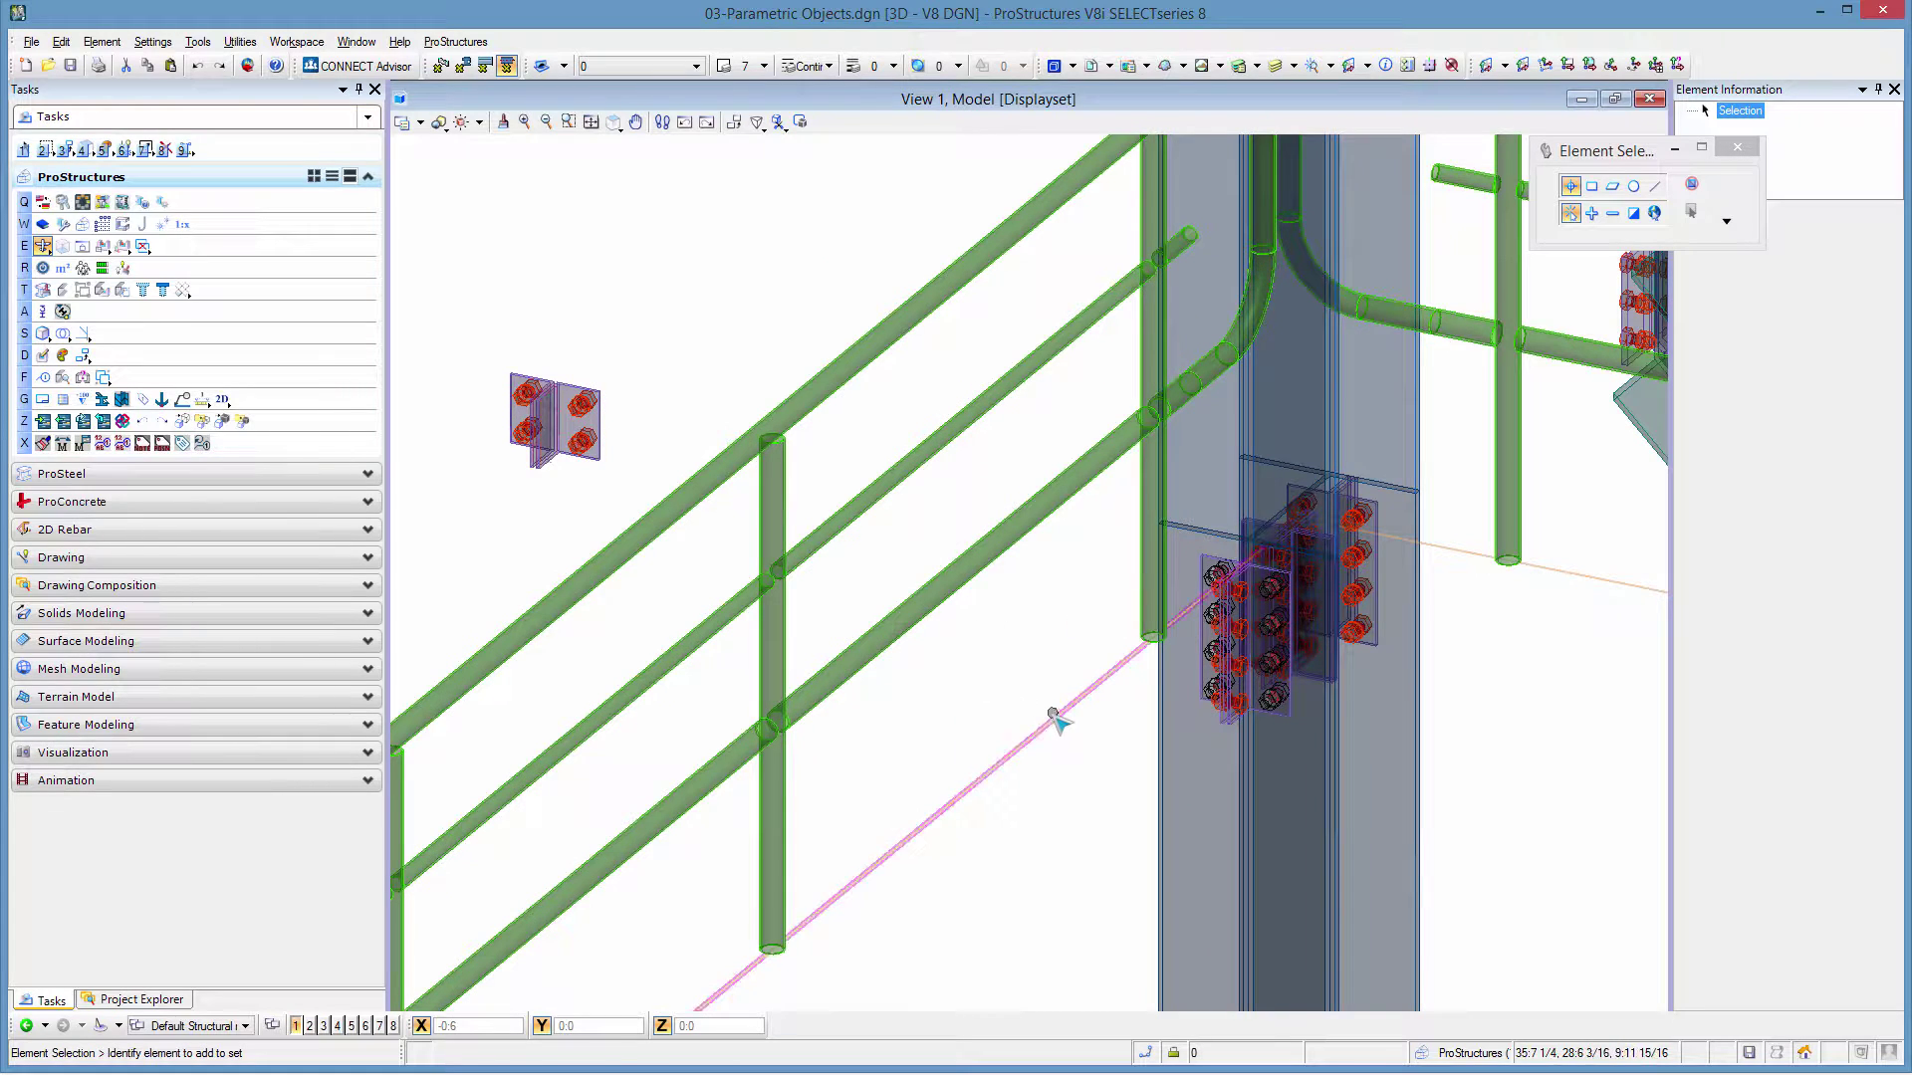
- Shorten the second construction line at the other connection so its handrail stops before the column
click(1052, 714)
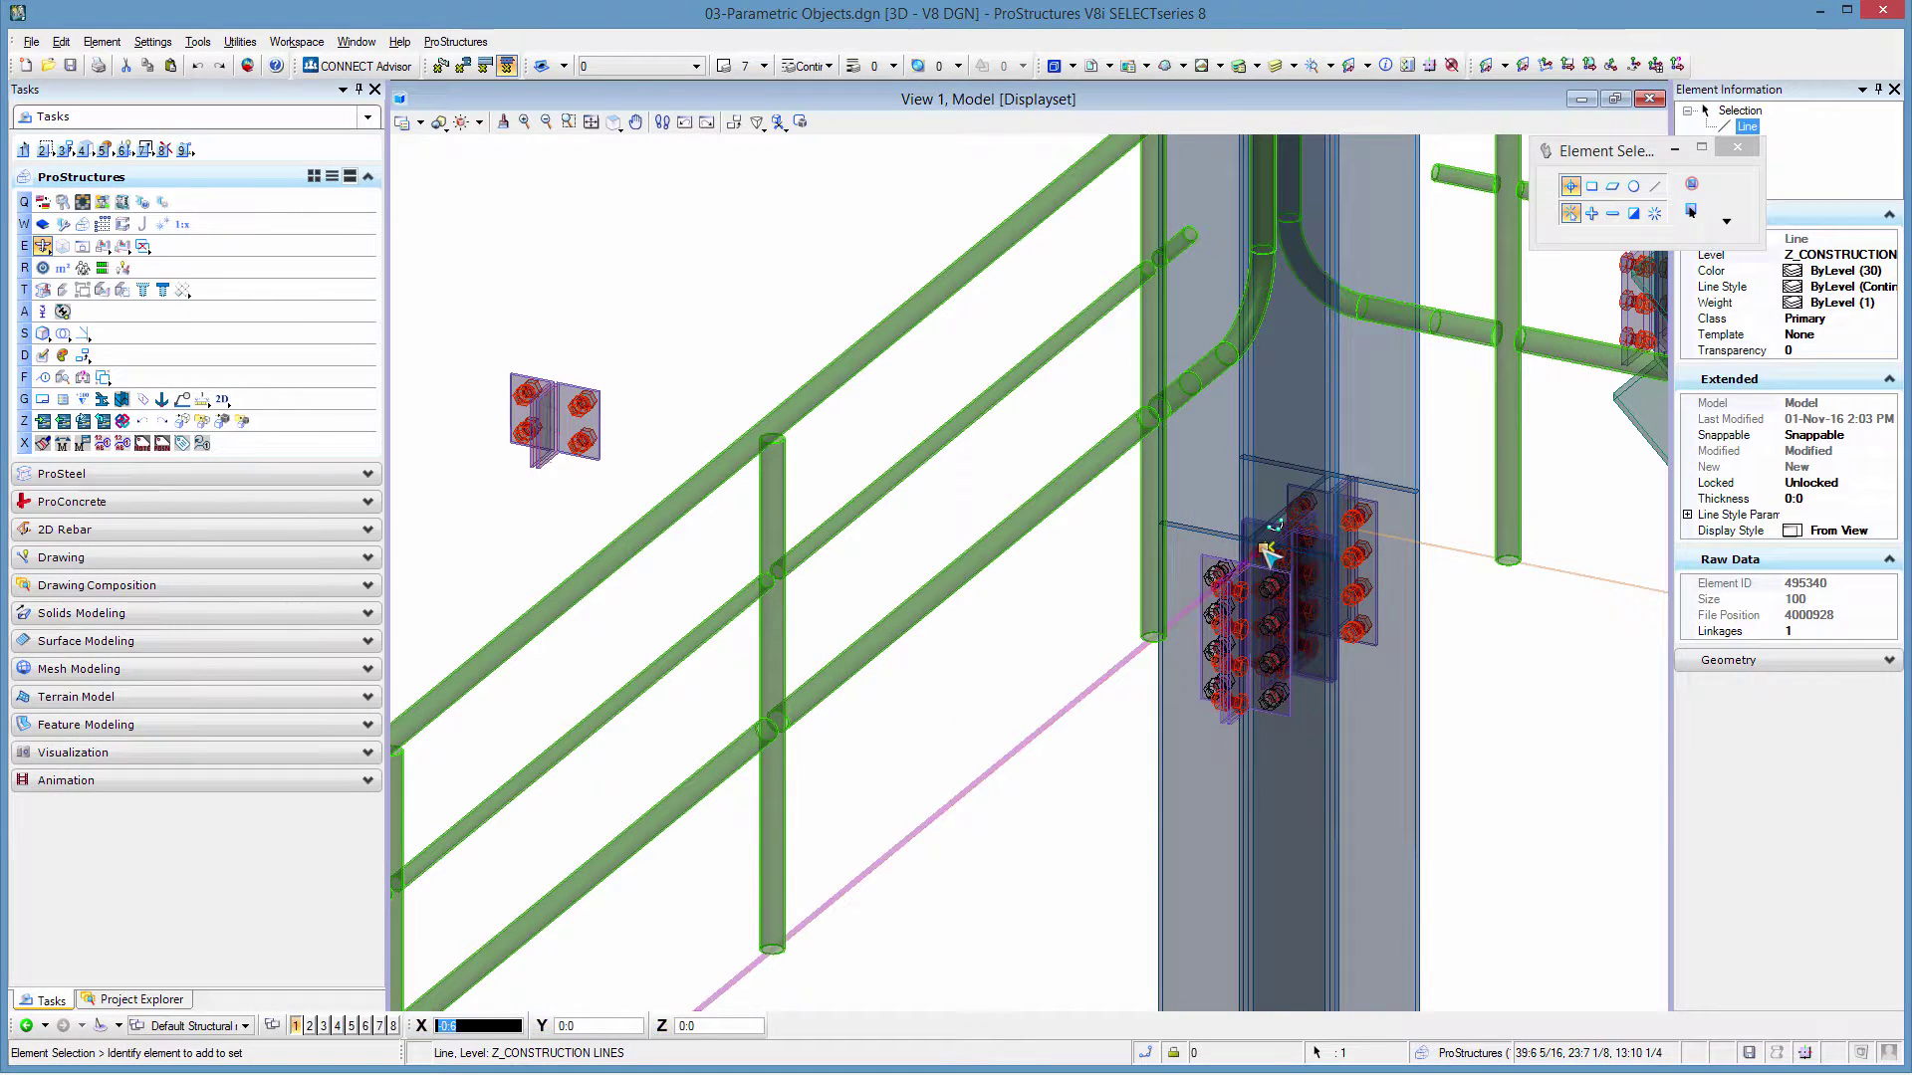
click(1195, 585)
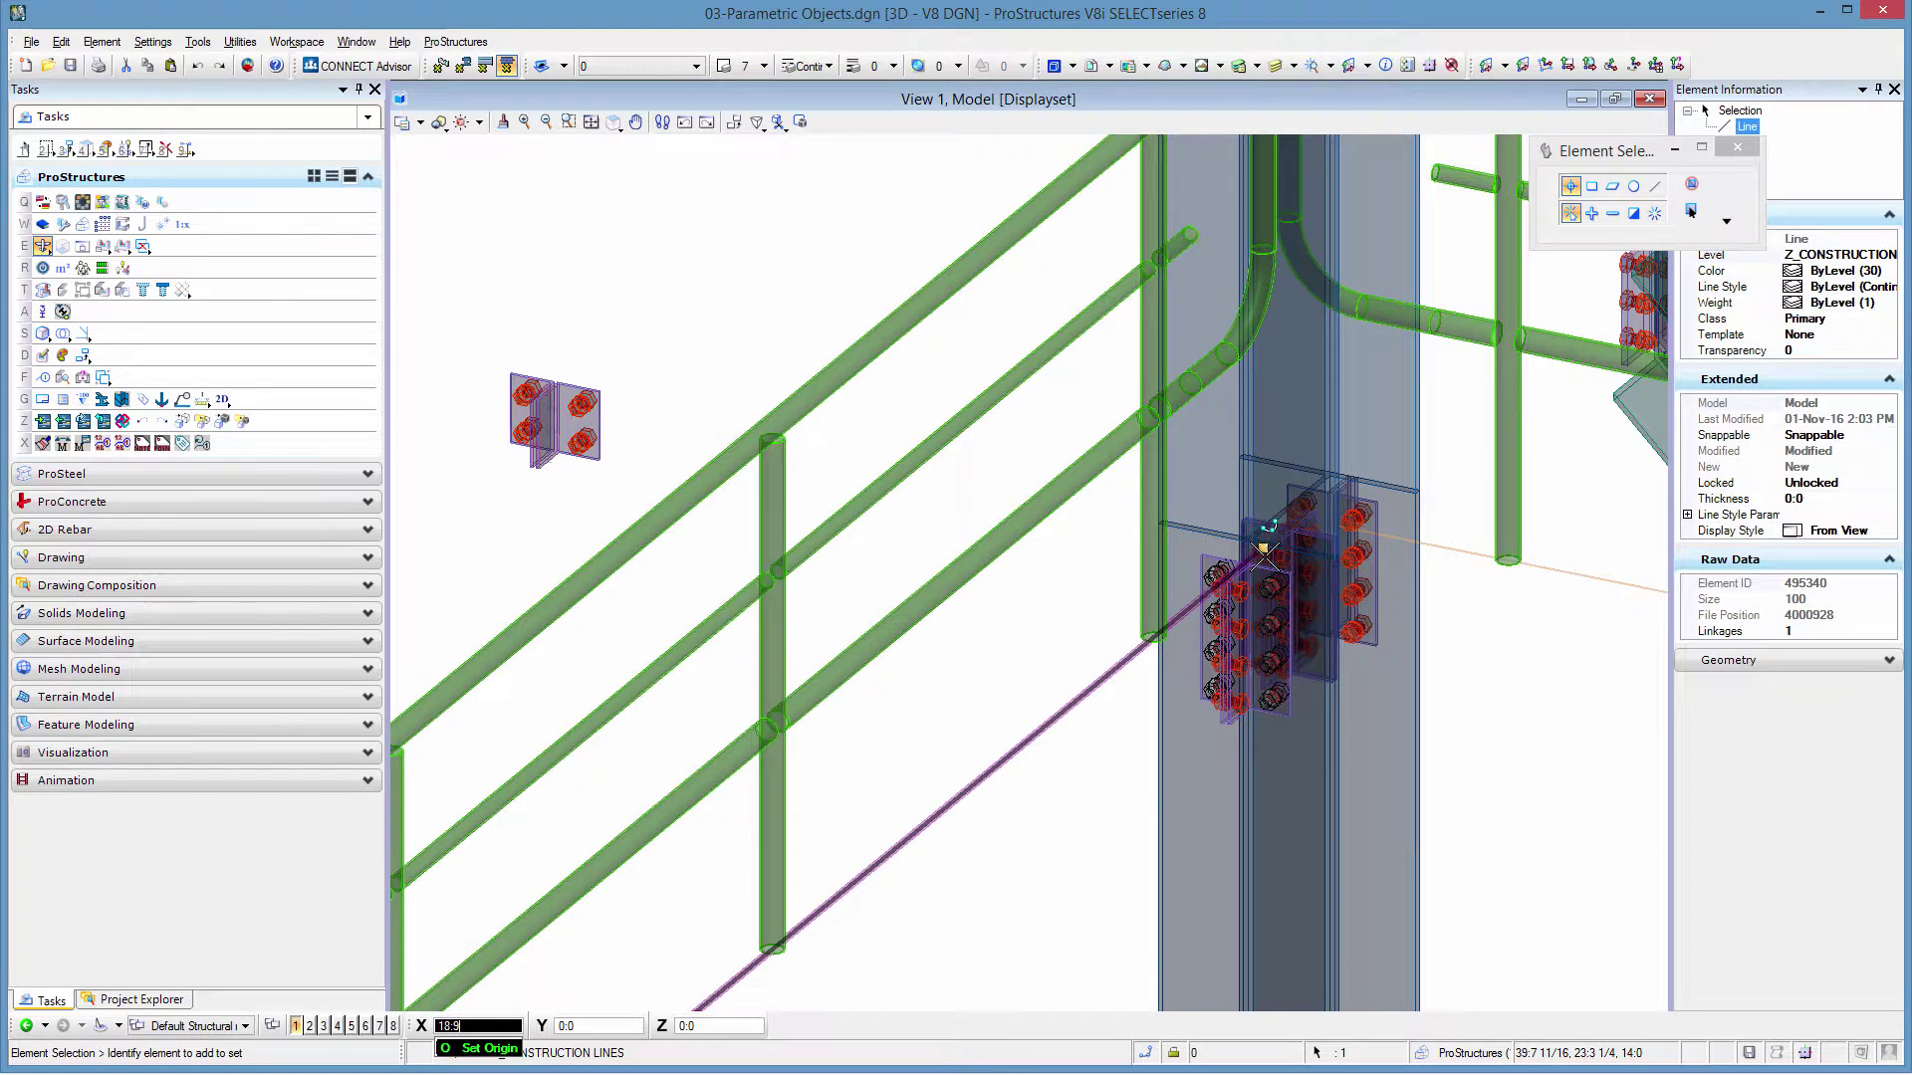
click(1268, 537)
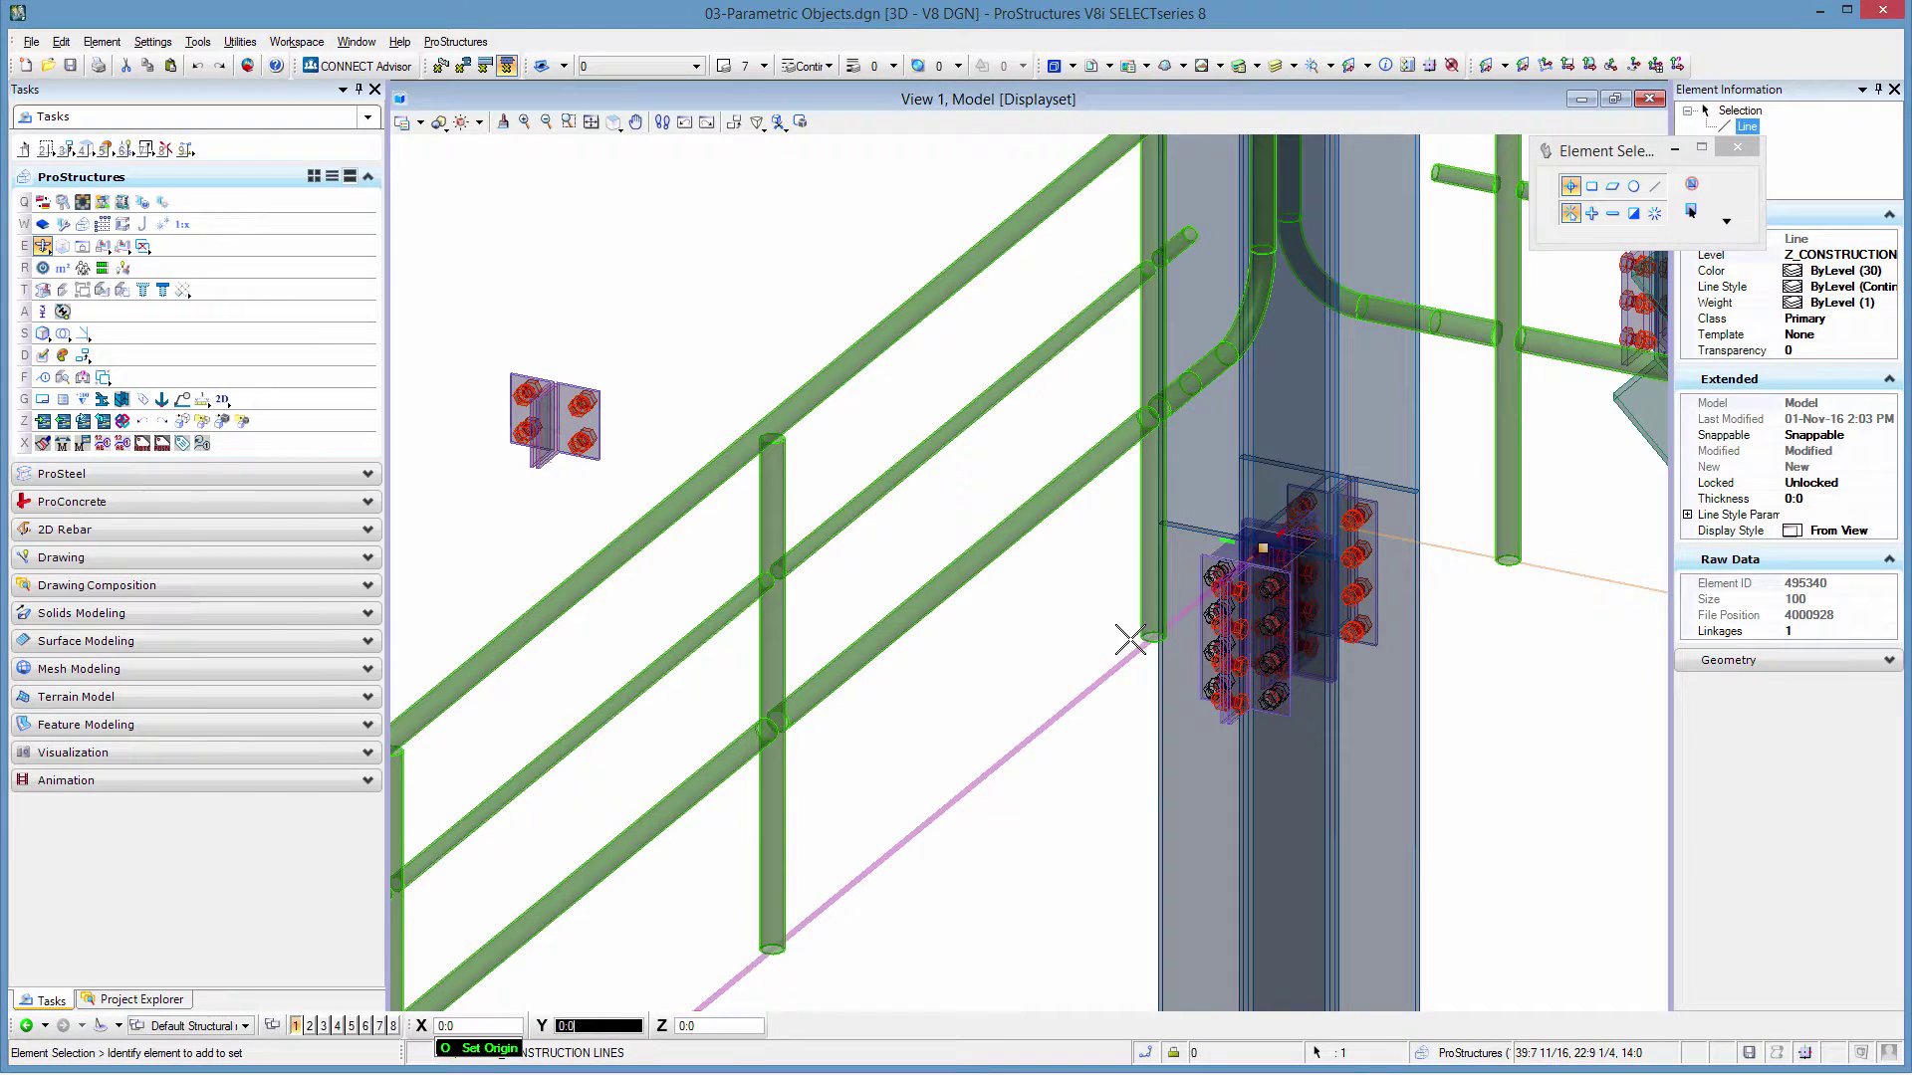
click(1078, 699)
click(1032, 737)
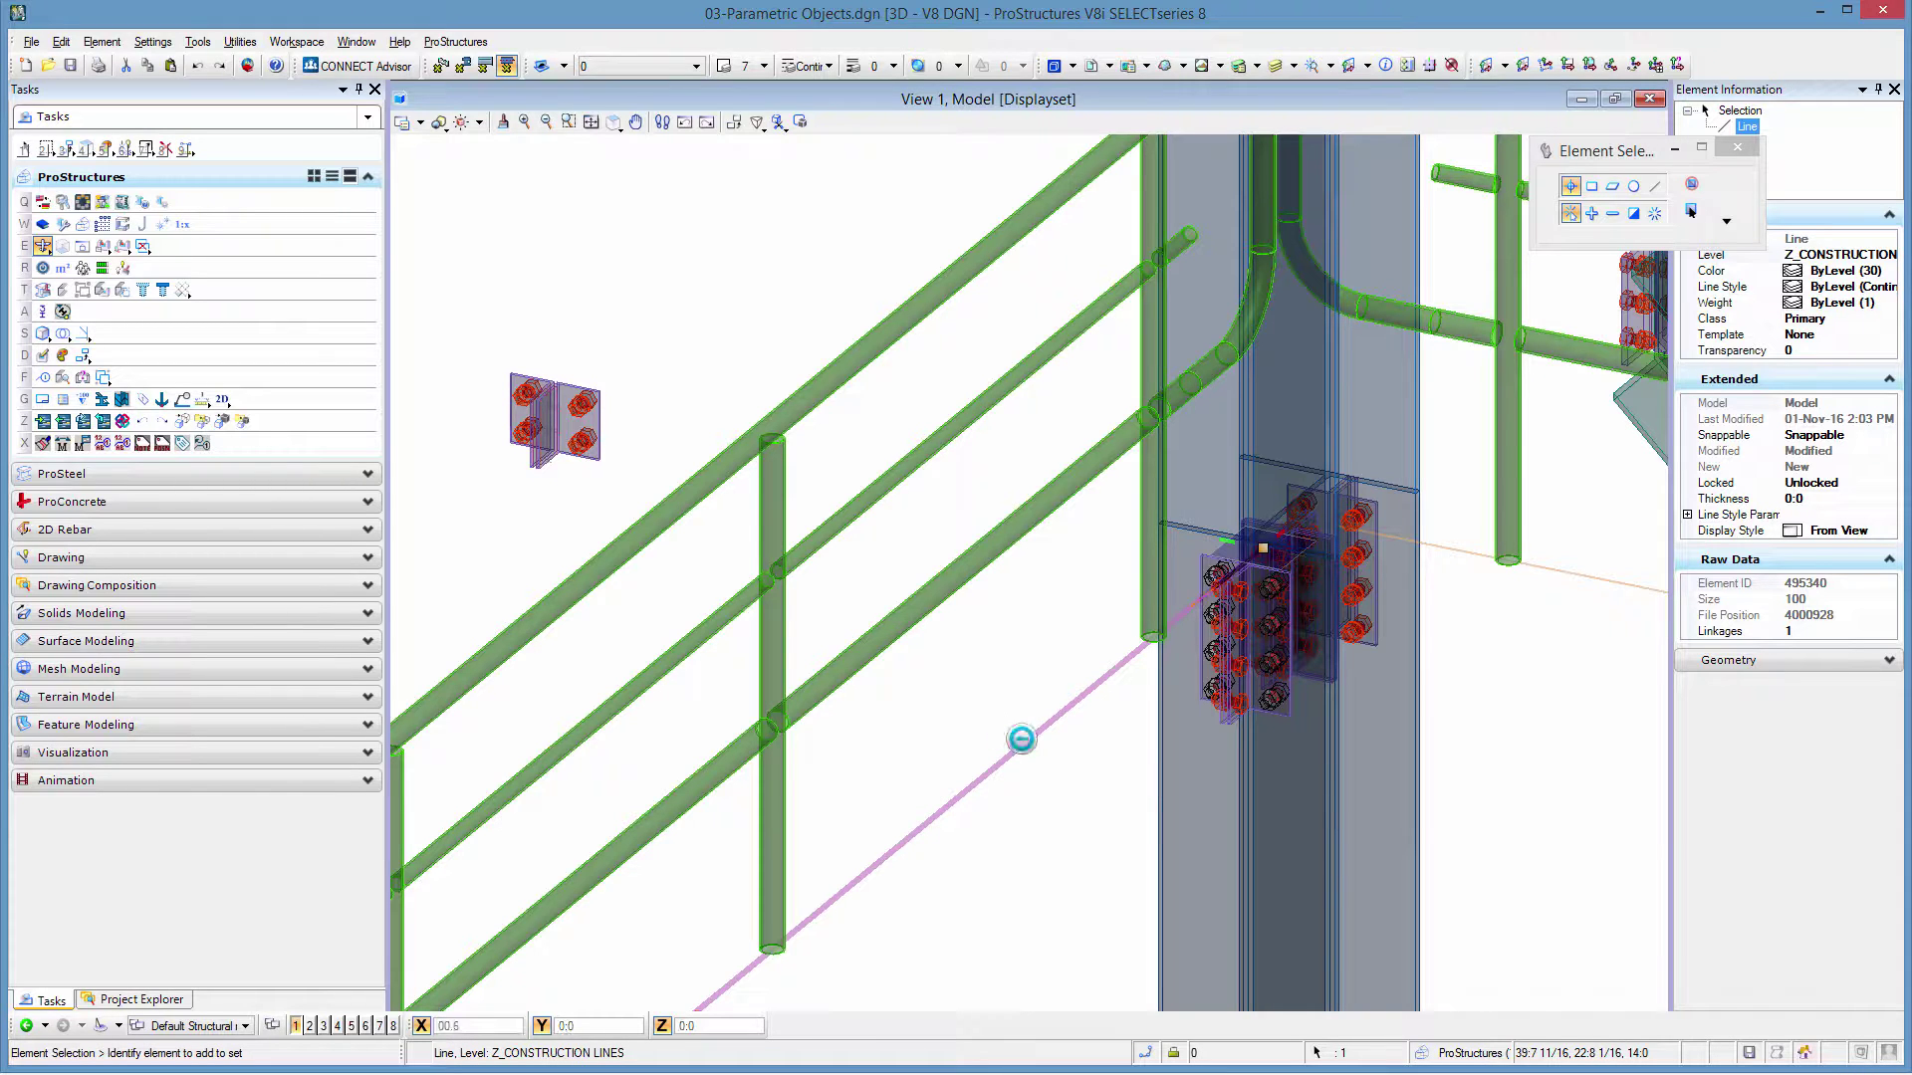
- Check the shortened handrail in Top view and return to the isometric view of the frame
click(616, 123)
scroll(997, 587, down, 3)
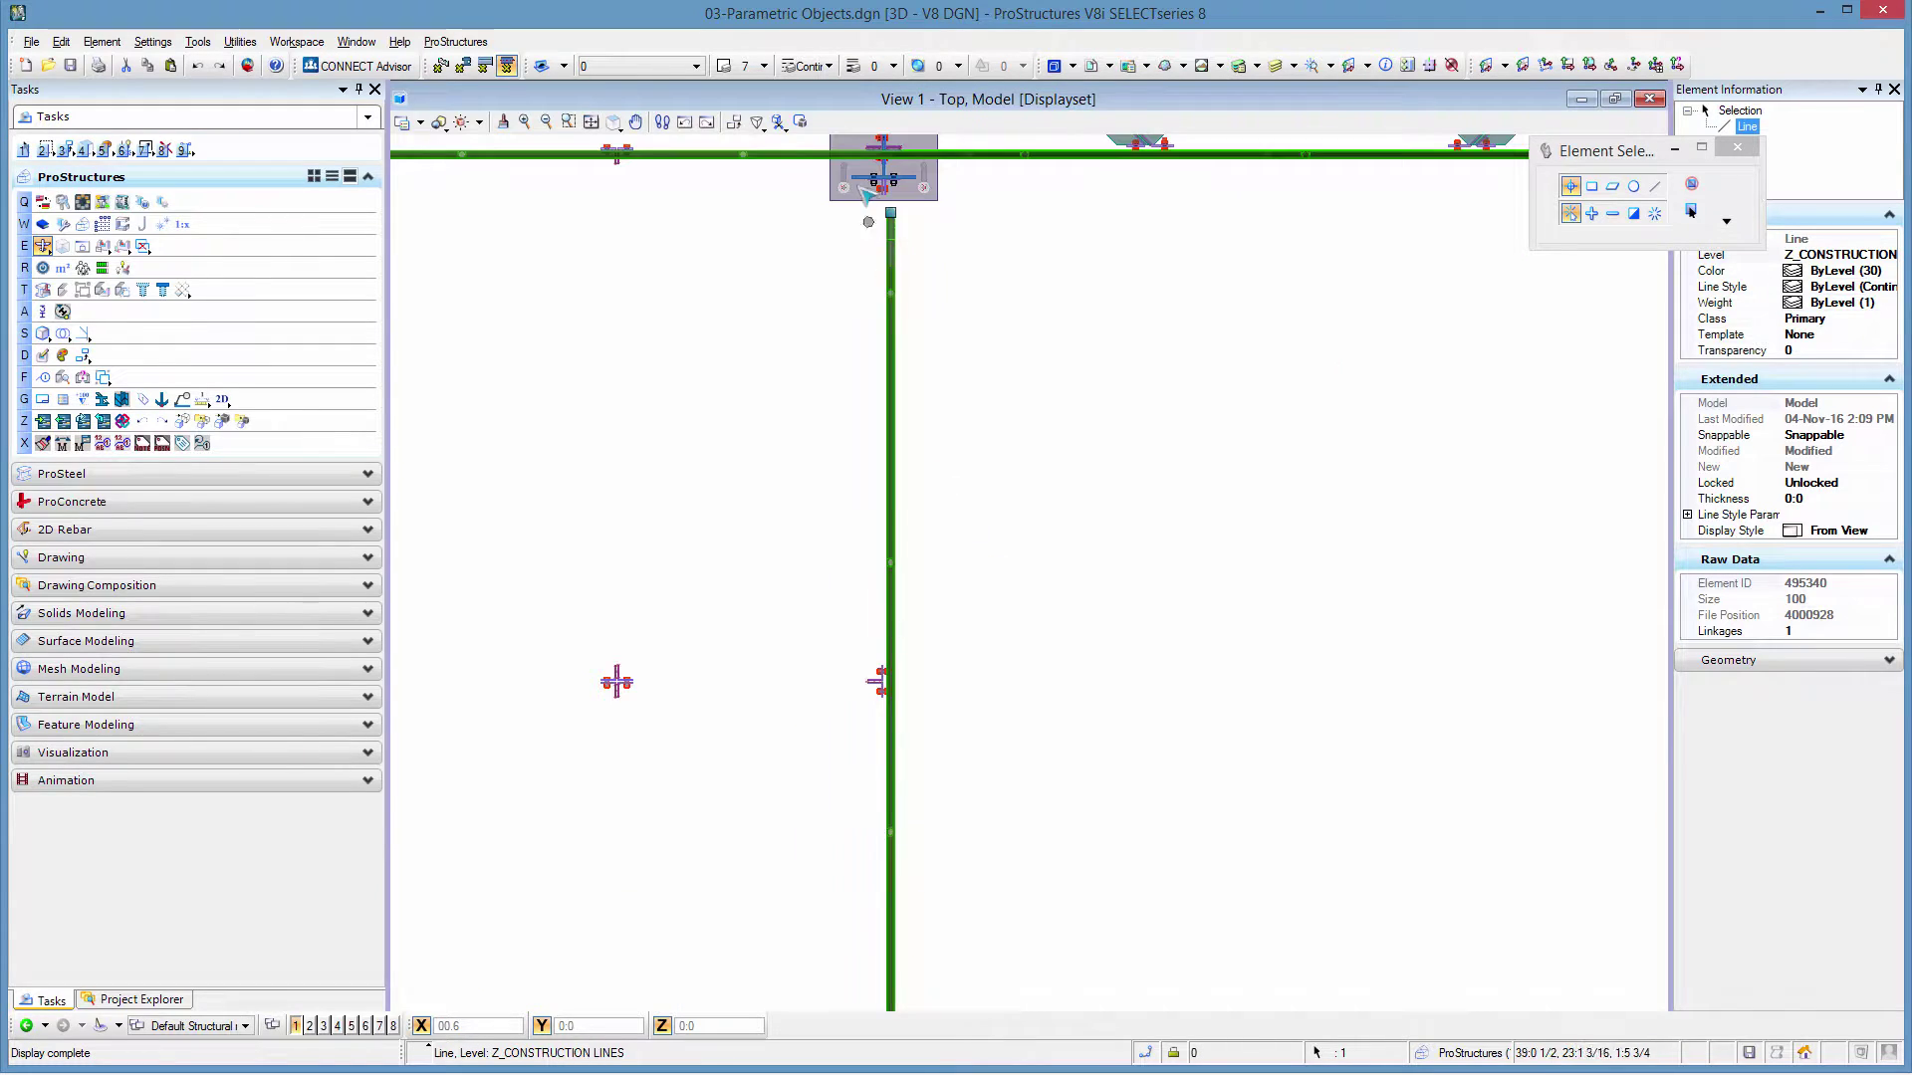
click(1029, 283)
click(80, 245)
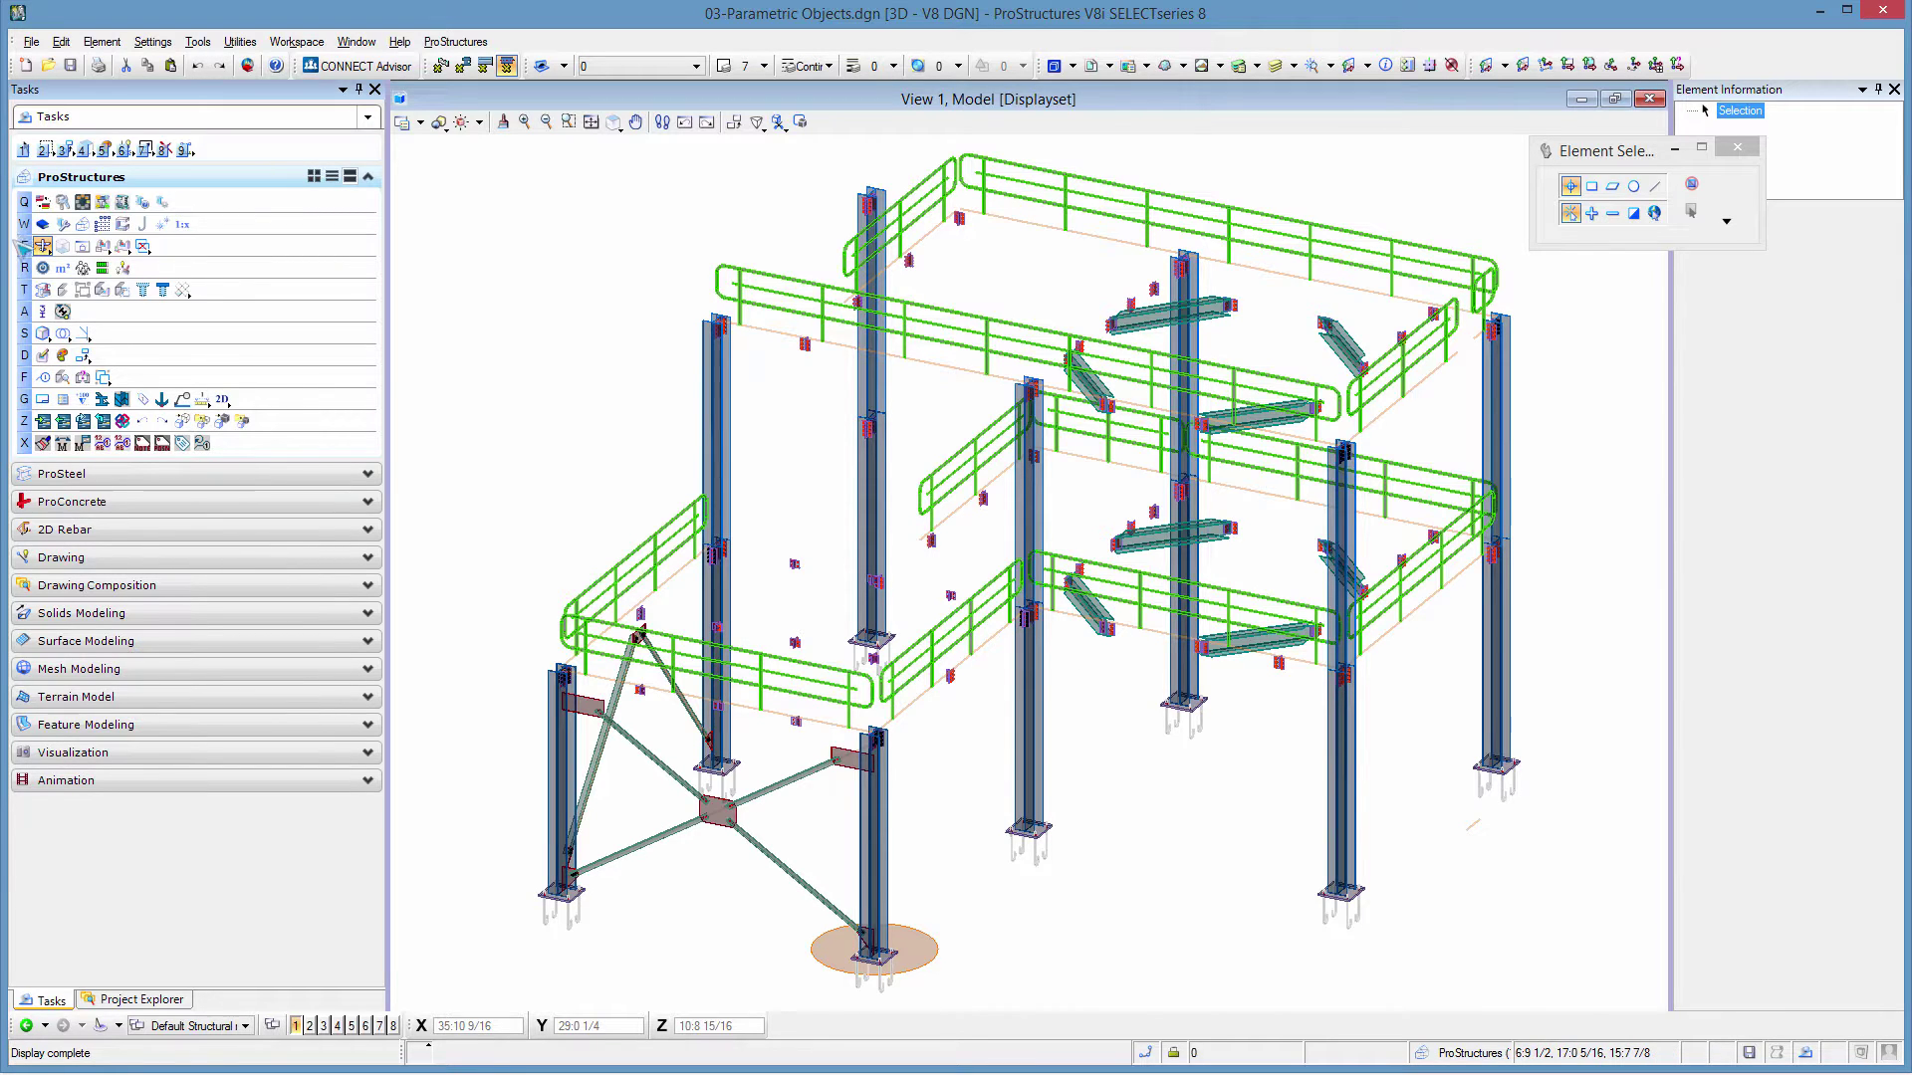
- Turn the Beam - Main and Beam - Secondary display classes back ON to redisplay all beams
click(43, 267)
double_click(1539, 198)
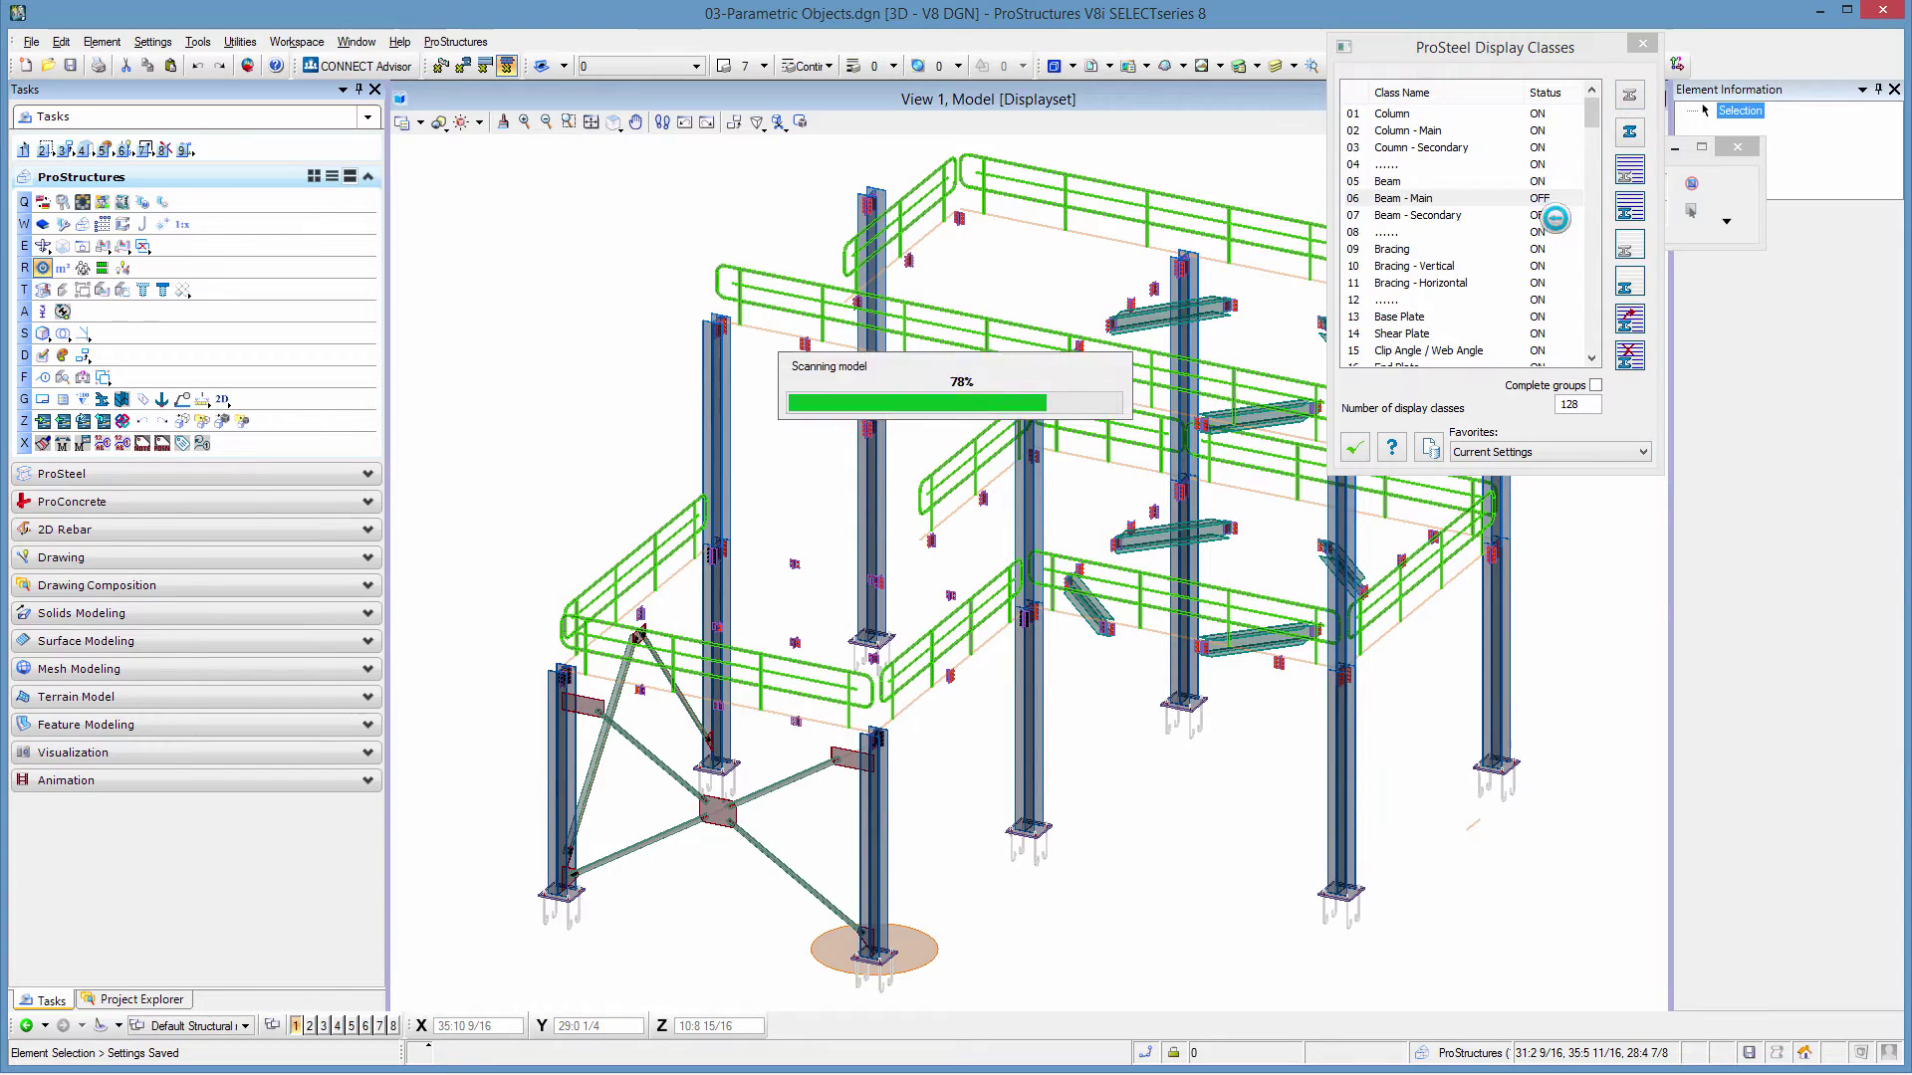
double_click(1538, 215)
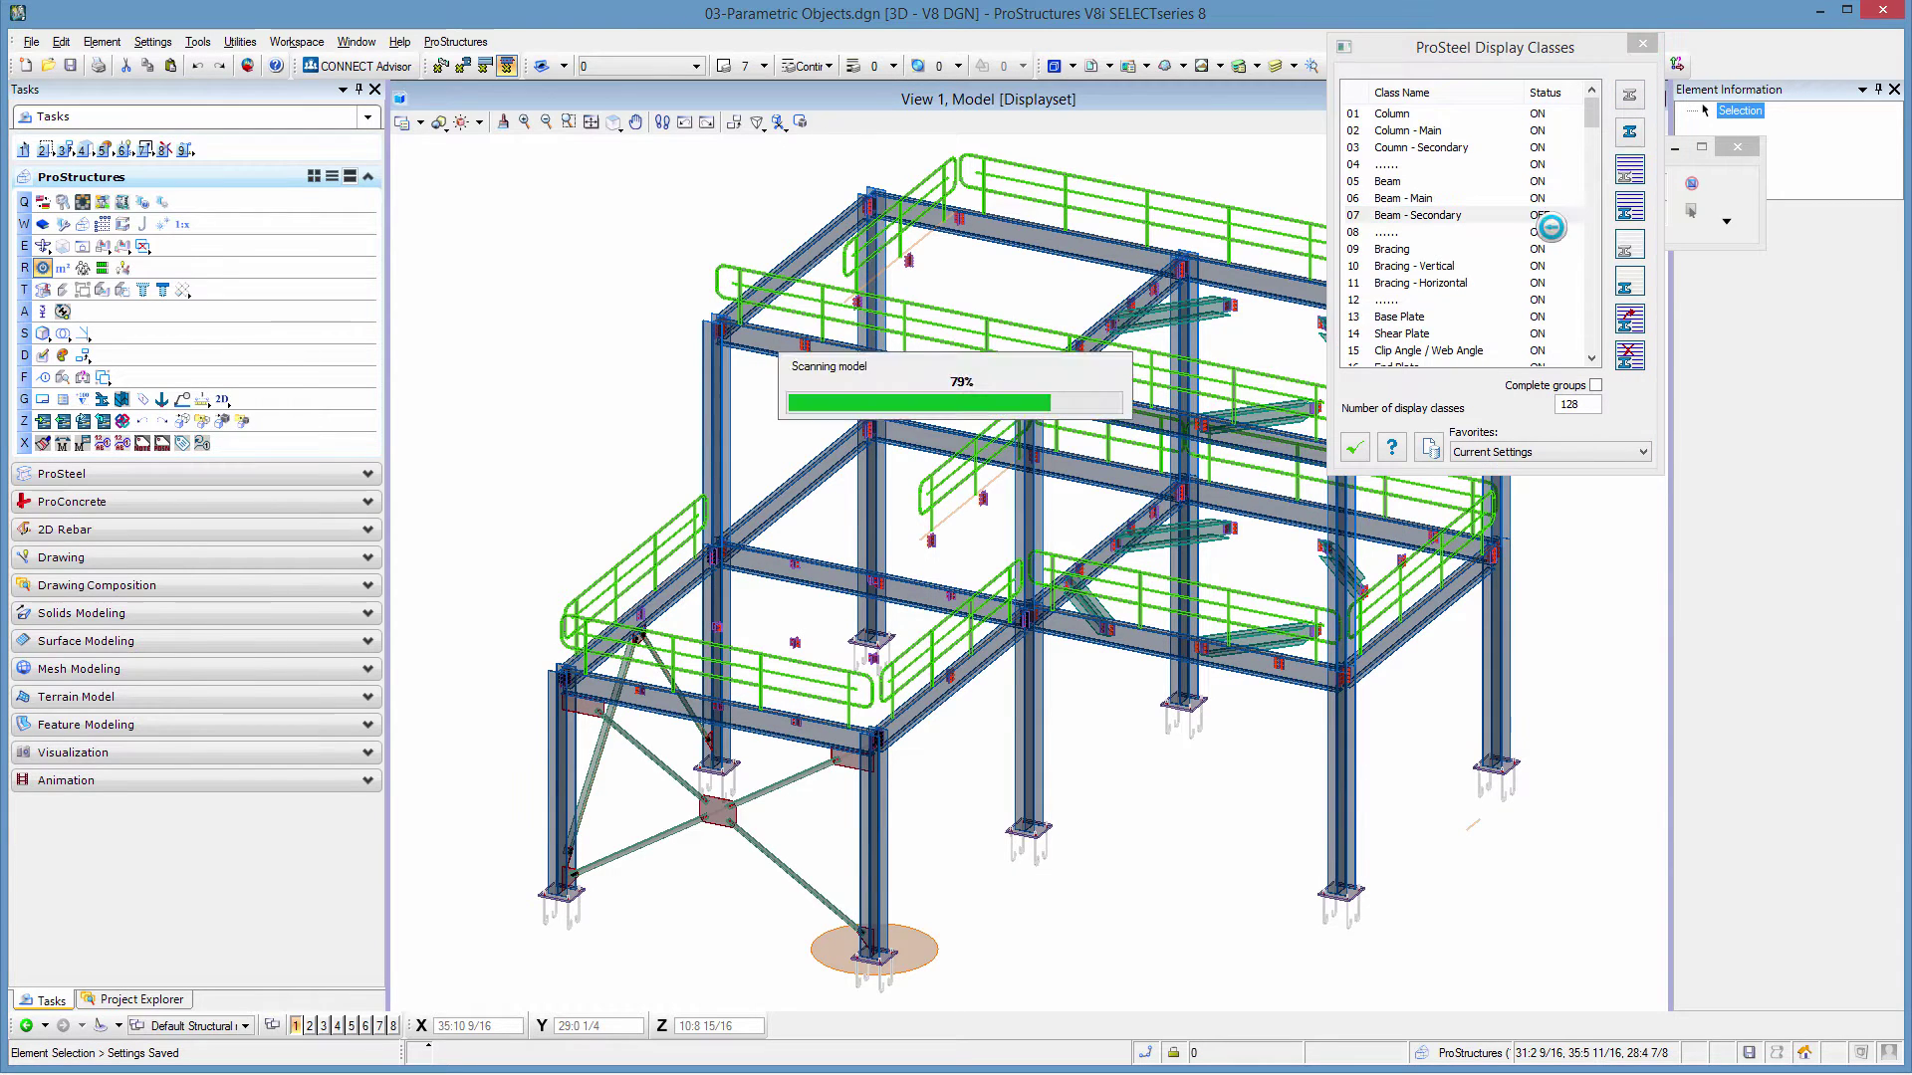
click(1356, 448)
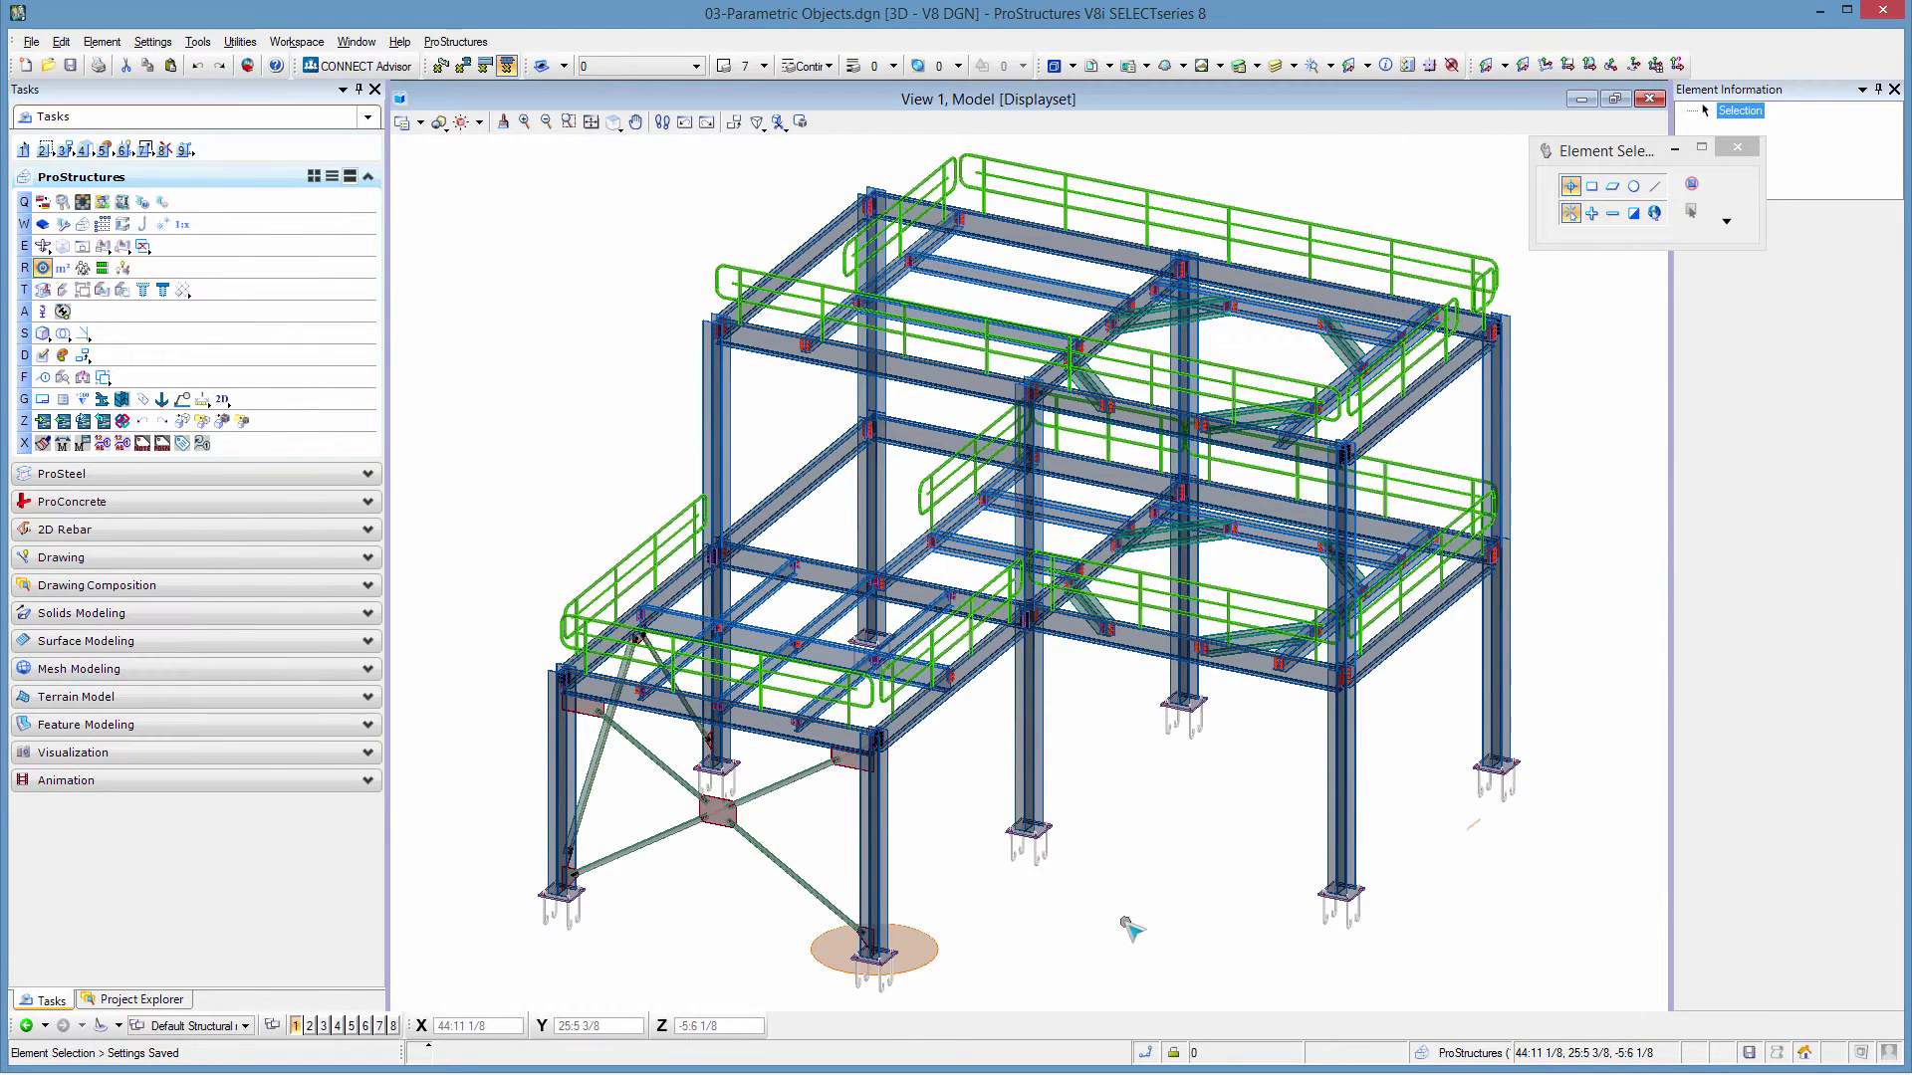